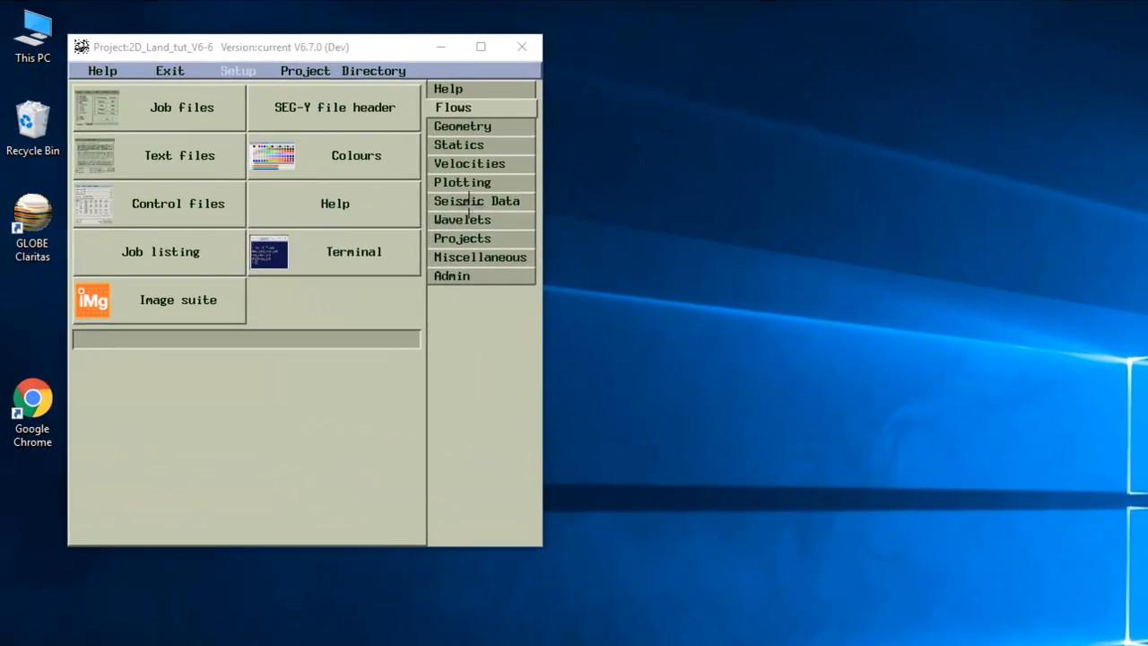
Step: Open the pc96-08_geom.shots dataset in the sv pre-stack seismic viewer
left_click(320, 147)
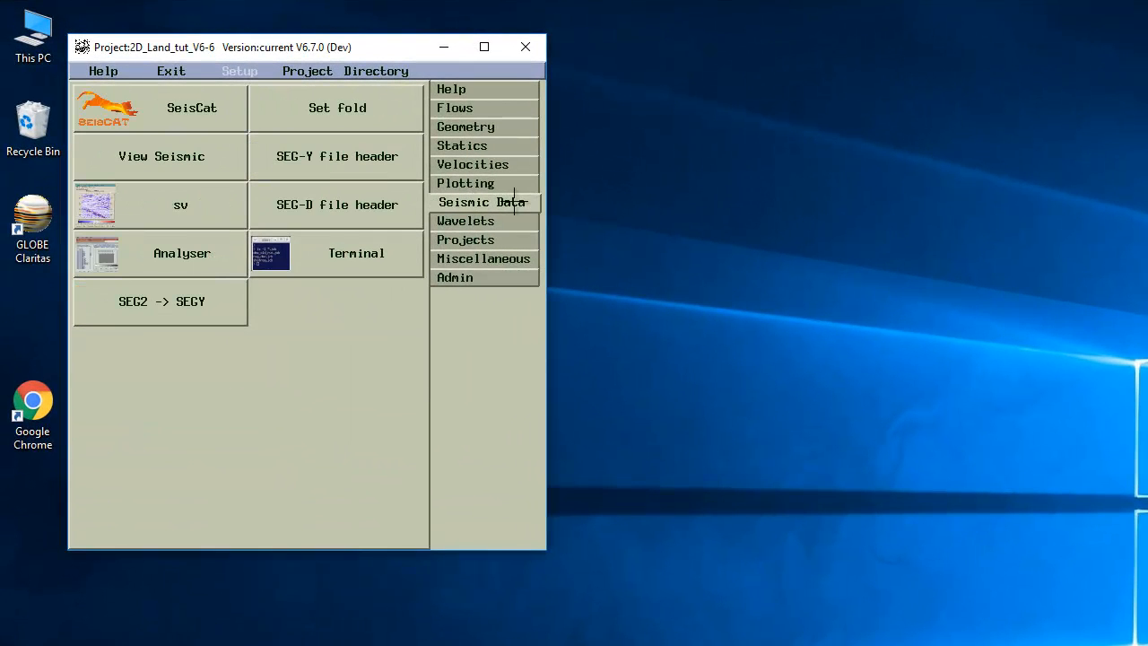
left_click(179, 212)
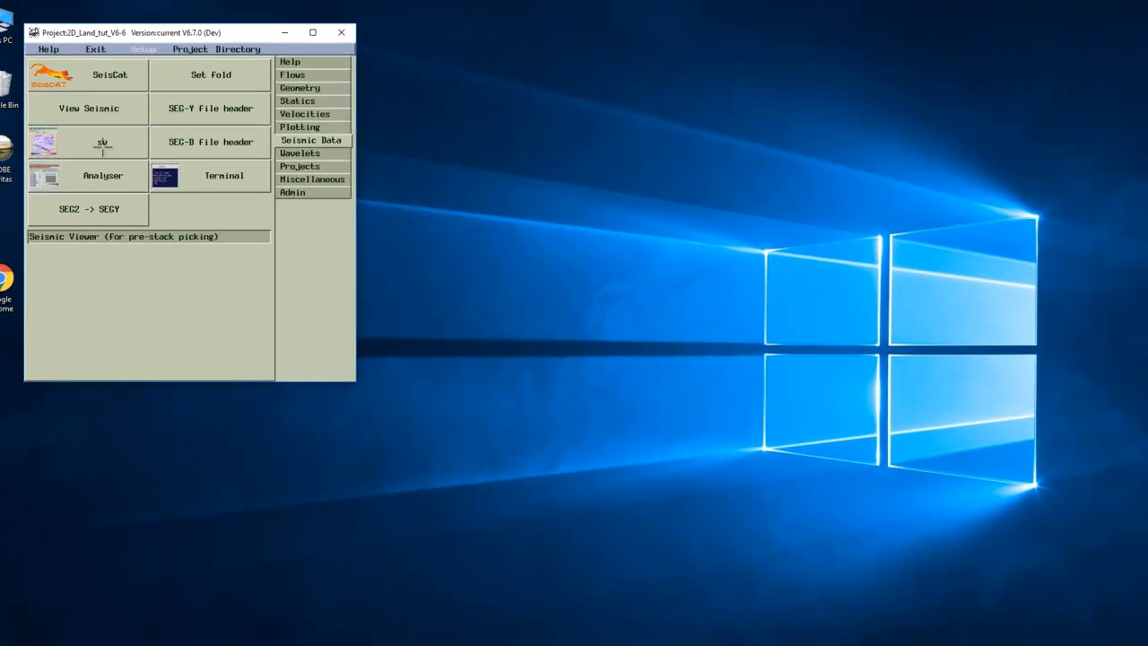
left_click(241, 219)
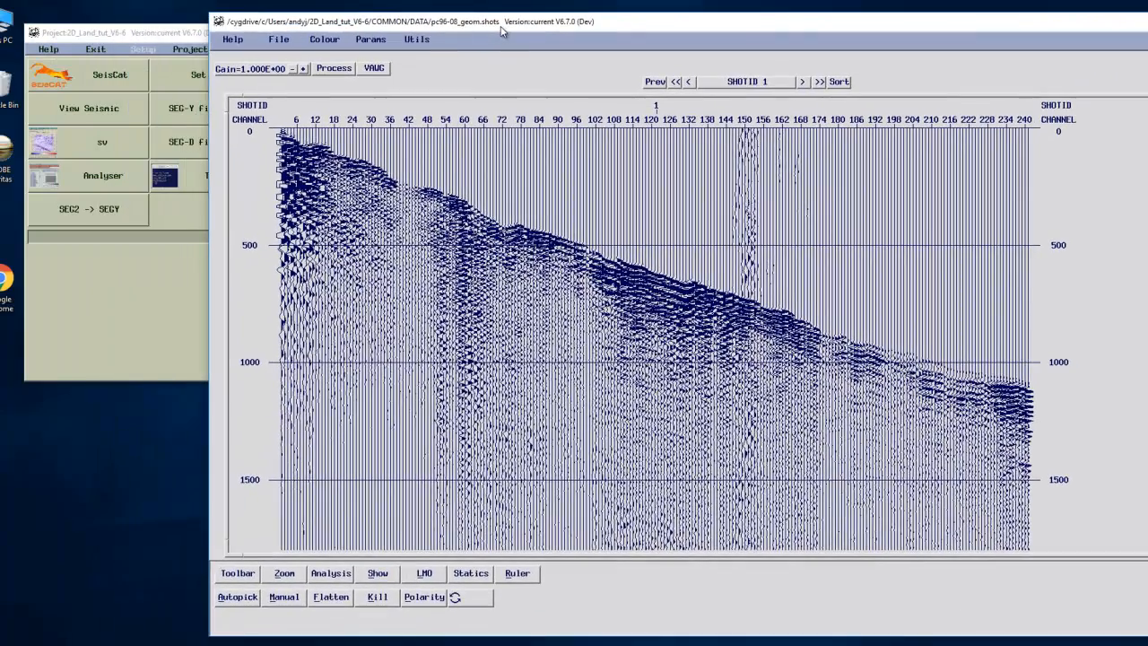
left_click_drag(500, 27, 502, 28)
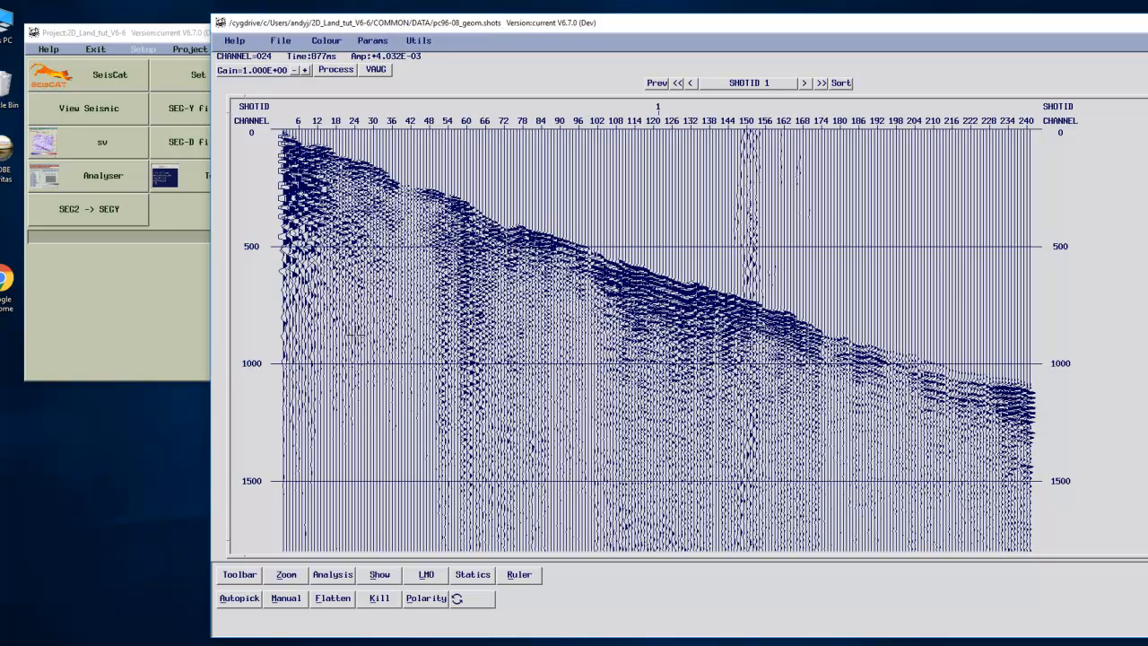
Step: Autopick the first breaks on shot 1, keeping the general parameters and the Envelope threshold picking settings
left_click(236, 596)
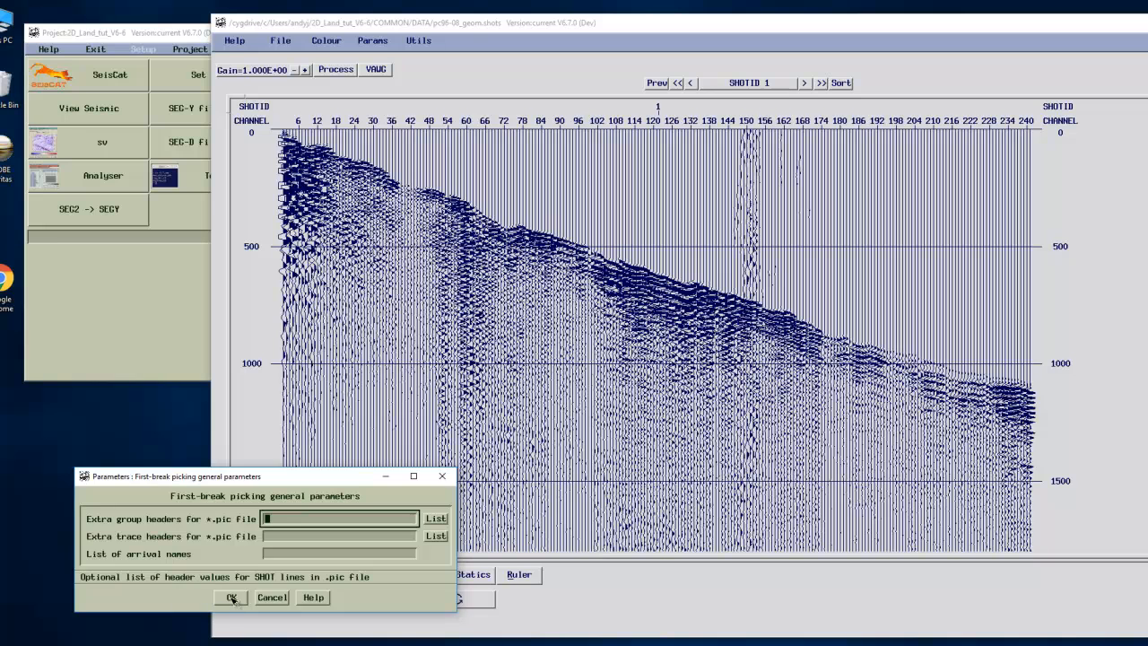
left_click(233, 599)
left_click(235, 596)
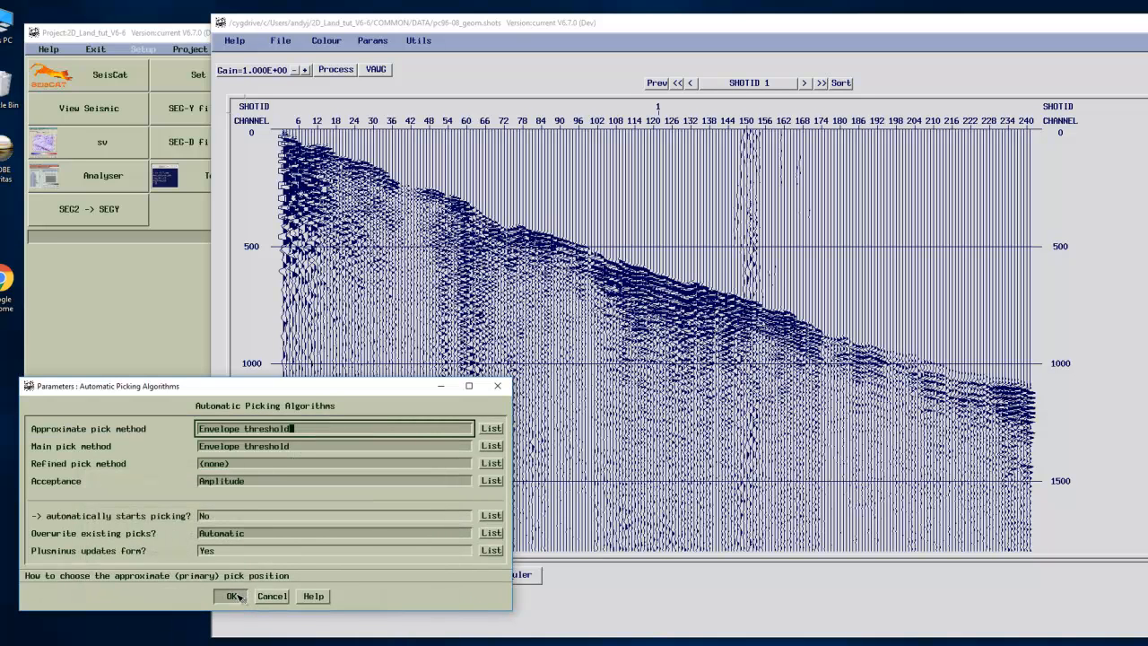
left_click(238, 593)
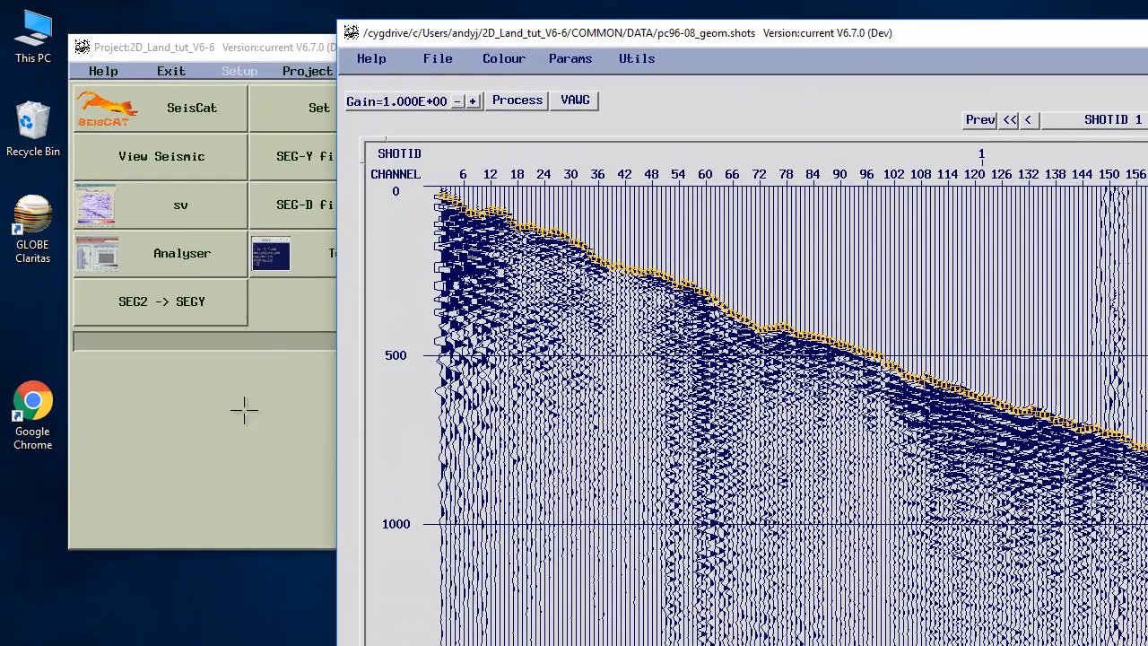
Step: Launch the areal display from the project window and load pc96-08_geom.shots as its HDF5 seismic file
left_click(235, 457)
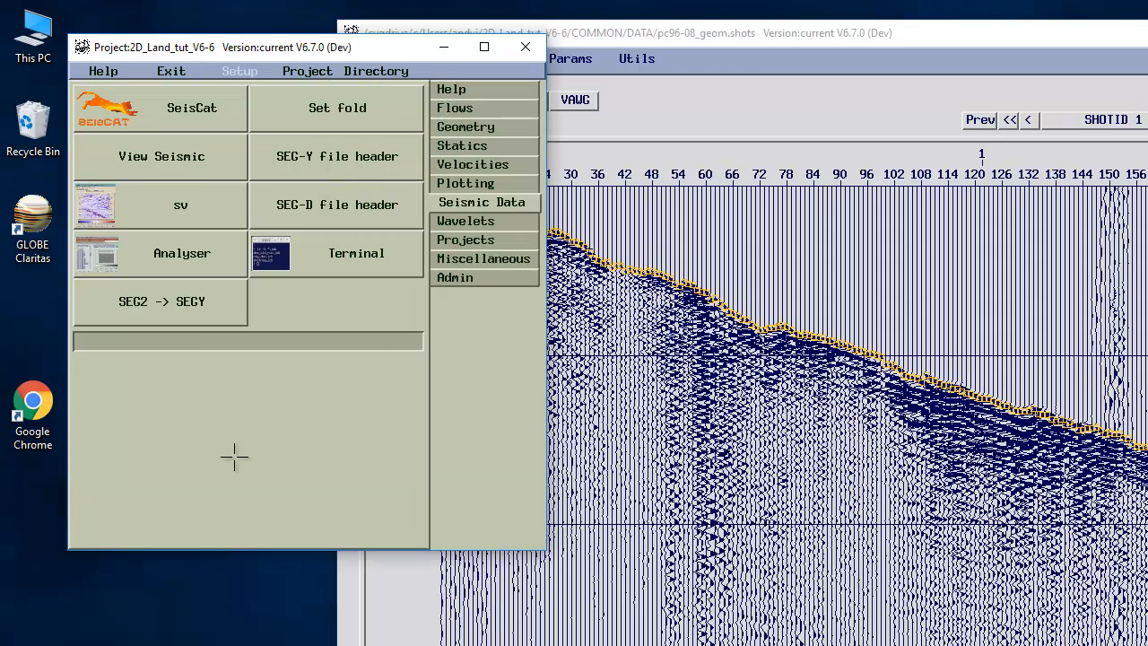
left_click(463, 264)
left_click(179, 98)
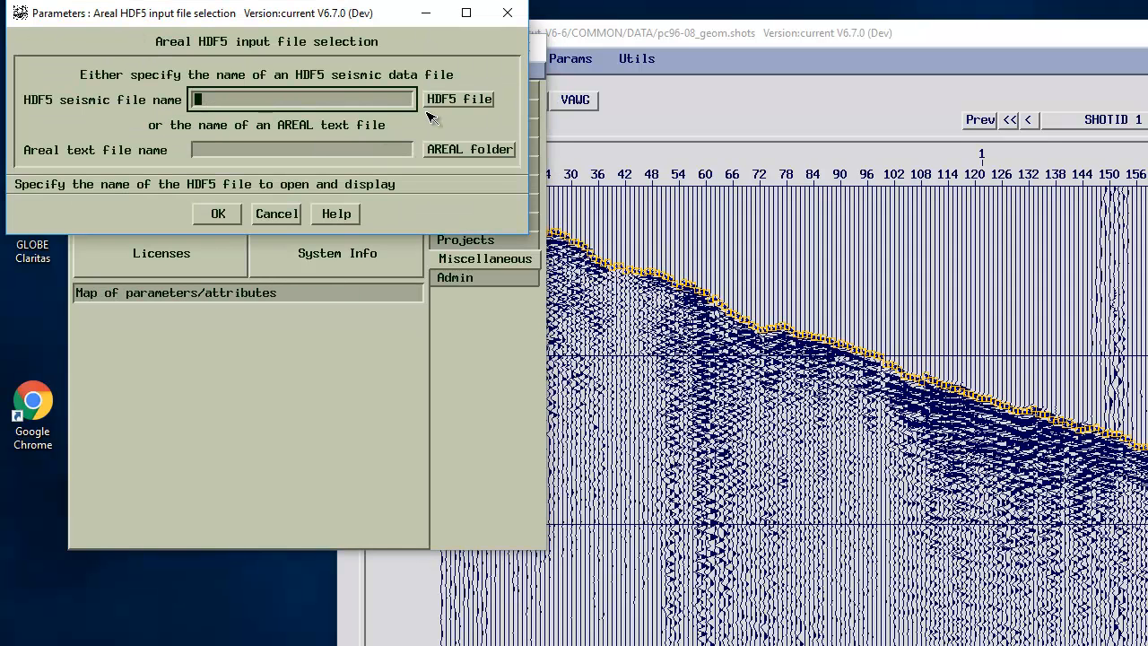
left_click(458, 100)
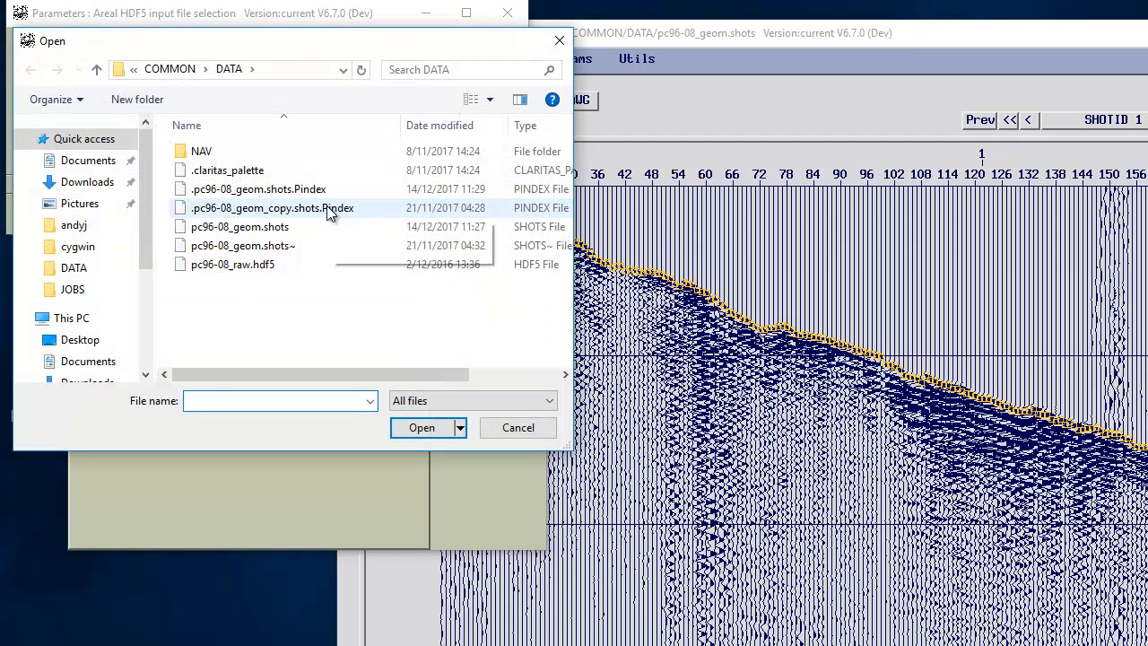
left_click(282, 226)
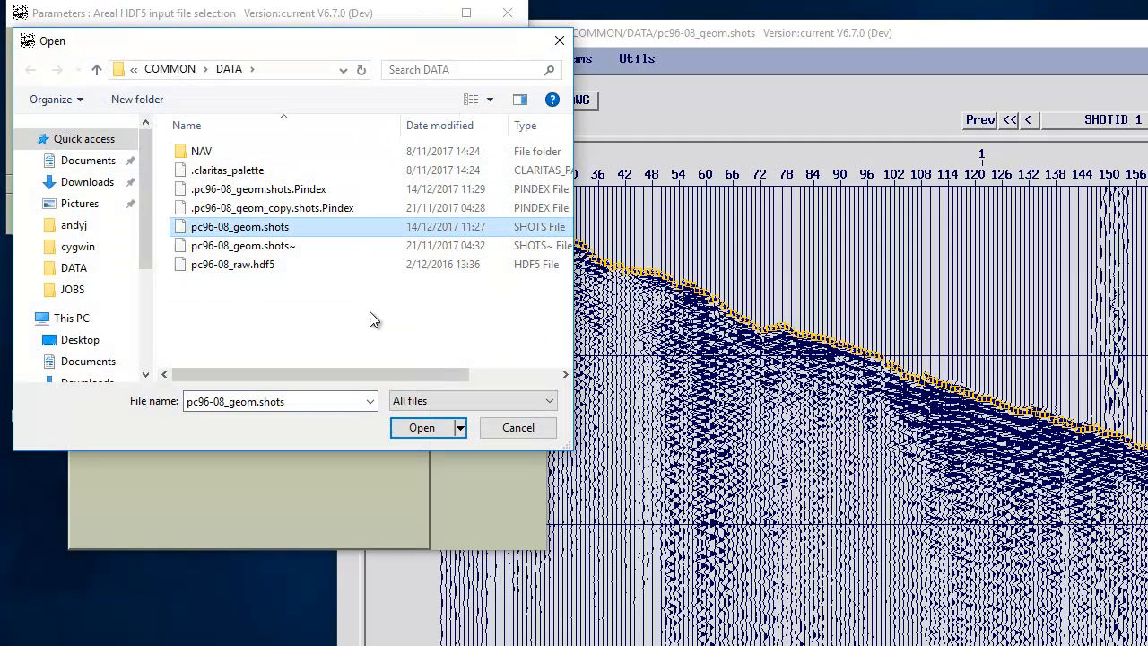
left_click(431, 428)
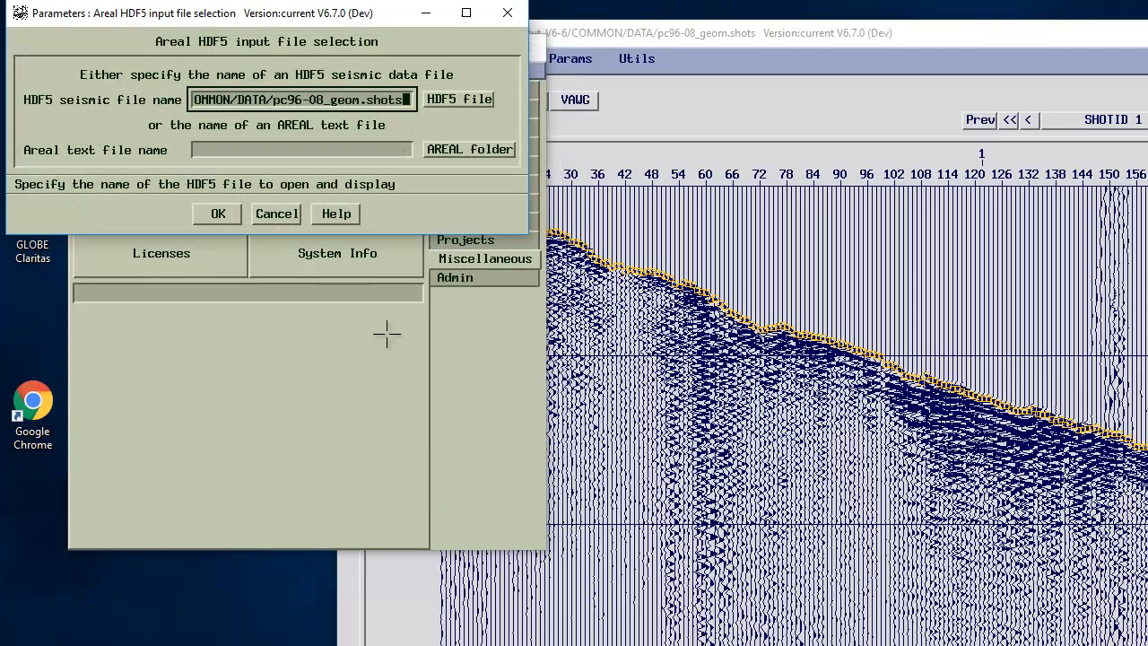
left_click(218, 214)
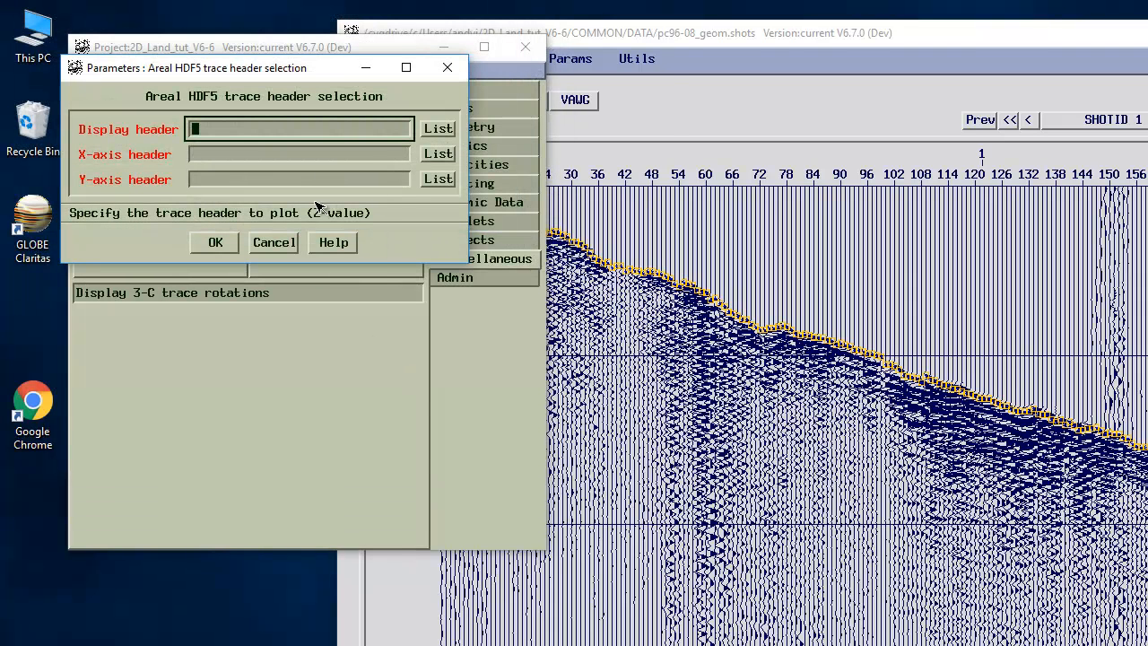
Step: Plot the FIRST_BREAK_TIME header in the areal display with SHOTID on the X-axis and CHANNEL on the Y-axis
left_click(443, 131)
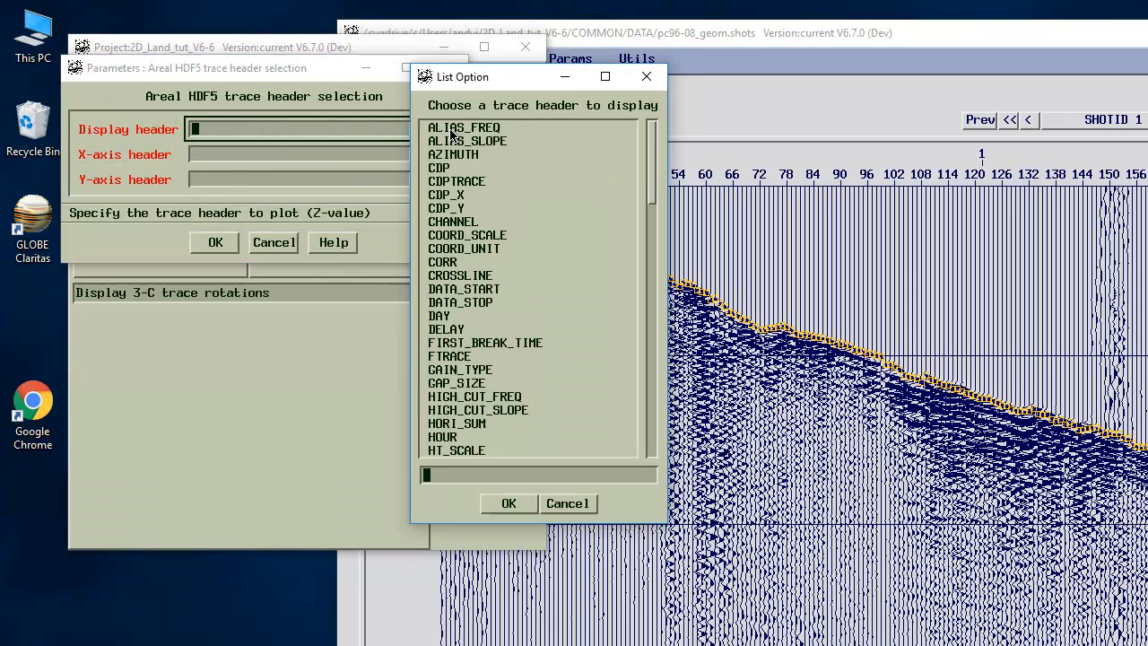
left_click(503, 346)
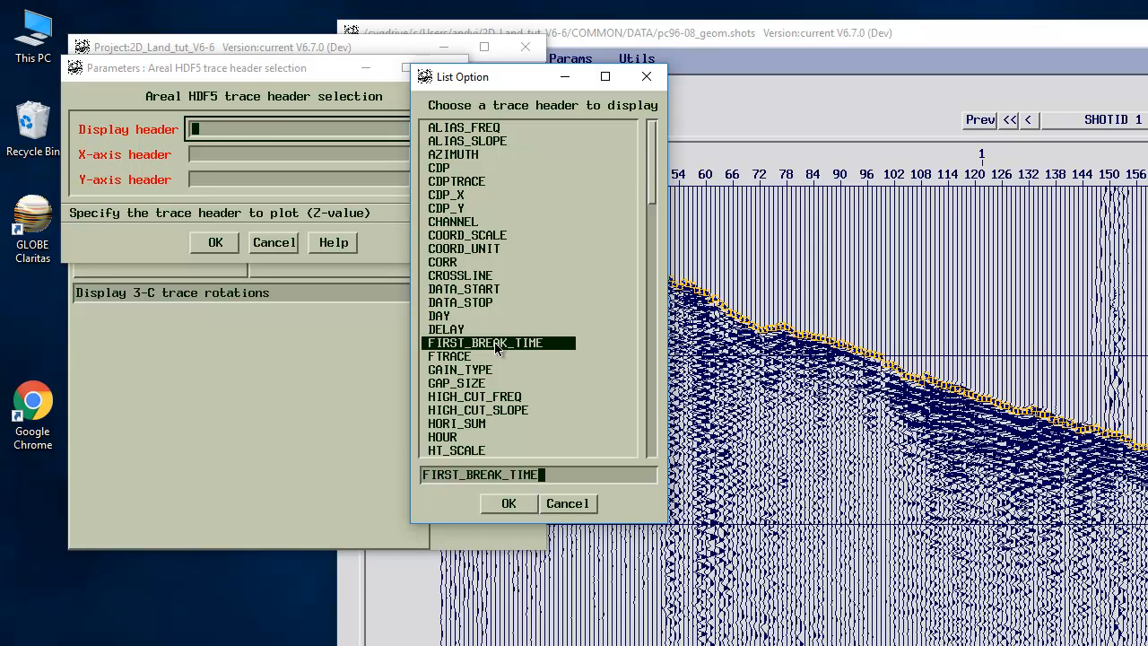
double_click(496, 348)
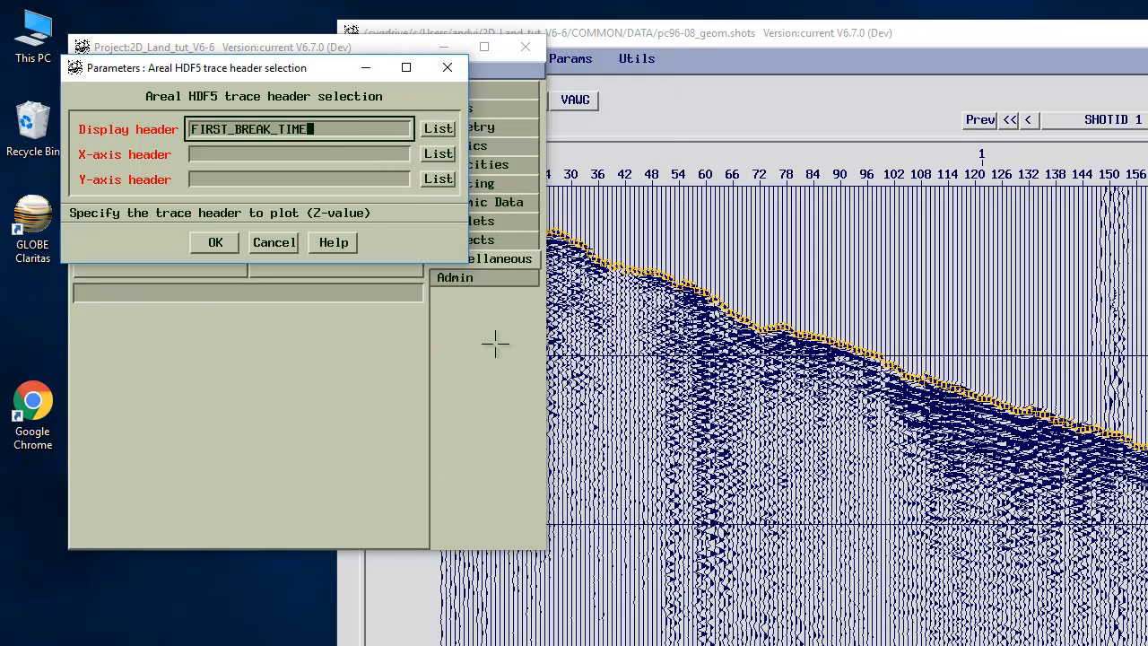
left_click(316, 159)
type("SHOTID")
left_click(236, 179)
type("CHANNEL")
left_click(215, 243)
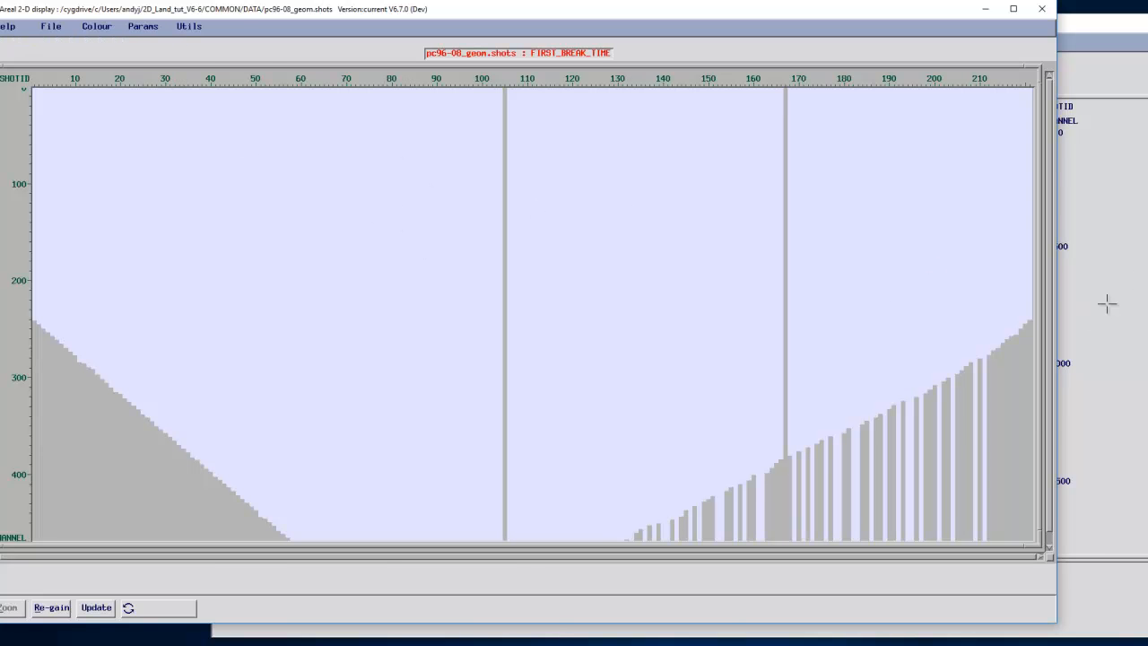
Step: Return to the shot viewer, advance to shot 2 and autopick the first breaks on all shots
left_click(1122, 269)
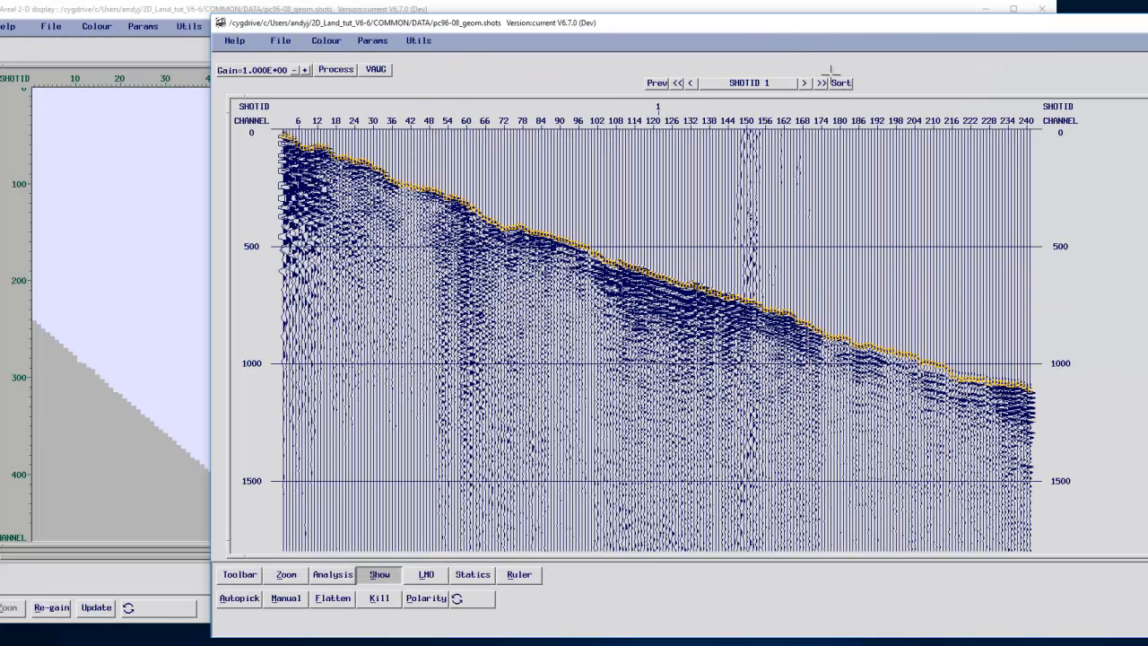
left_click(804, 82)
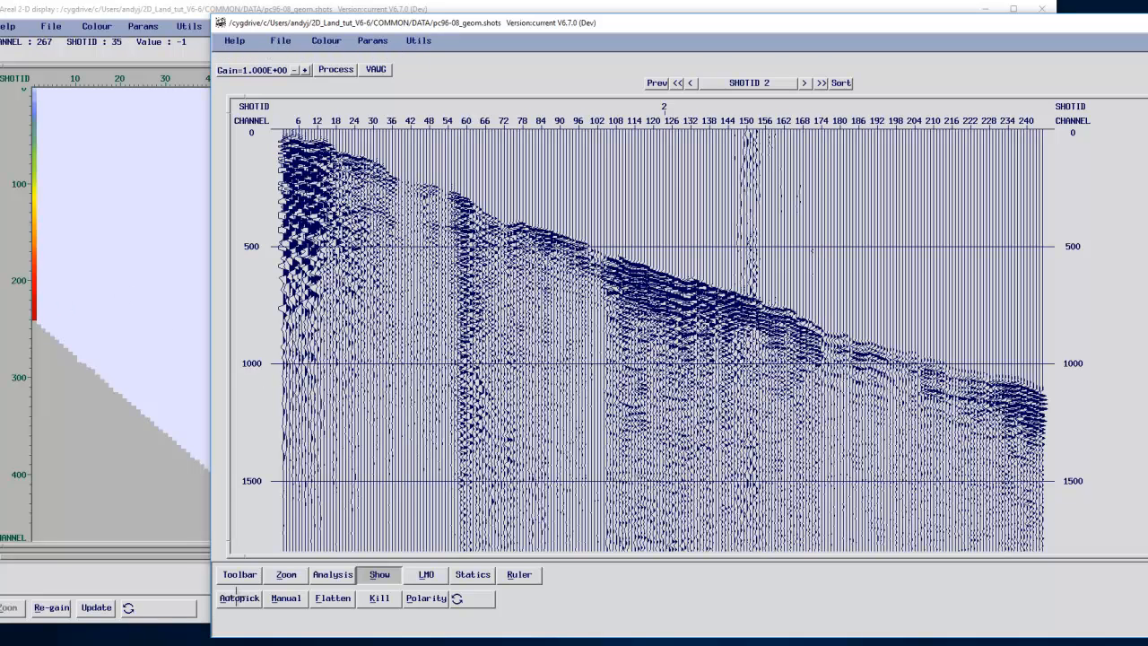
left_click(417, 41)
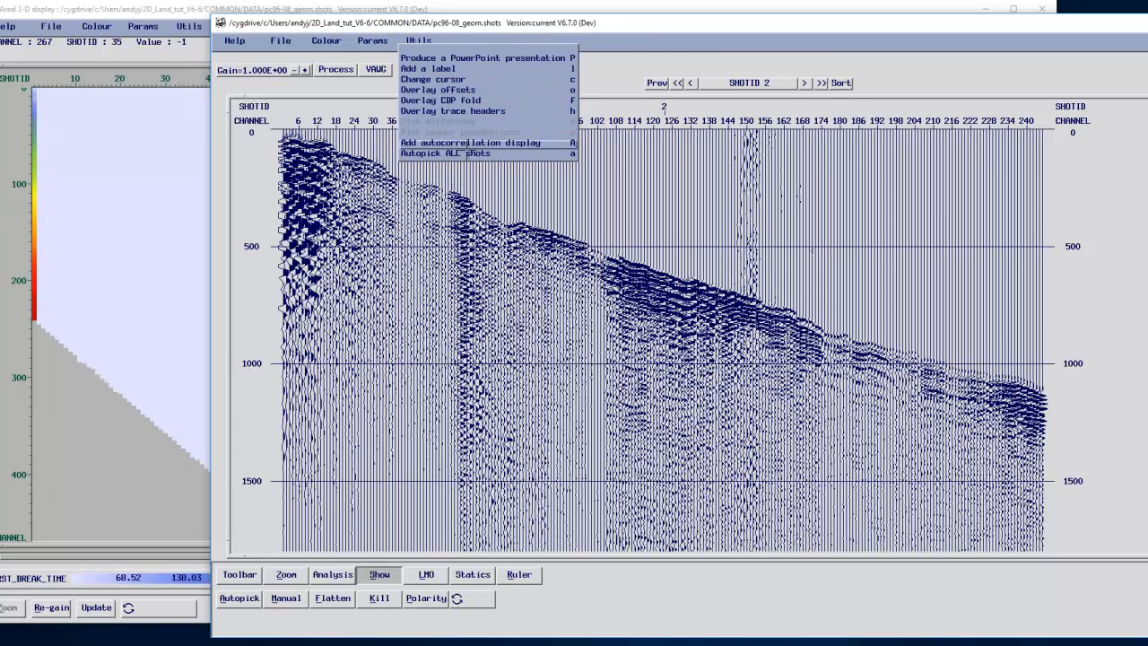
left_click(462, 152)
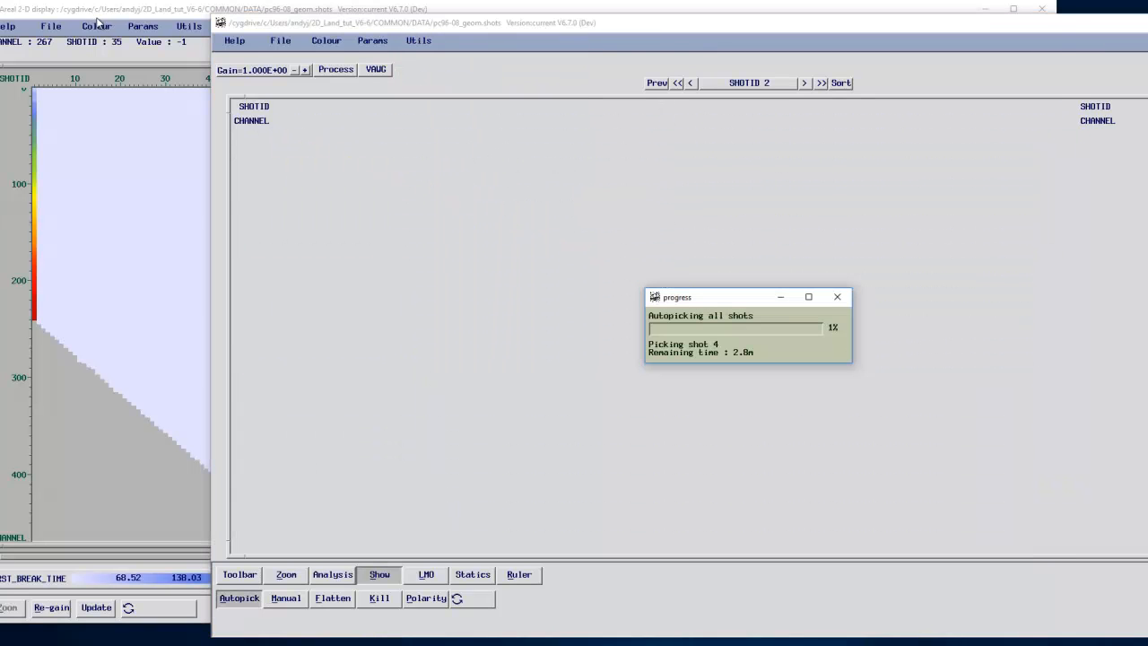
Step: Bring the areal first-break map to the front, then quit it with the discard option
left_click(105, 26)
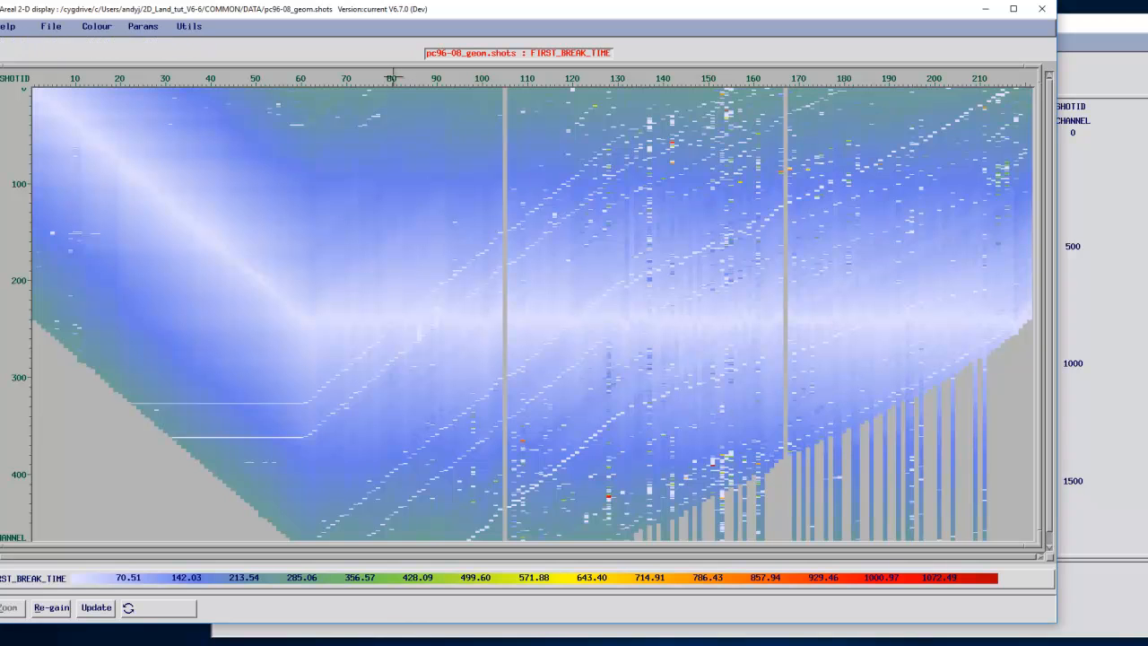
left_click(48, 23)
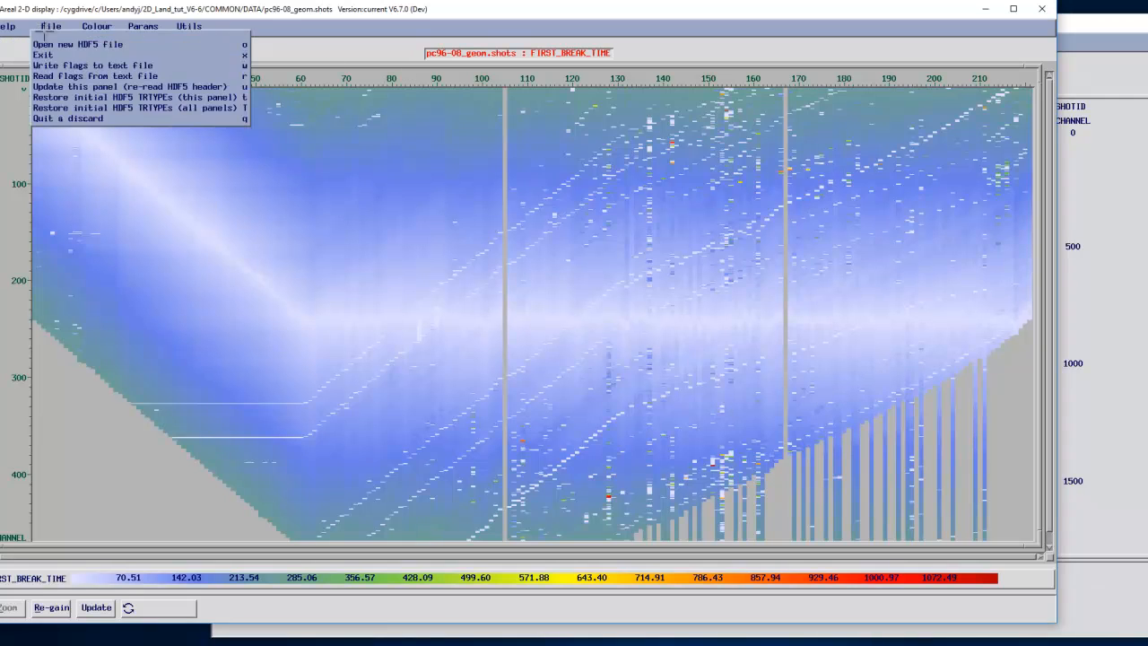
left_click(73, 119)
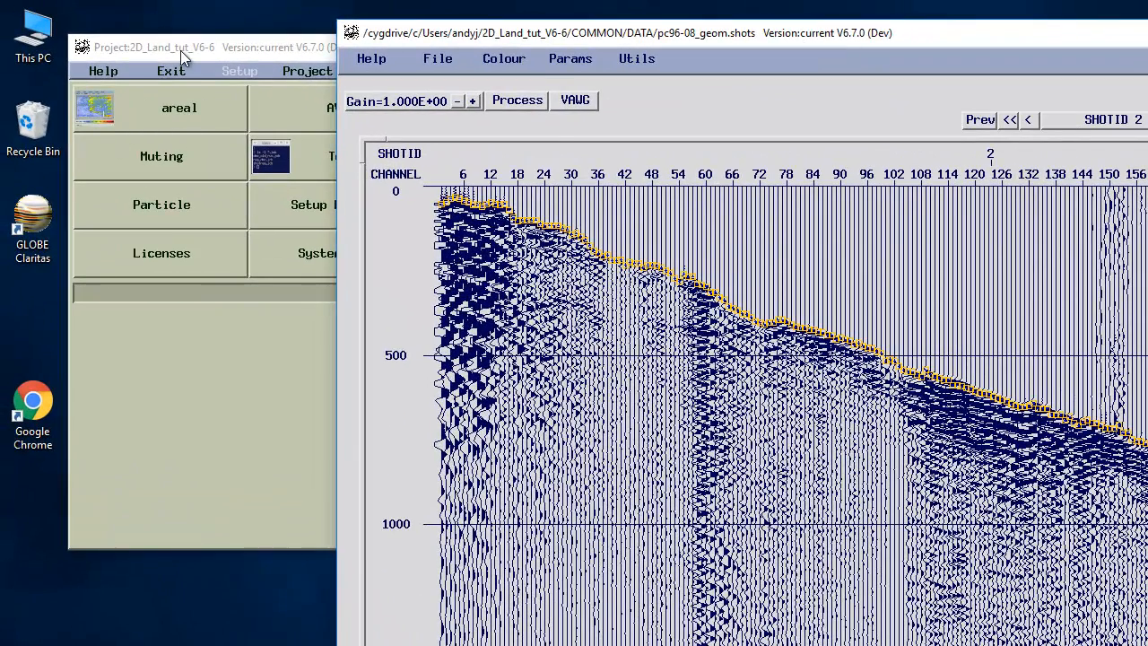
Step: Launch 2D refstat with pc96-08_geom.shots as the HDF5 source for both first-break picks and geometry
left_click(180, 50)
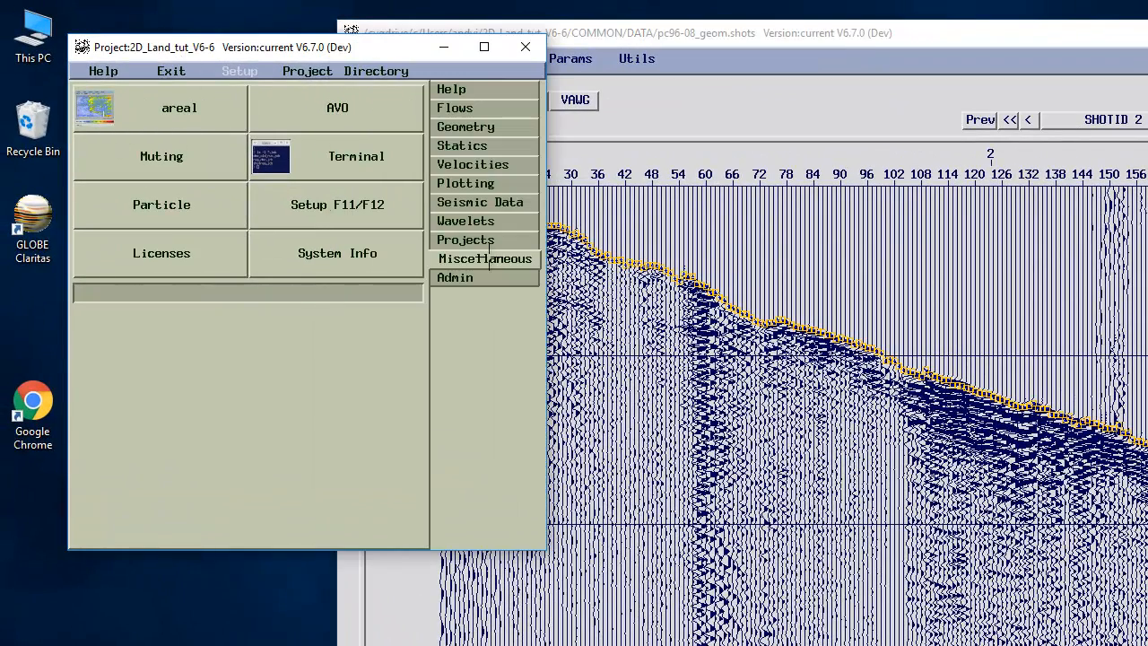
left_click(474, 150)
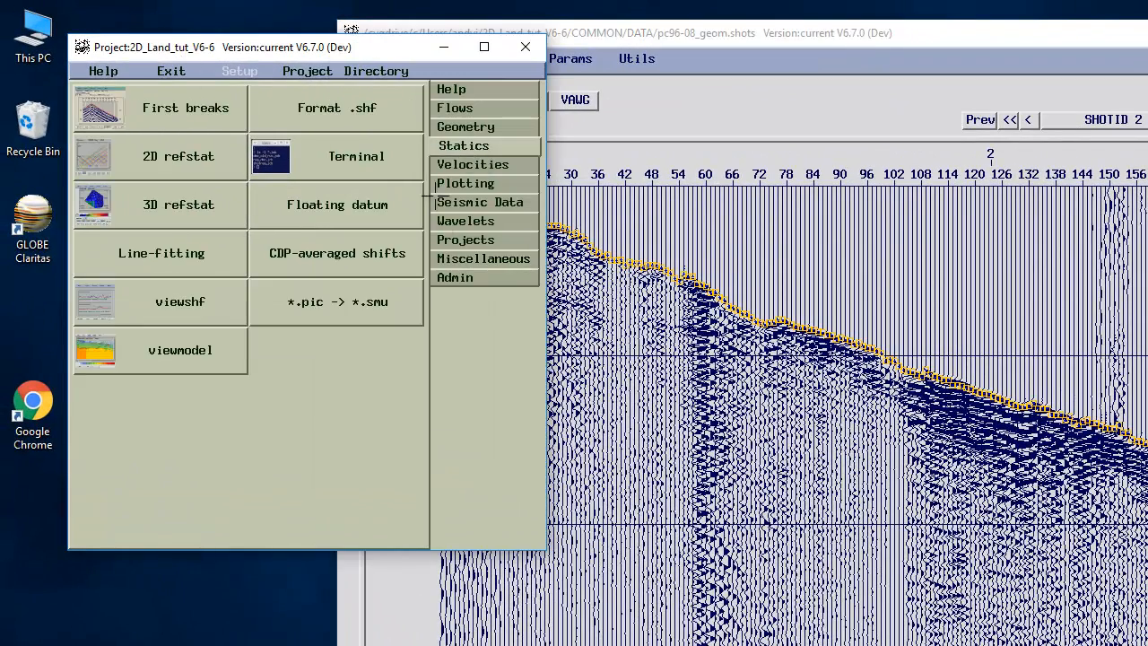
left_click(188, 198)
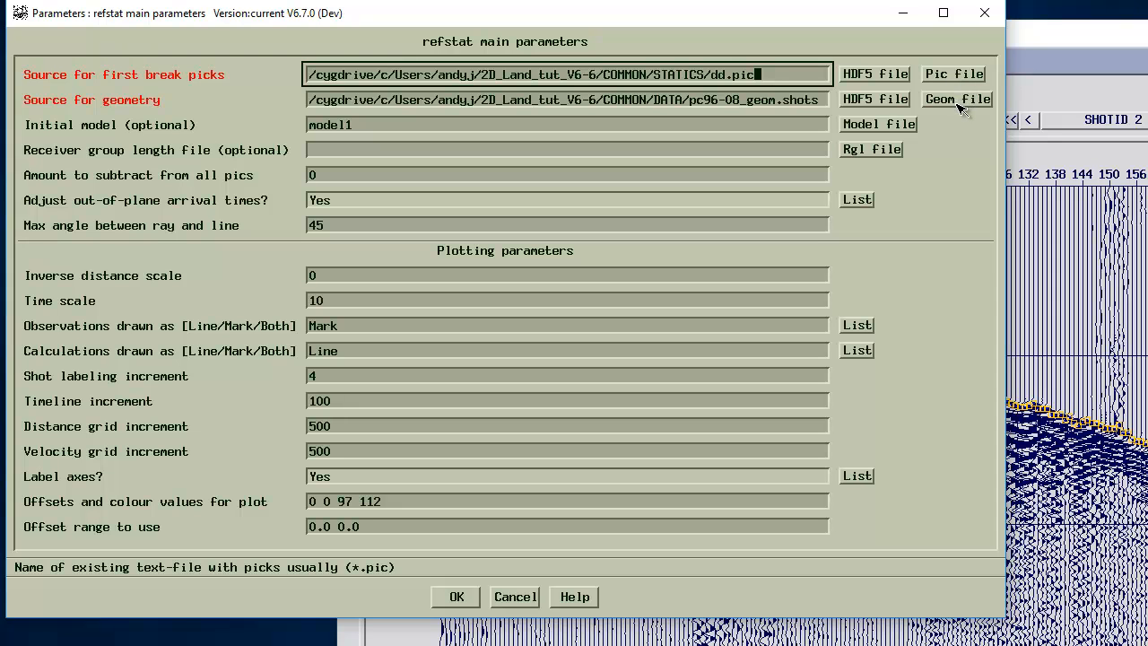
left_click(876, 74)
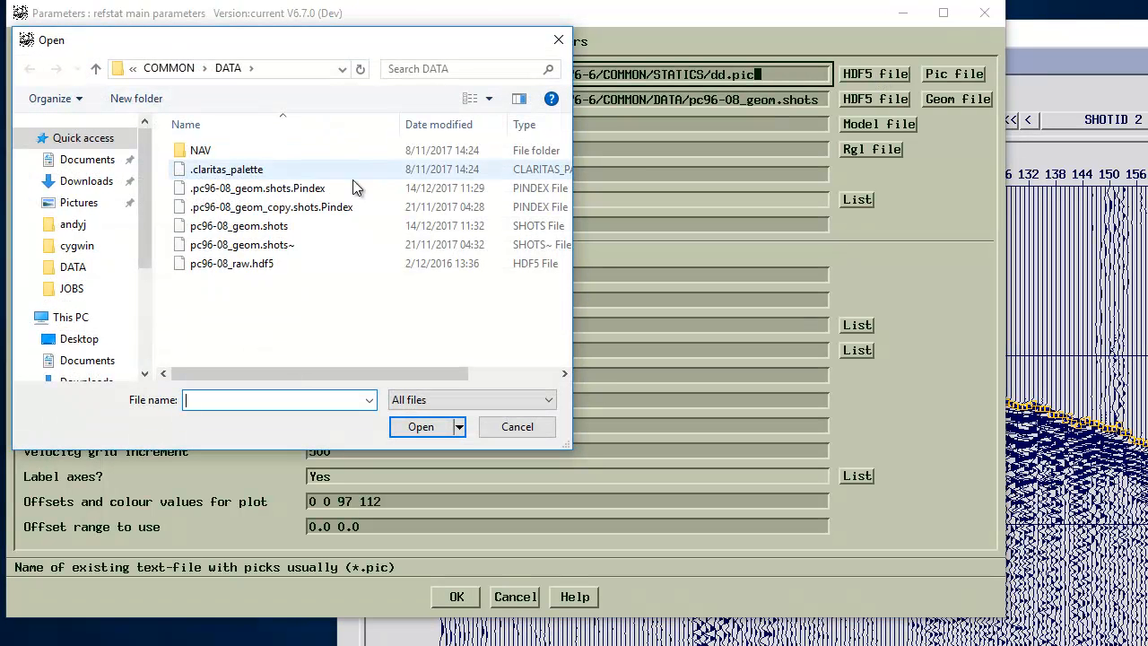
double_click(276, 226)
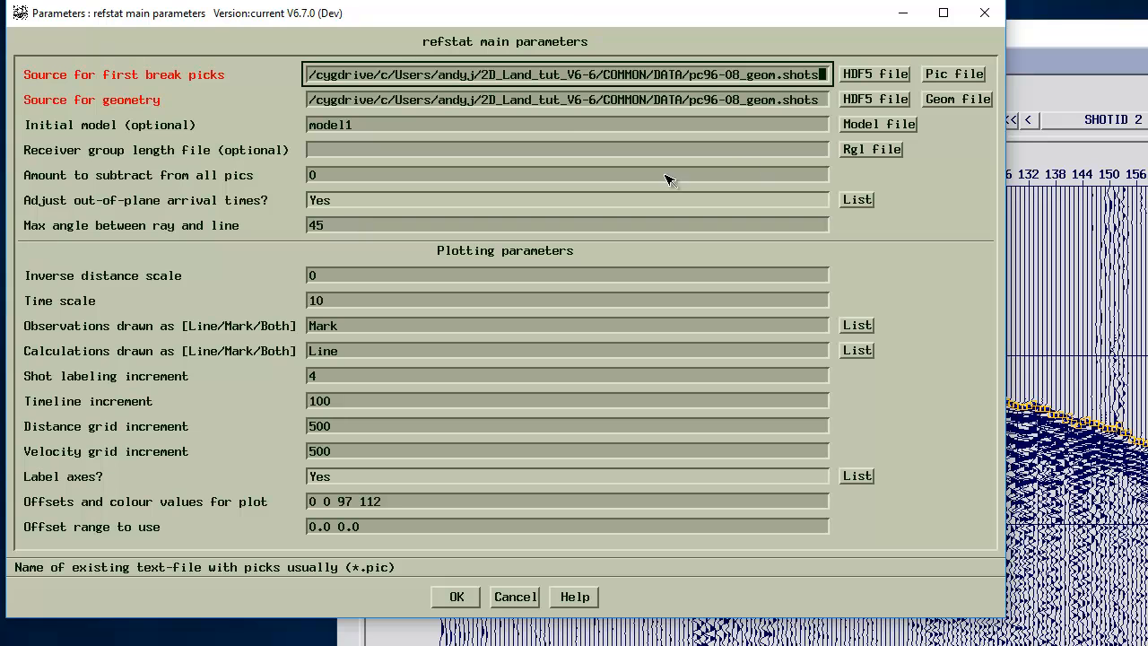
left_click(857, 99)
double_click(287, 225)
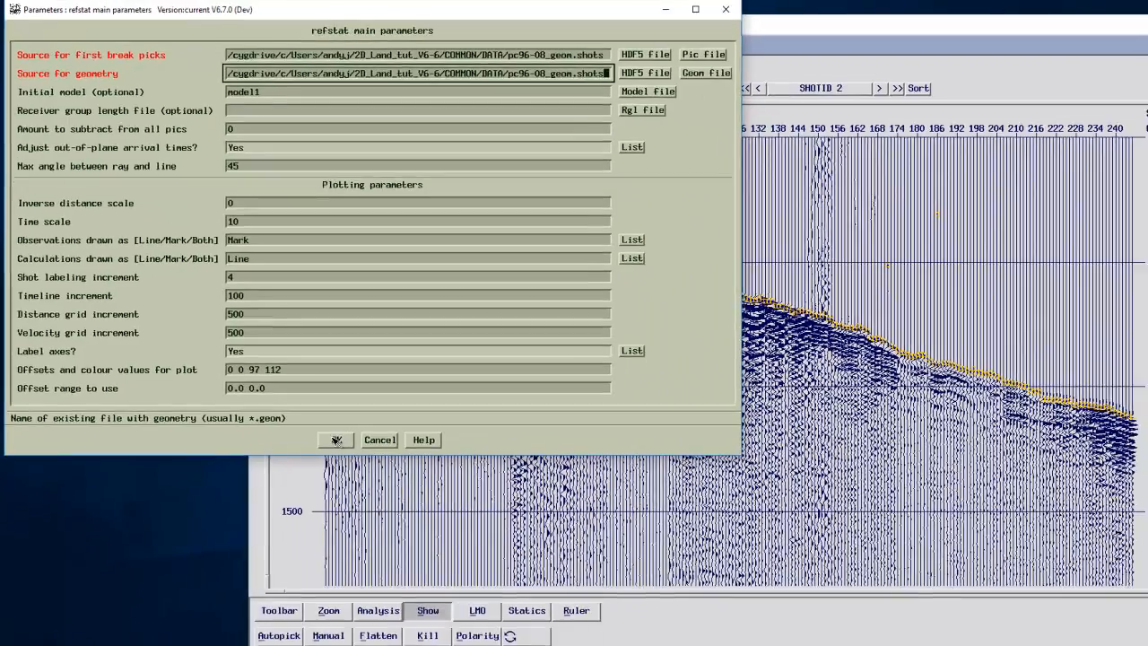
left_click(456, 596)
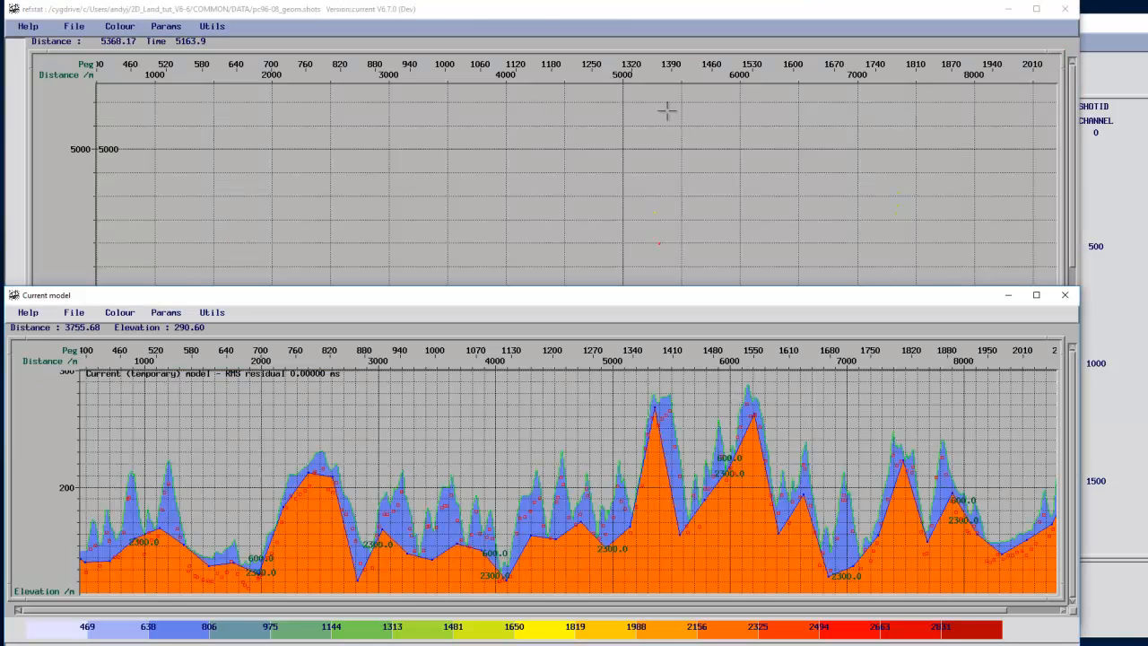
Step: Examine the first-break picks in the refstat time-distance display, from the latest times down to zero
left_click(529, 12)
scroll(751, 243, "down", 5)
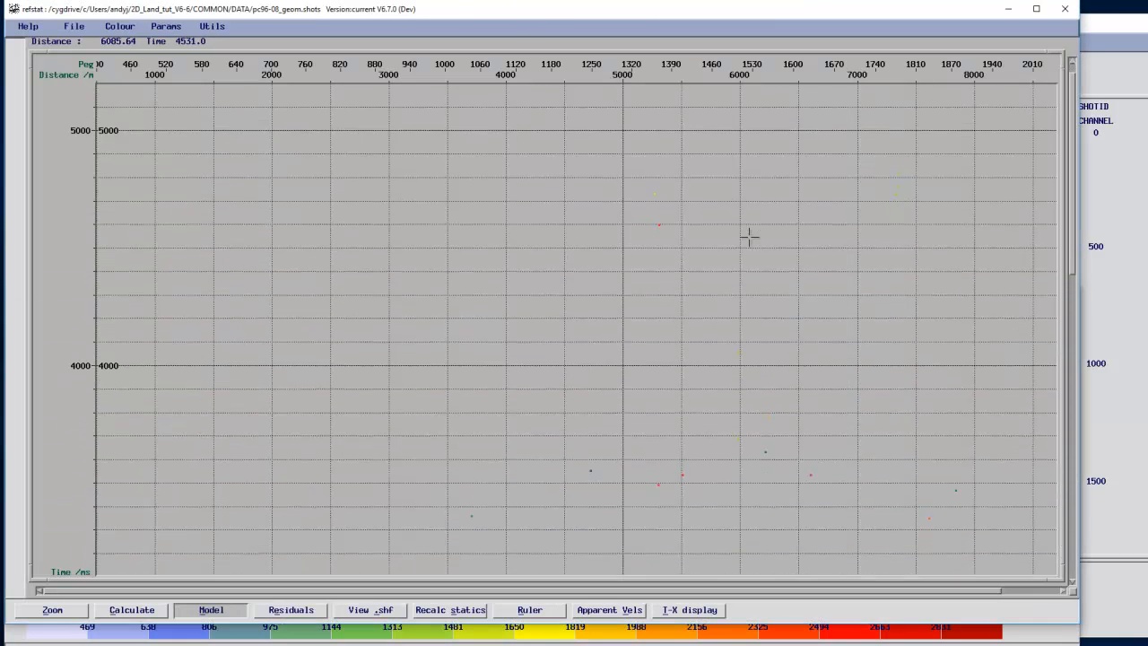
scroll(781, 258, "down", 5)
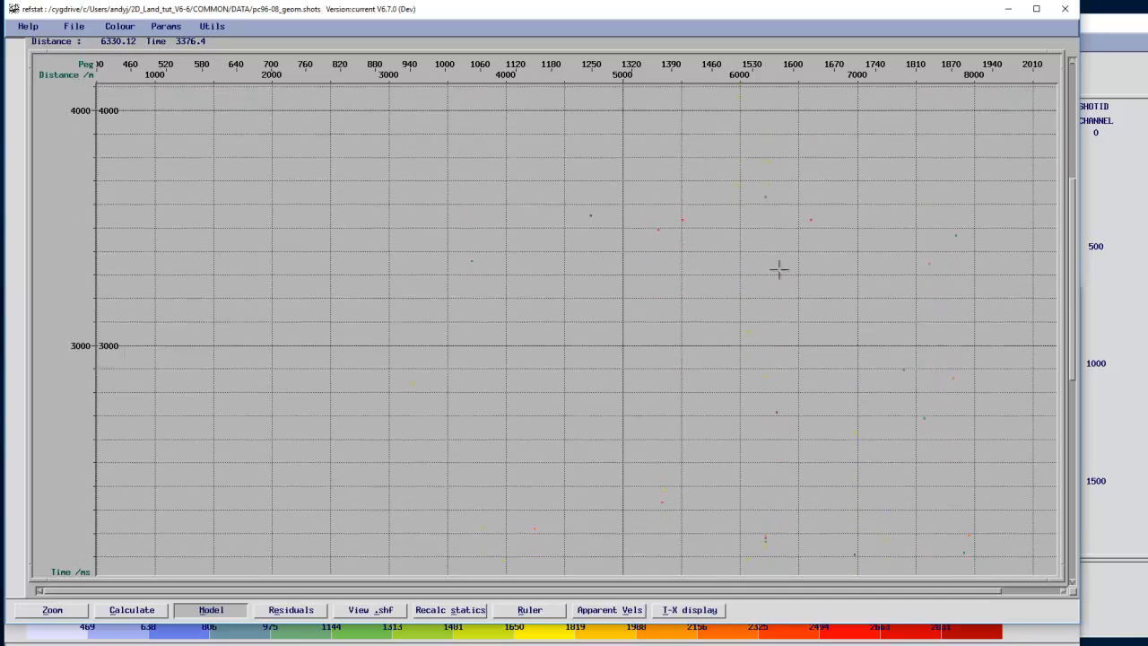
scroll(777, 267, "down", 5)
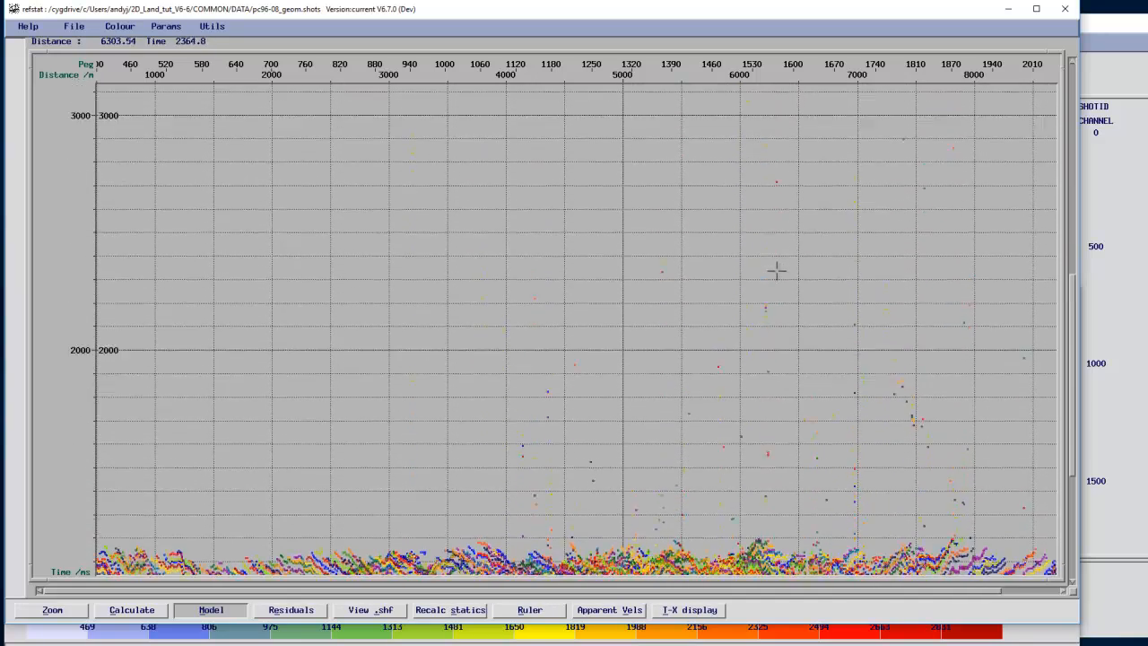
scroll(777, 270, "down", 5)
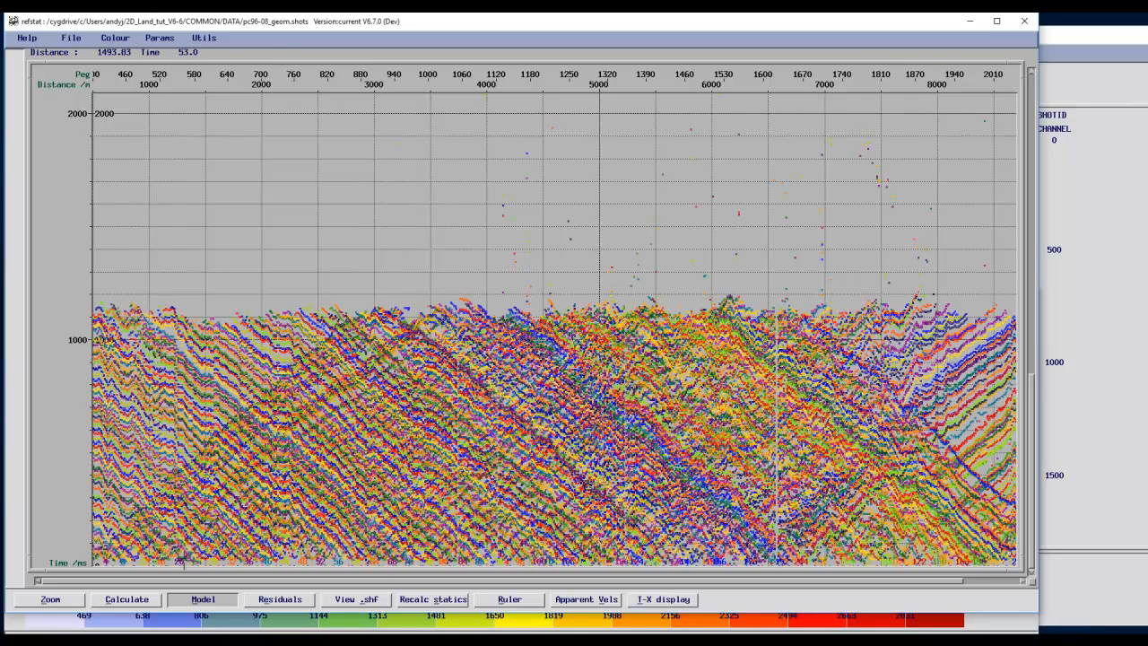
Step: Set up the refstat inversion calculation with MODEL2 as the output files and a maximum of 4 iterations
left_click(139, 597)
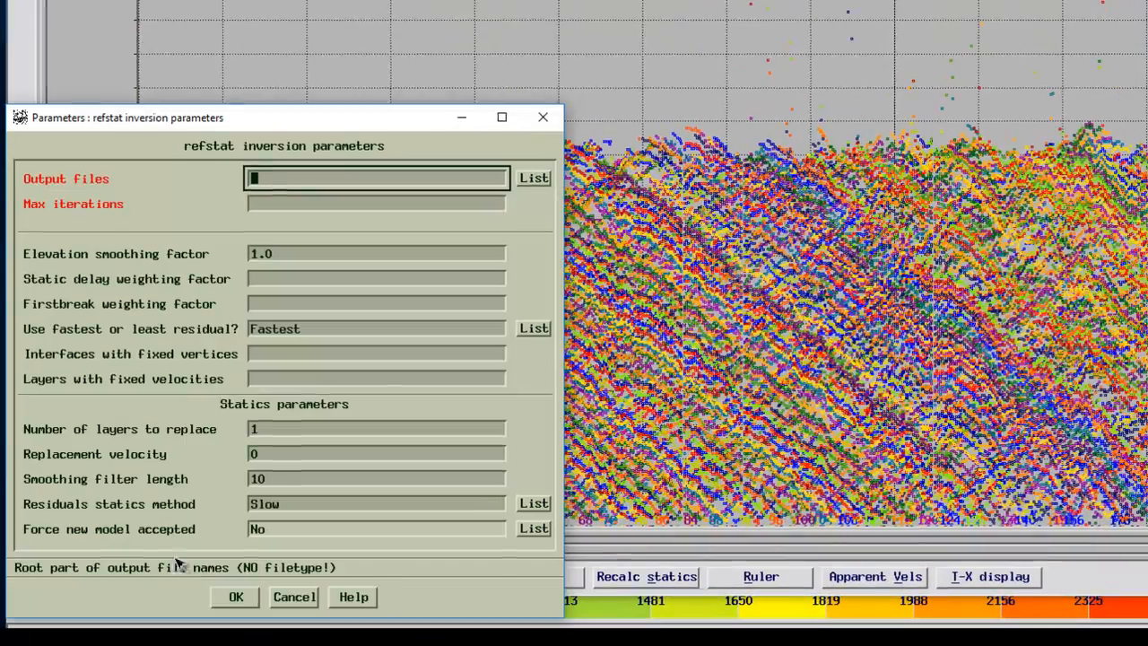
type("MODEL2")
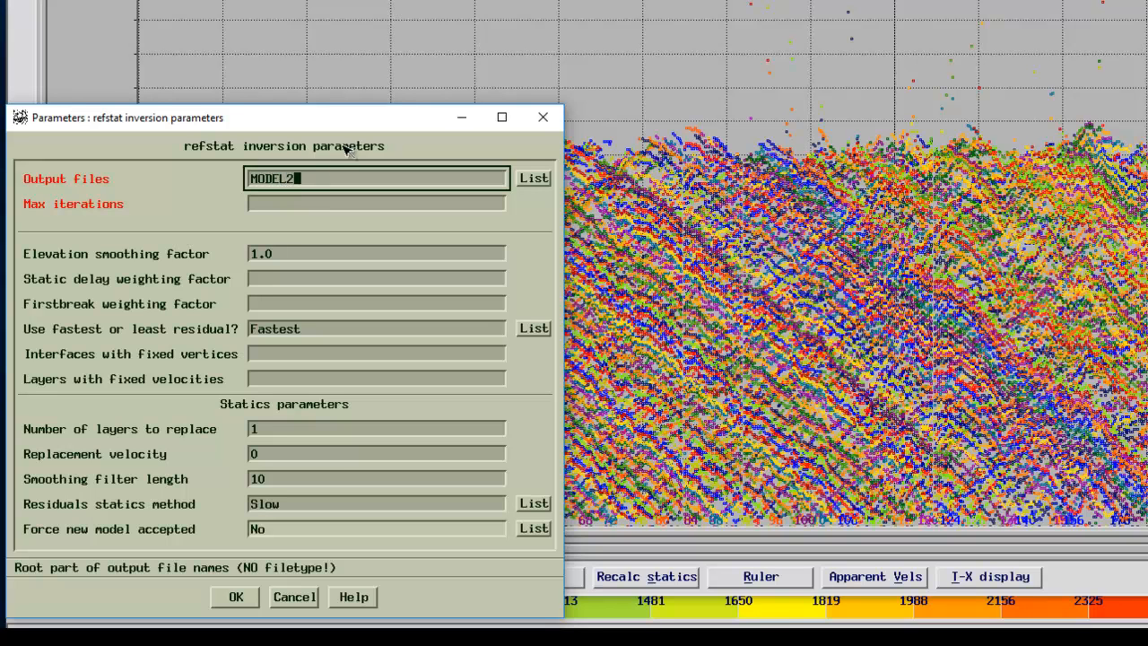
left_click(287, 206)
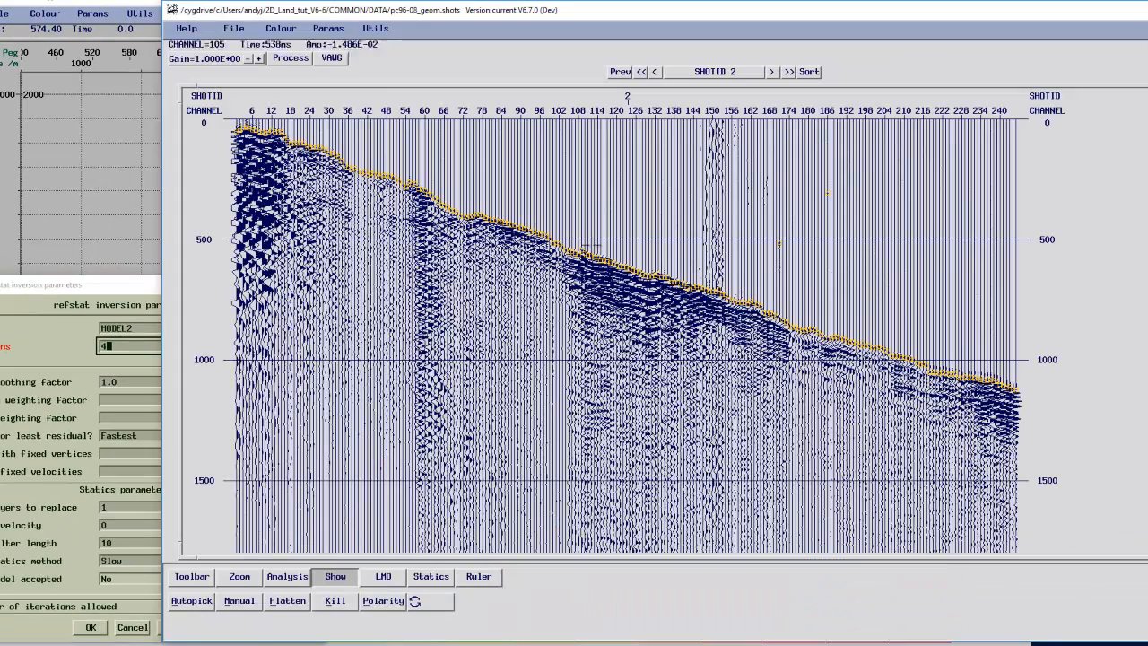
Step: Overlay trace headers FIRST_BREAK_TIME and MODELLED_BREAK_TIME on the shot display with T0 0 0, TSCALE 1.0 1.0 and colours 3 4
left_click(391, 28)
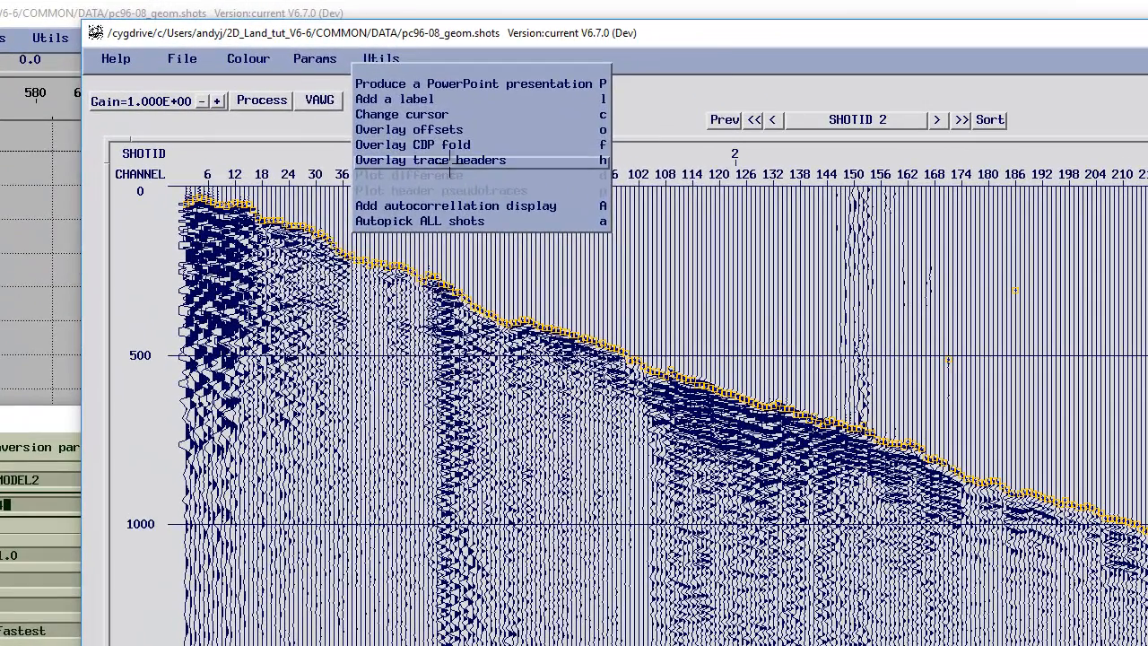
left_click(450, 163)
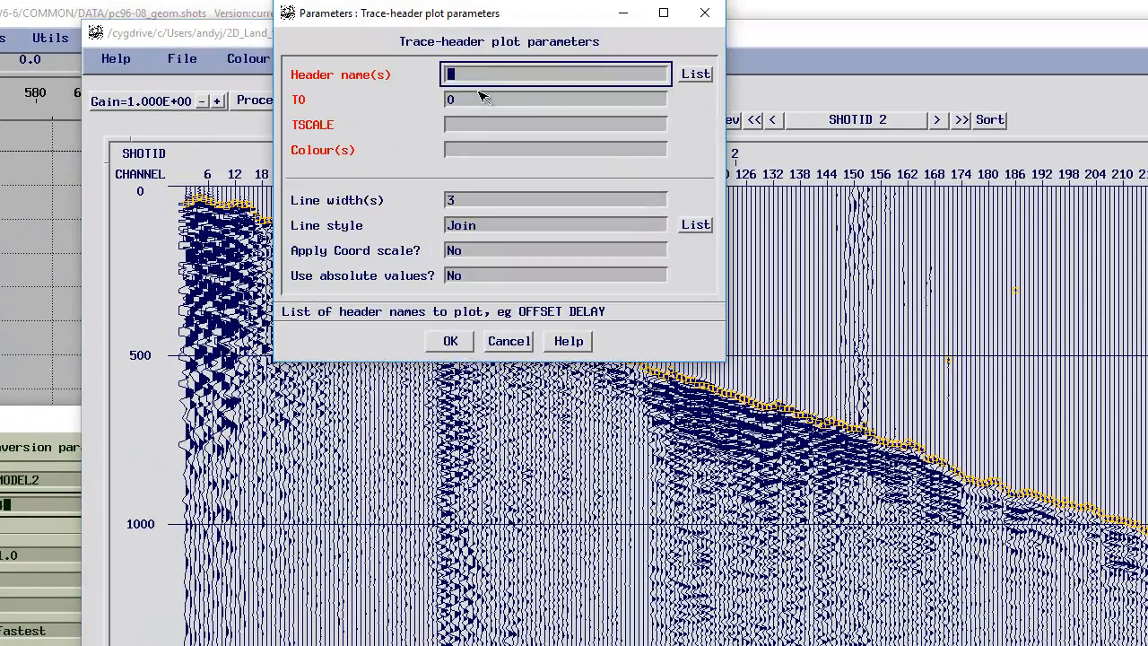
left_click(698, 76)
left_click(751, 288)
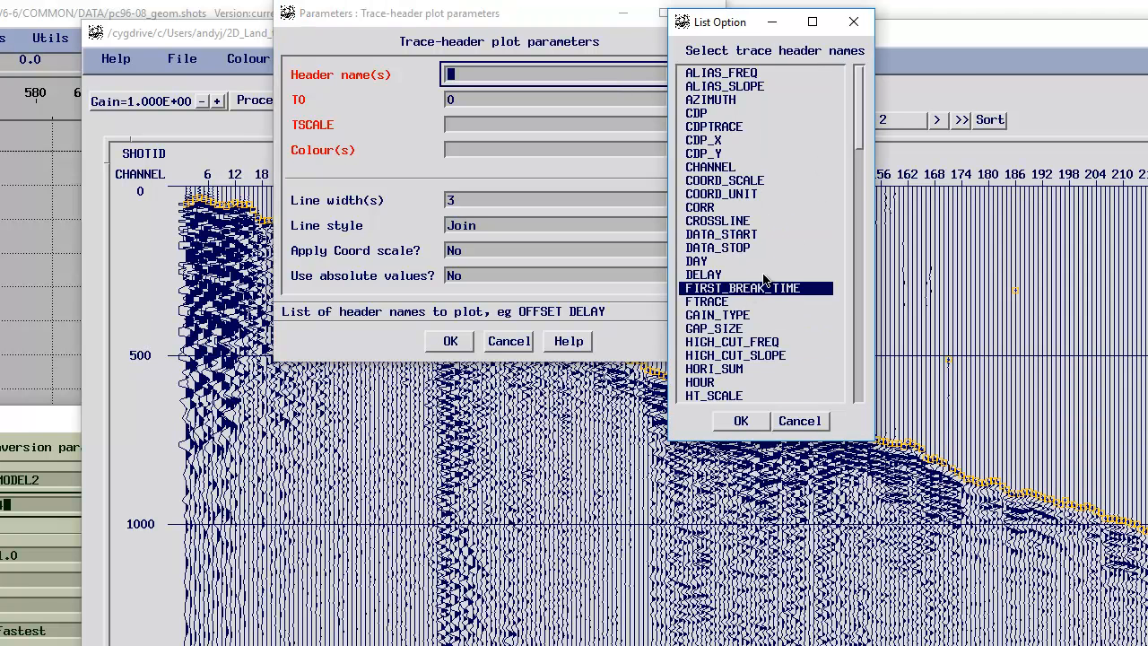
left_click_drag(860, 131, 861, 193)
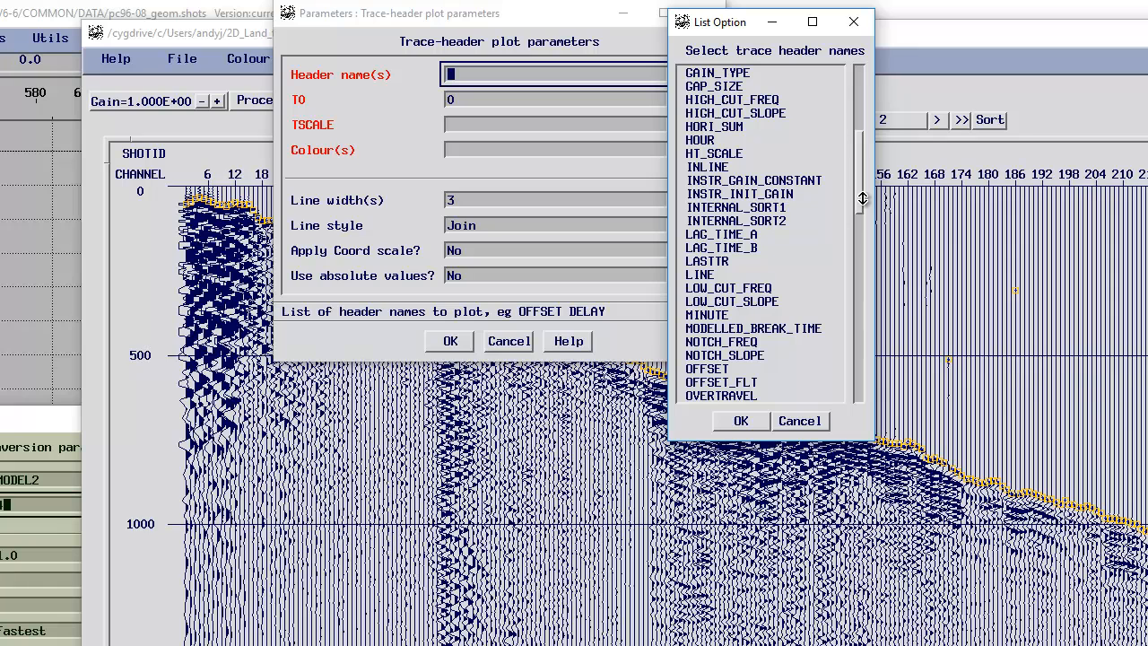
left_click(782, 330)
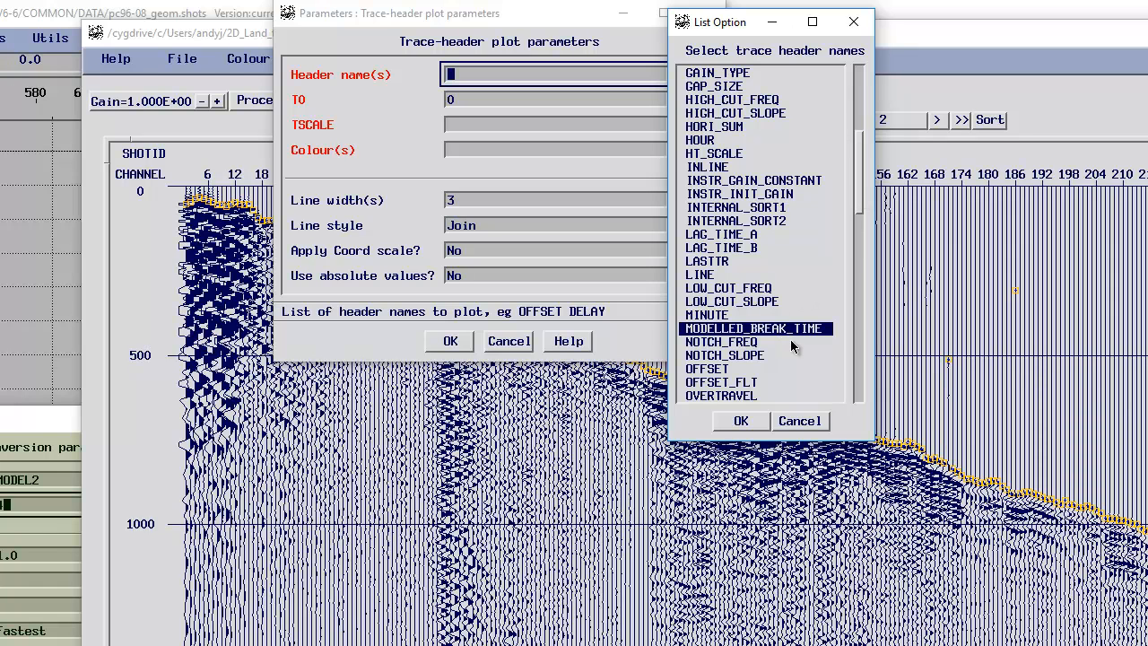
left_click(740, 420)
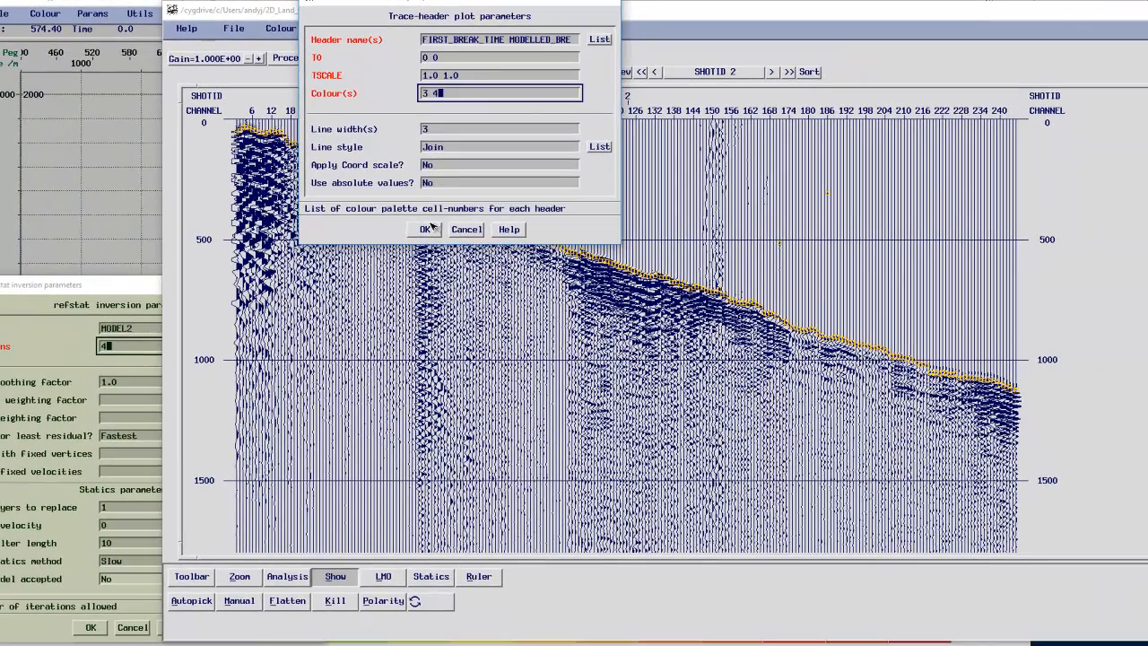
left_click(450, 341)
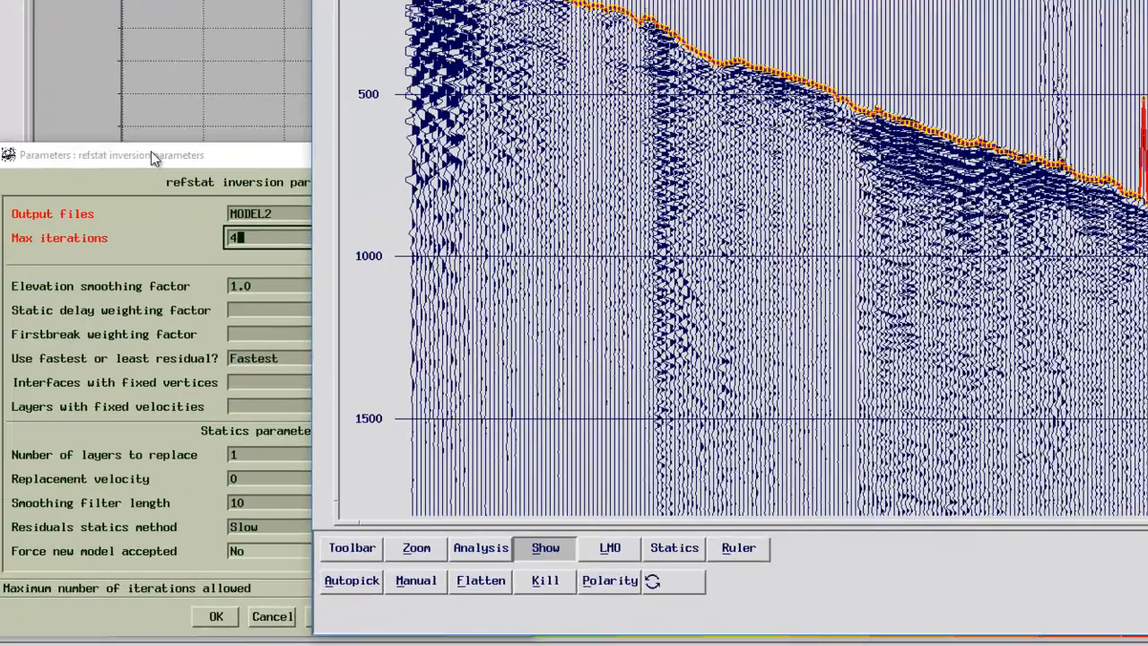
Step: Run the refstat inversion, and advance the shot viewer to shot 3
left_click(151, 154)
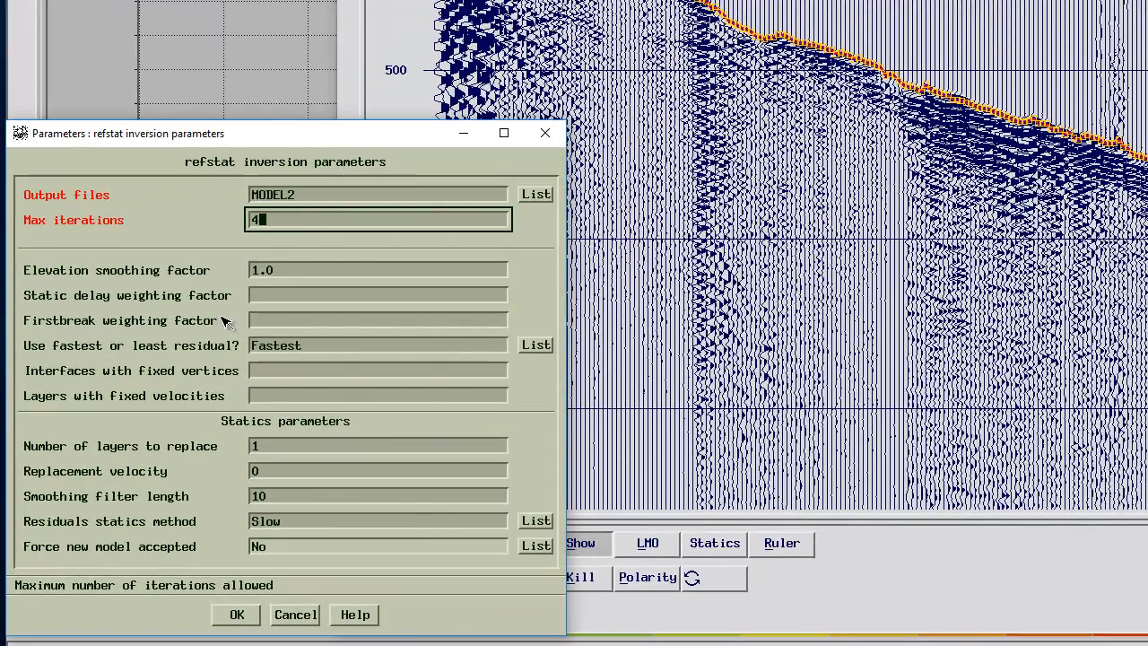
left_click(218, 618)
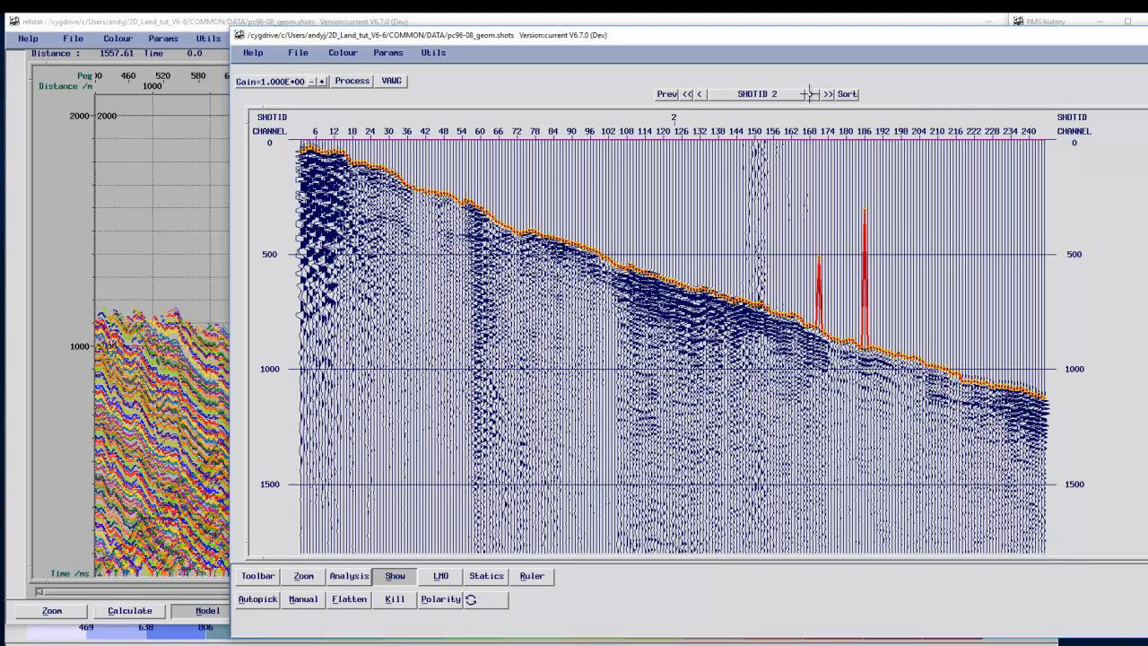
left_click(810, 93)
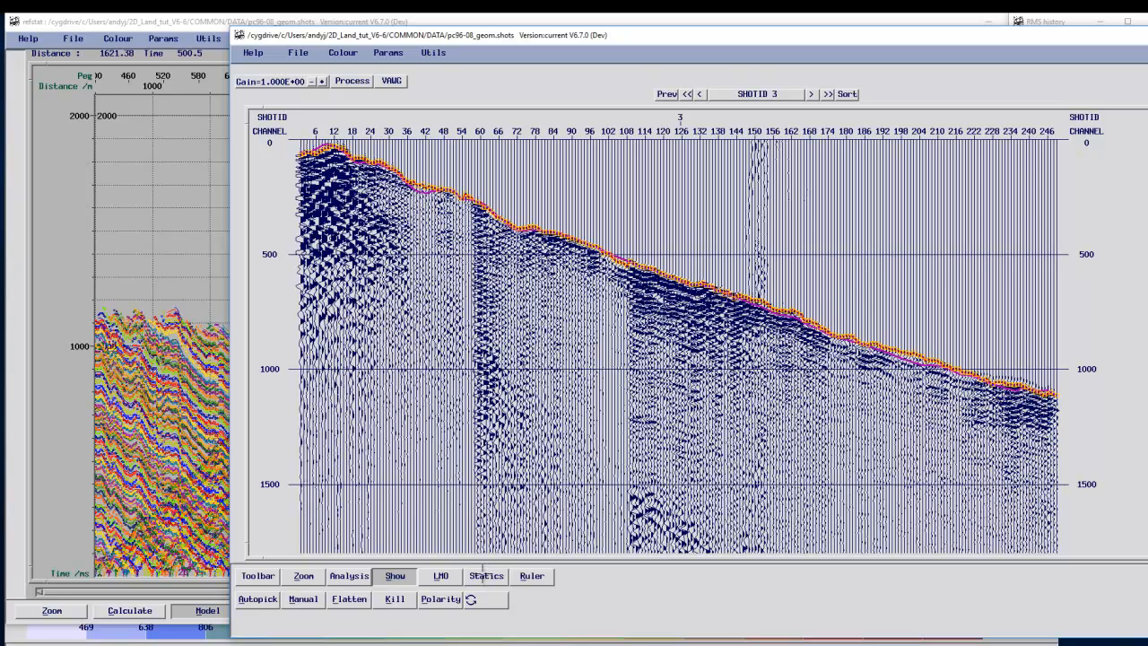
Step: Apply statics to the shot display from REF_MODEL_REC_STATIC, REF_MODEL_SRC_STATIC, REF_RESID_REC_STATIC and REF_RESID_SRC_STATIC
left_click(482, 571)
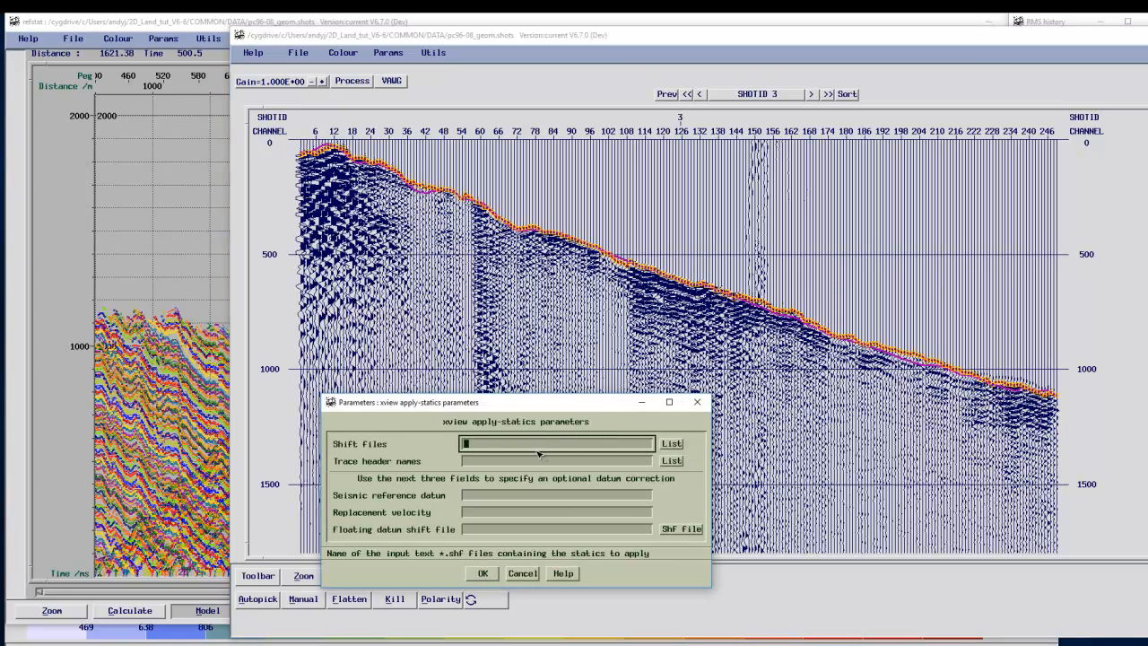
left_click(492, 459)
left_click(672, 460)
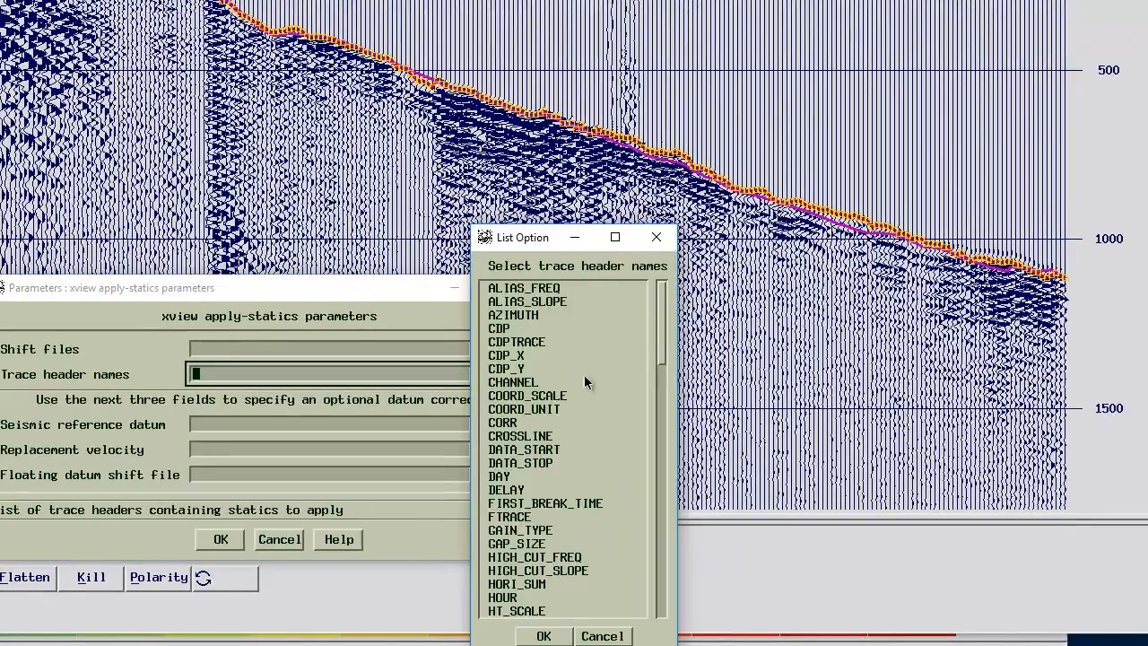
left_click_drag(662, 338, 674, 505)
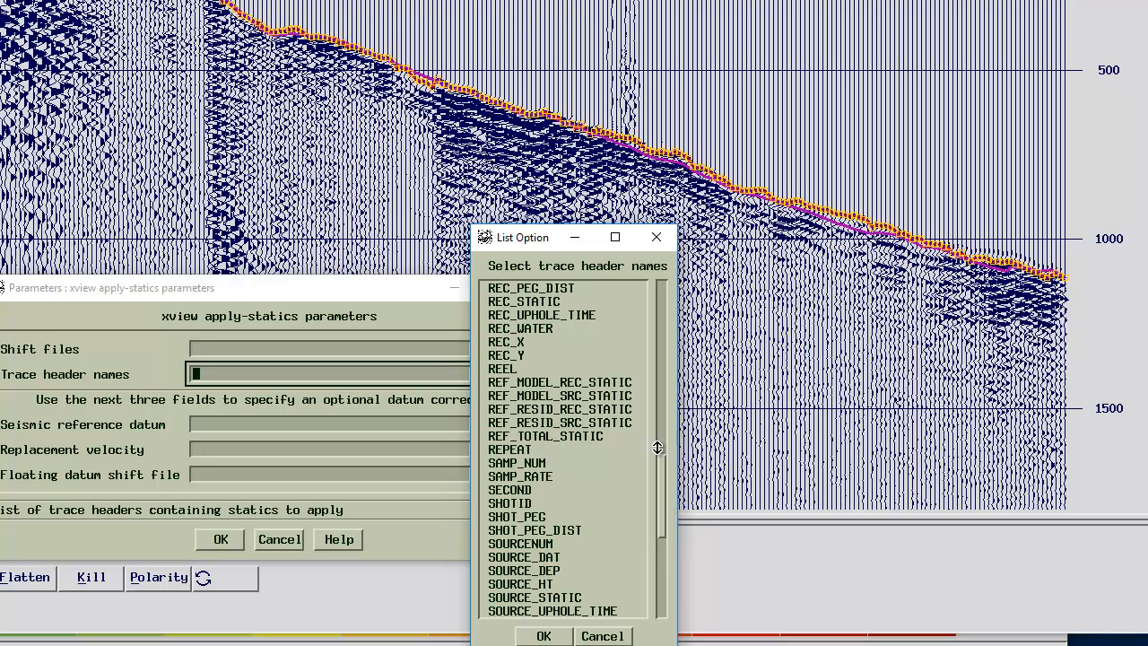
left_click(565, 384)
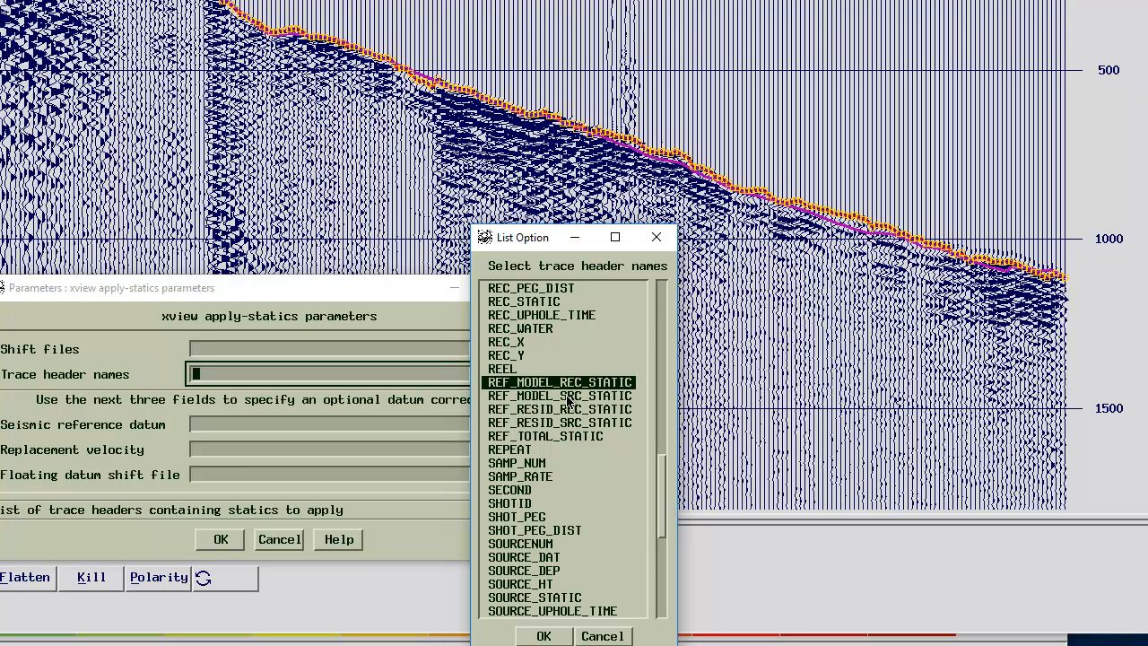
left_click(567, 397)
left_click(570, 409)
left_click(572, 422)
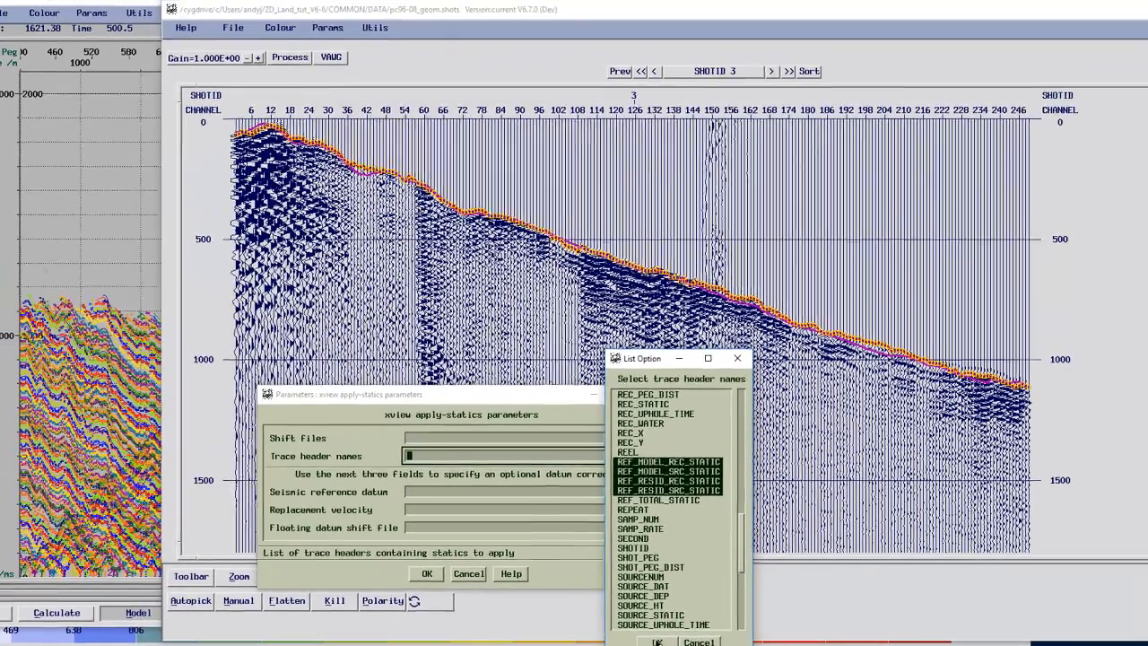
left_click(657, 642)
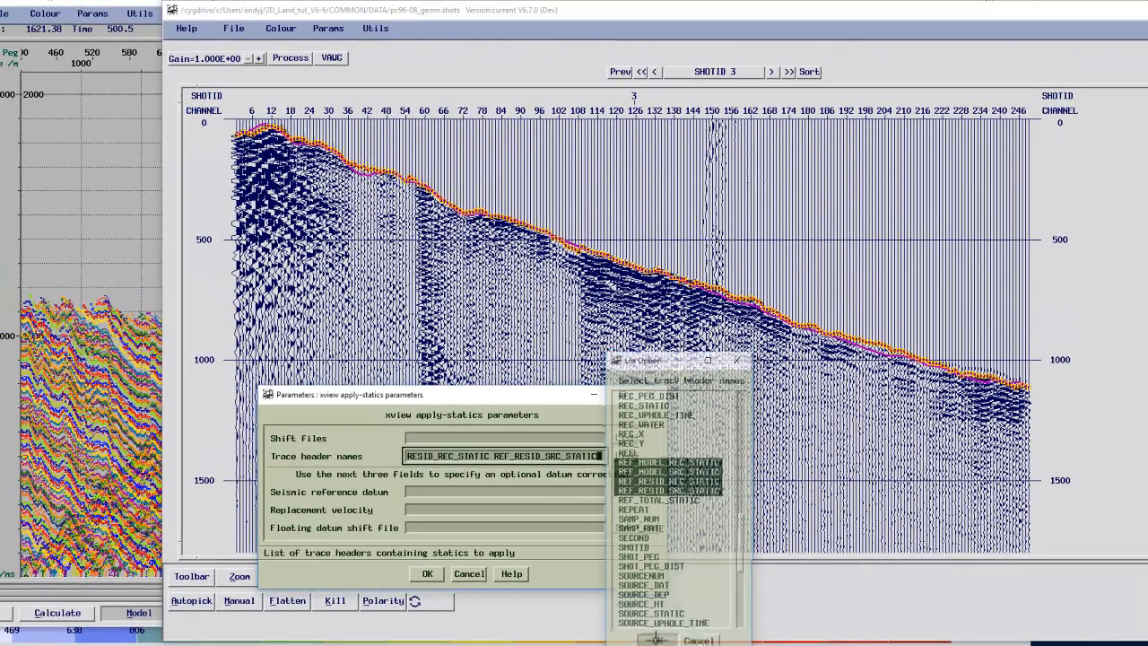
left_click(427, 573)
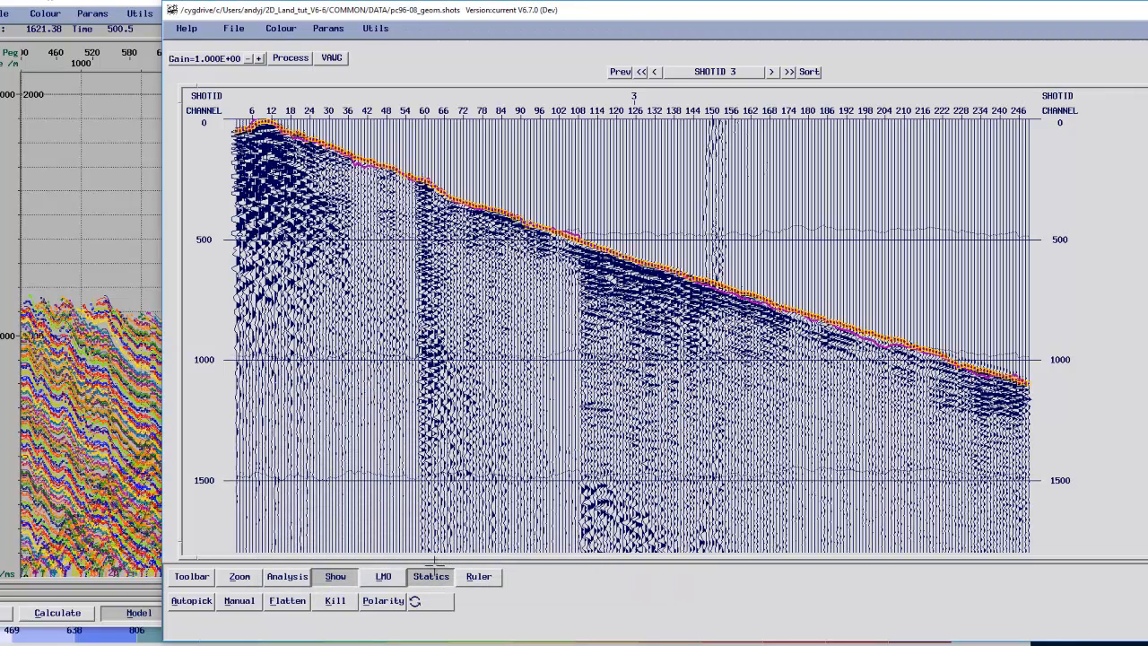
Step: Compare shot 3 with and without the refraction statics by repeatedly switching them off and on
left_click(431, 576)
left_click(431, 576)
left_click(431, 576)
left_click(431, 576)
left_click(431, 576)
left_click(431, 576)
left_click(431, 576)
left_click(431, 576)
Step: Display shot 100 and compare it with and without the refraction statics, leaving the statics applied
left_click(714, 72)
type("100")
left_click(726, 83)
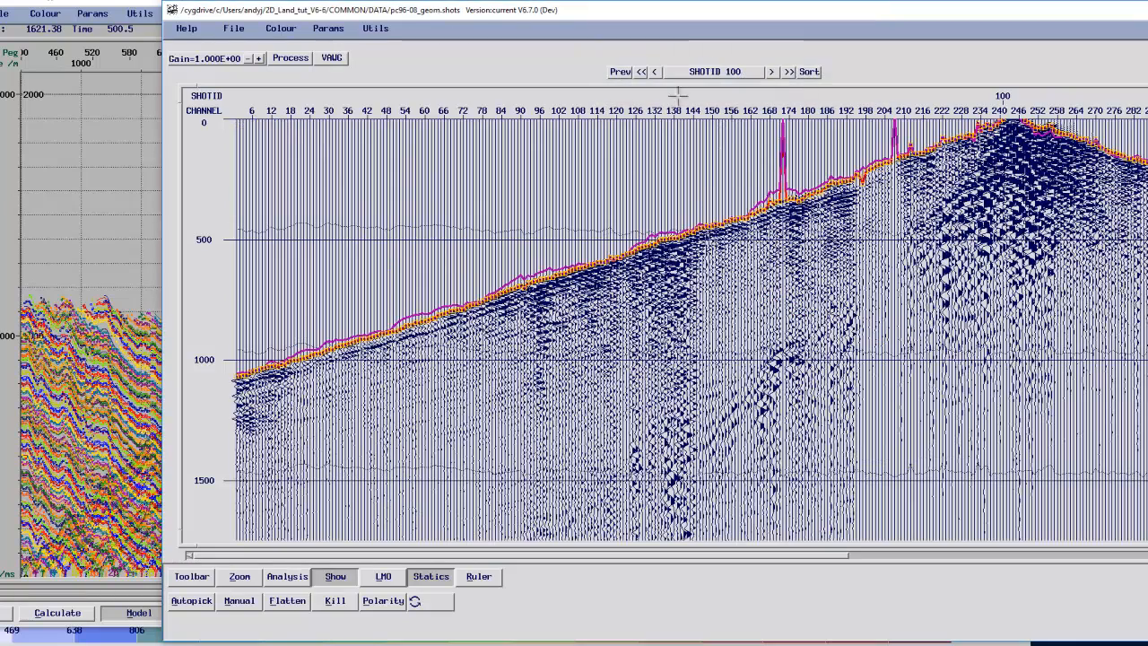
left_click(431, 579)
left_click(431, 577)
left_click(431, 577)
left_click(432, 577)
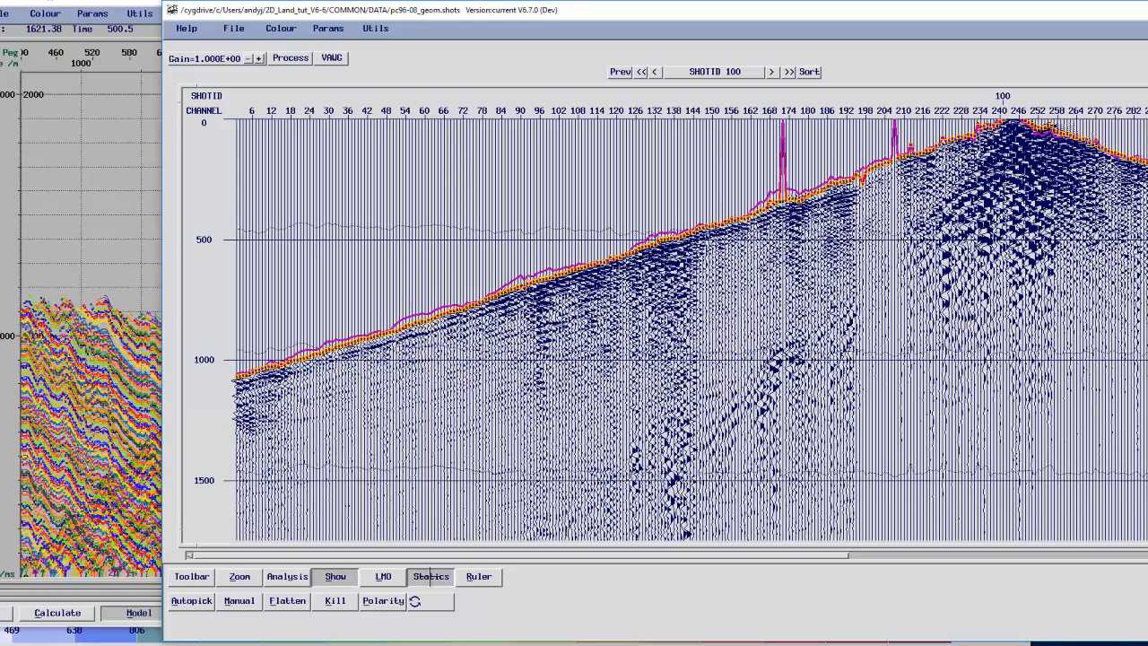
left_click(431, 577)
left_click(431, 577)
left_click(432, 577)
left_click(432, 576)
left_click(431, 577)
left_click(432, 576)
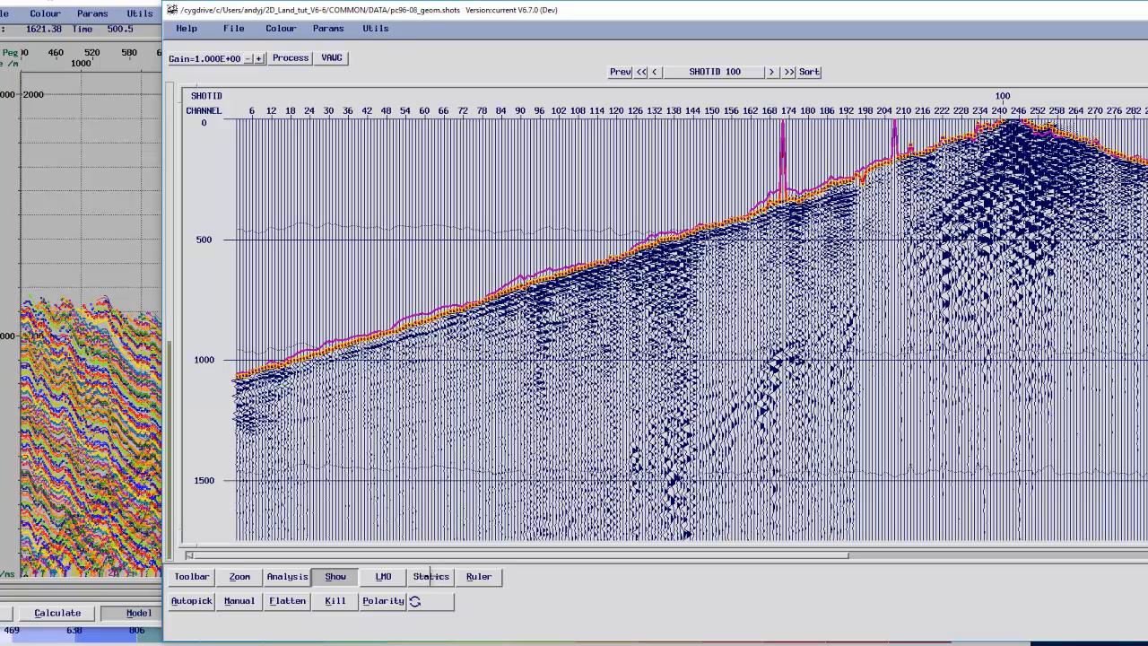
left_click(431, 577)
left_click(432, 576)
left_click(431, 577)
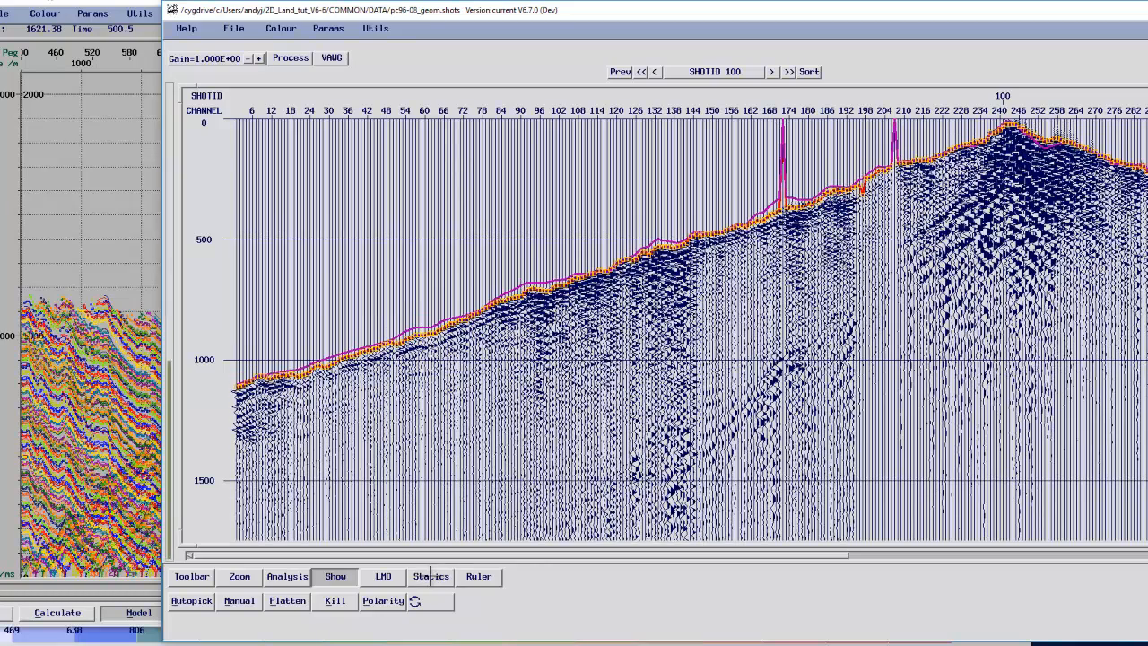
left_click(431, 577)
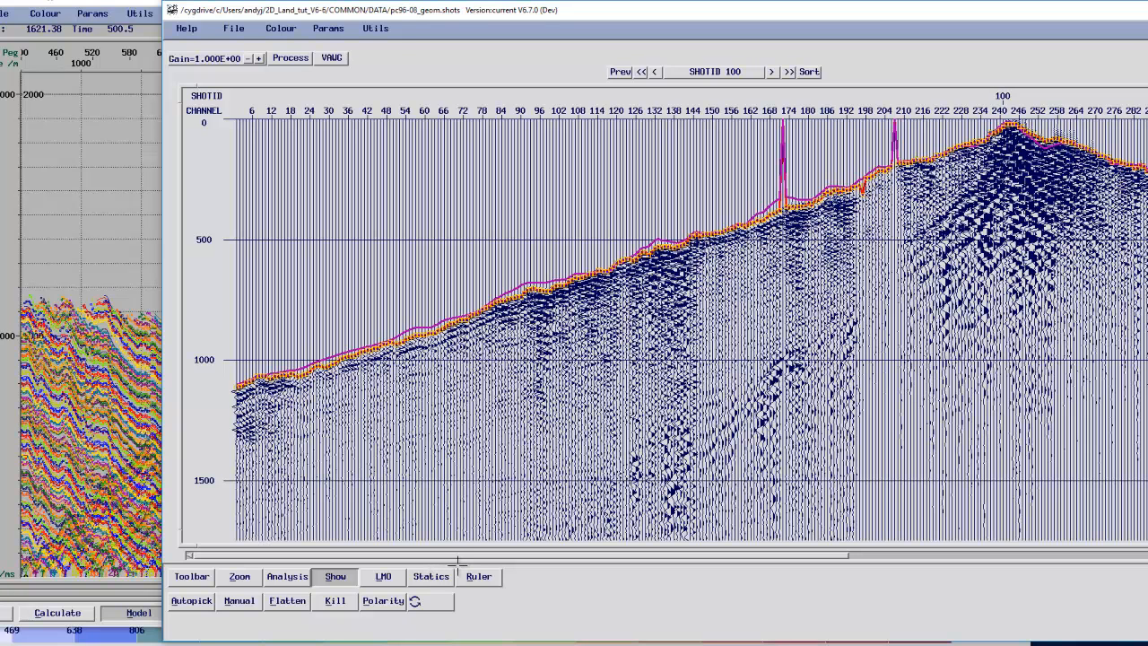
left_click(439, 575)
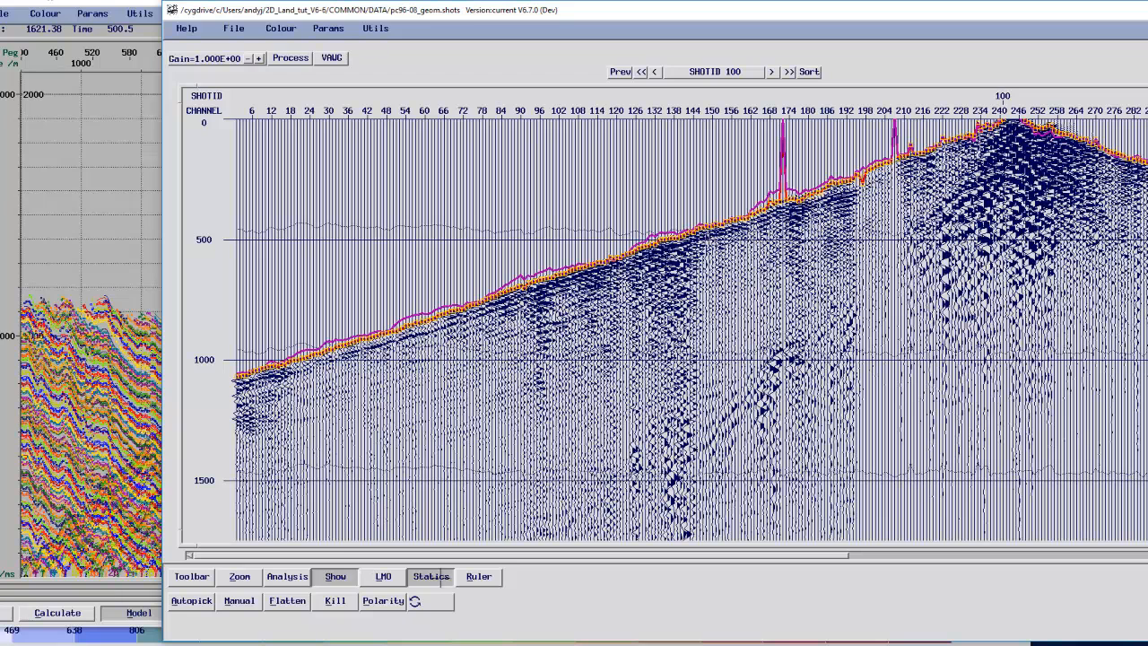
left_click(431, 575)
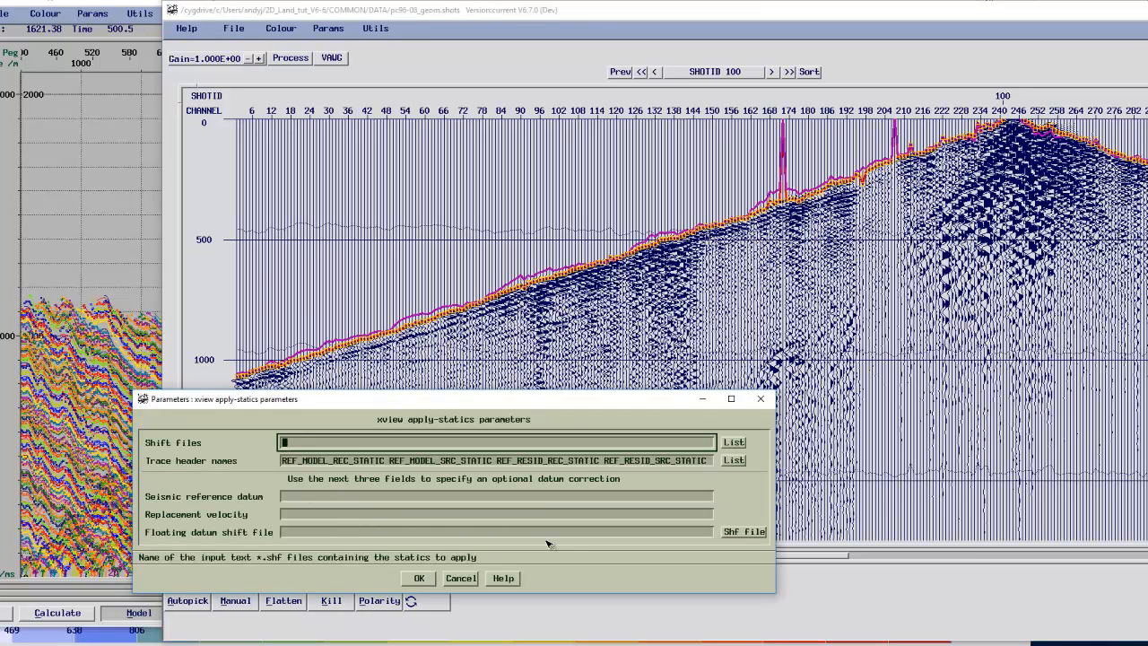
left_click(743, 531)
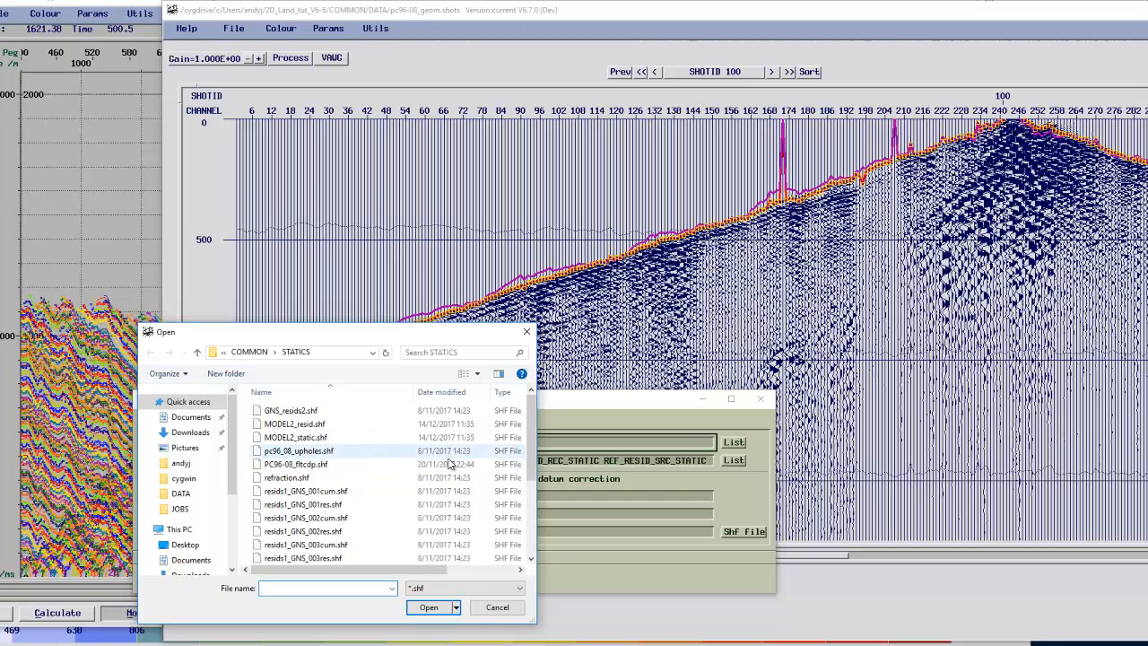
double_click(359, 463)
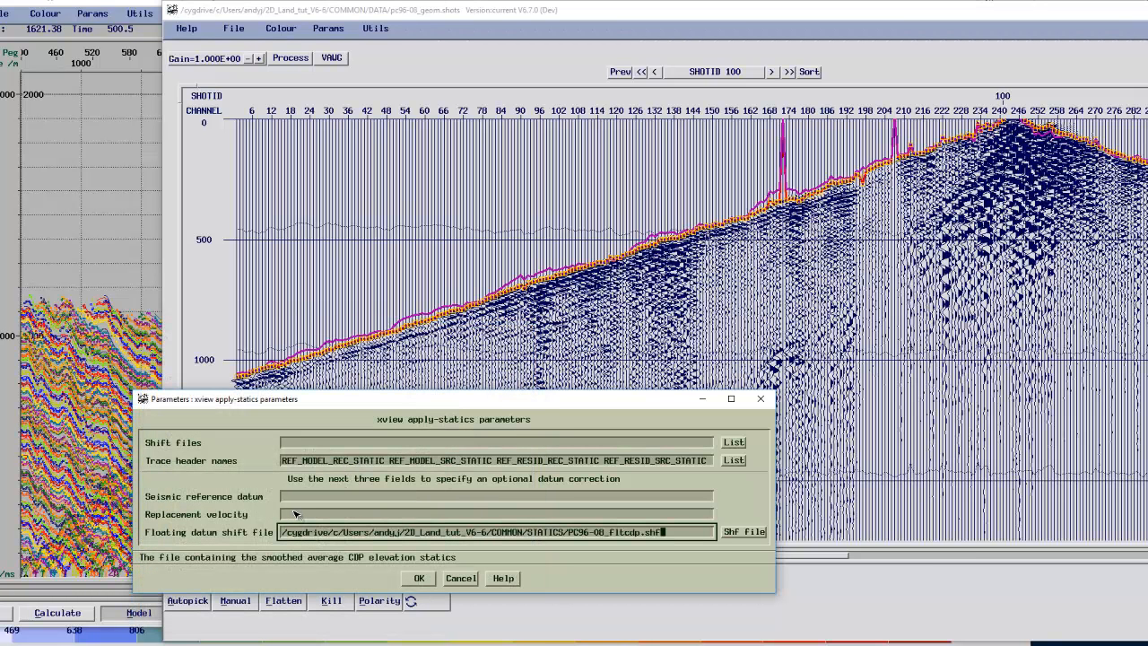
left_click(303, 512)
left_click(303, 496)
left_click(306, 512)
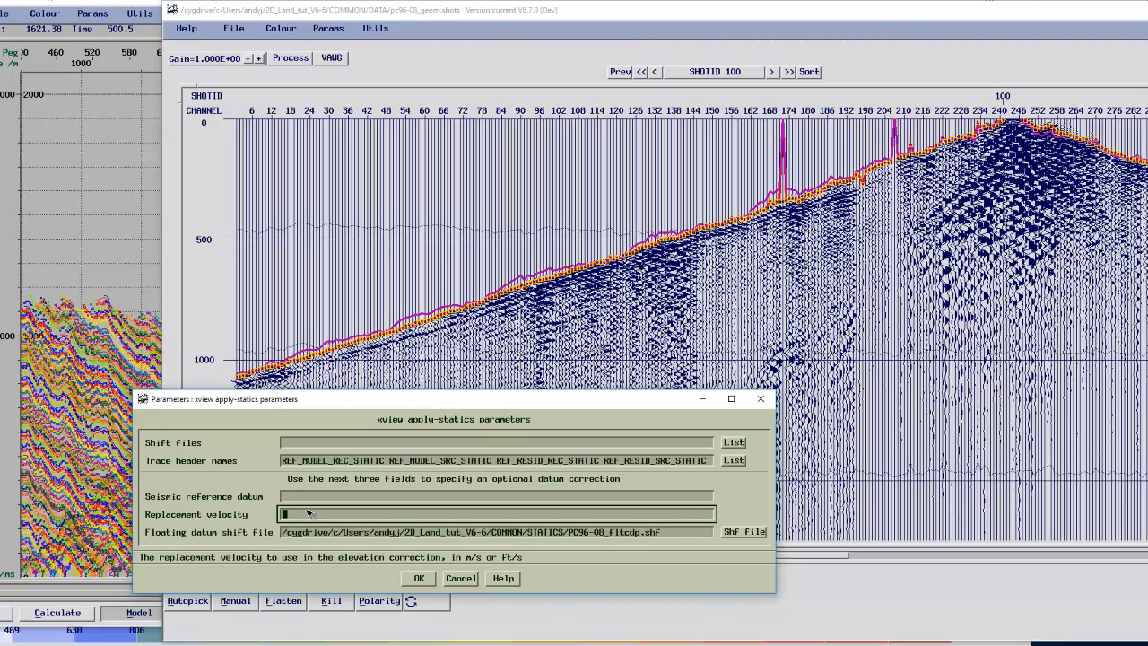
left_click(459, 578)
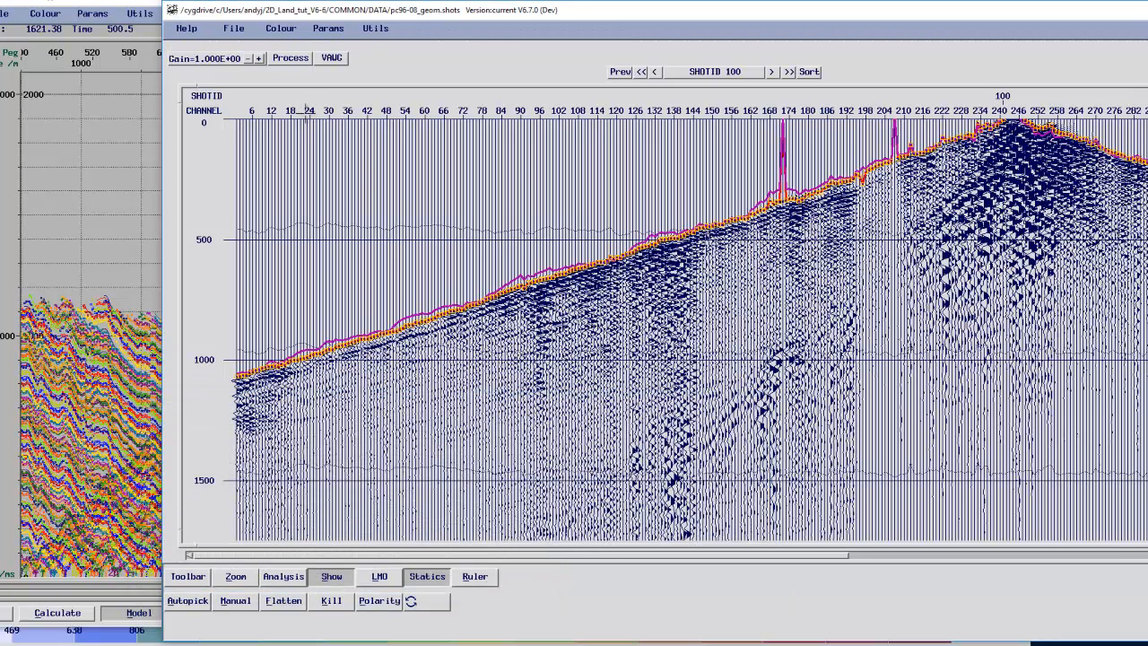
Step: Quit the shot viewer with the discard option and close refstat
left_click(233, 27)
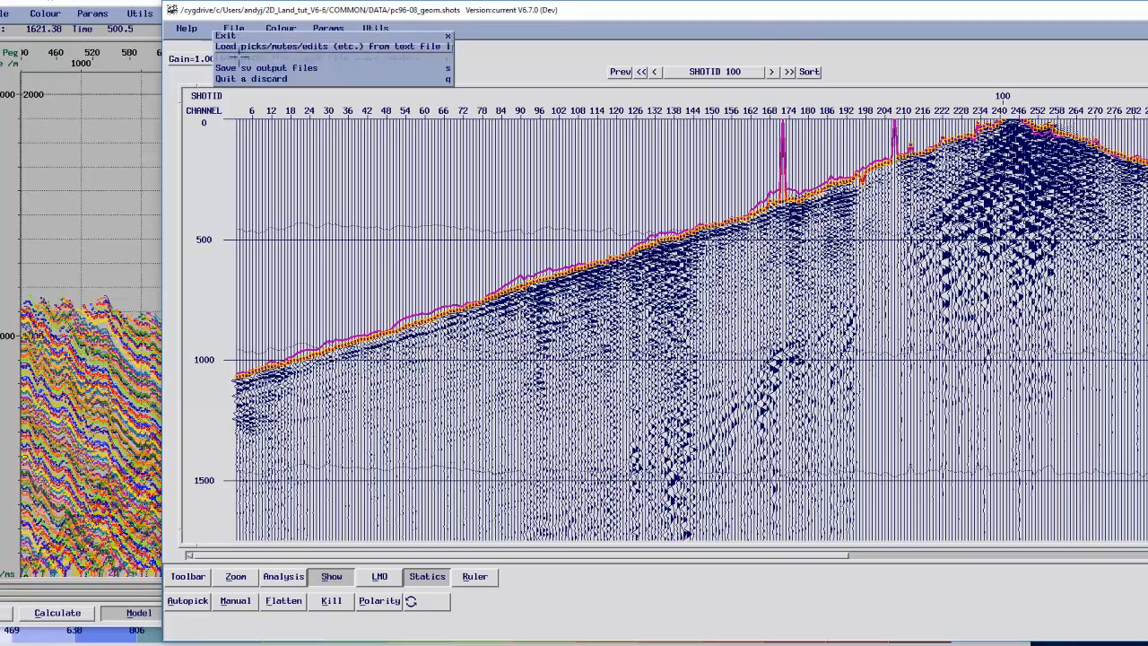
left_click(239, 81)
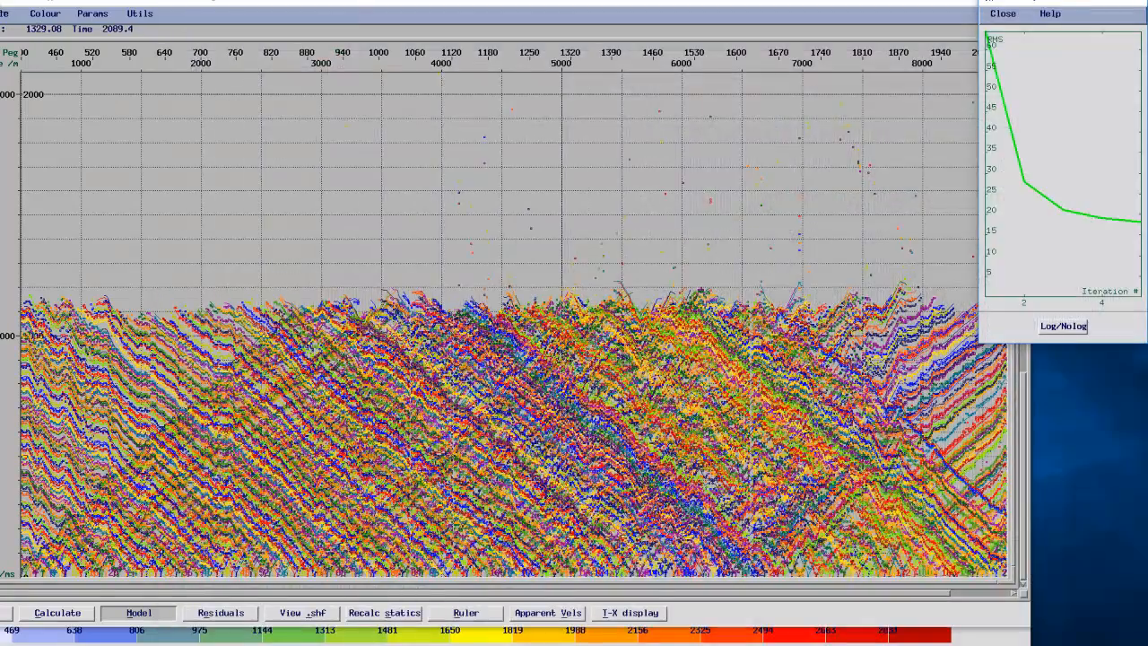
left_click(4, 14)
left_click(88, 61)
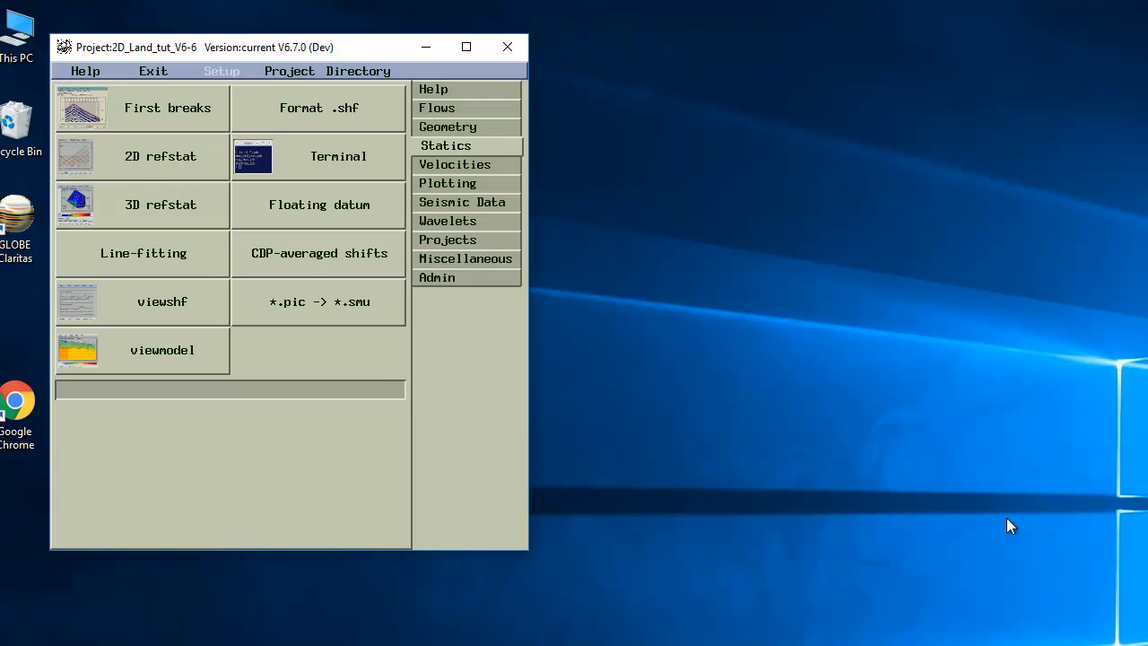
Step: Create a job file named ADDSPS in the Seismic Job Editor and append the ADDSPS module to it
left_click(439, 107)
left_click(161, 108)
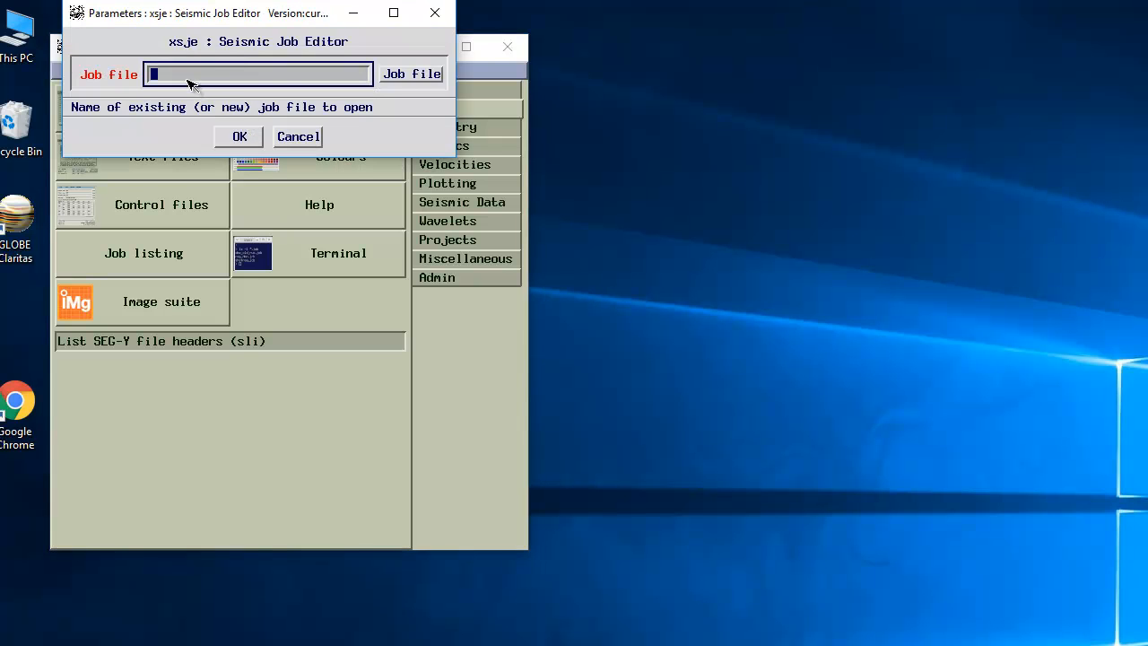
type("ADDSPS")
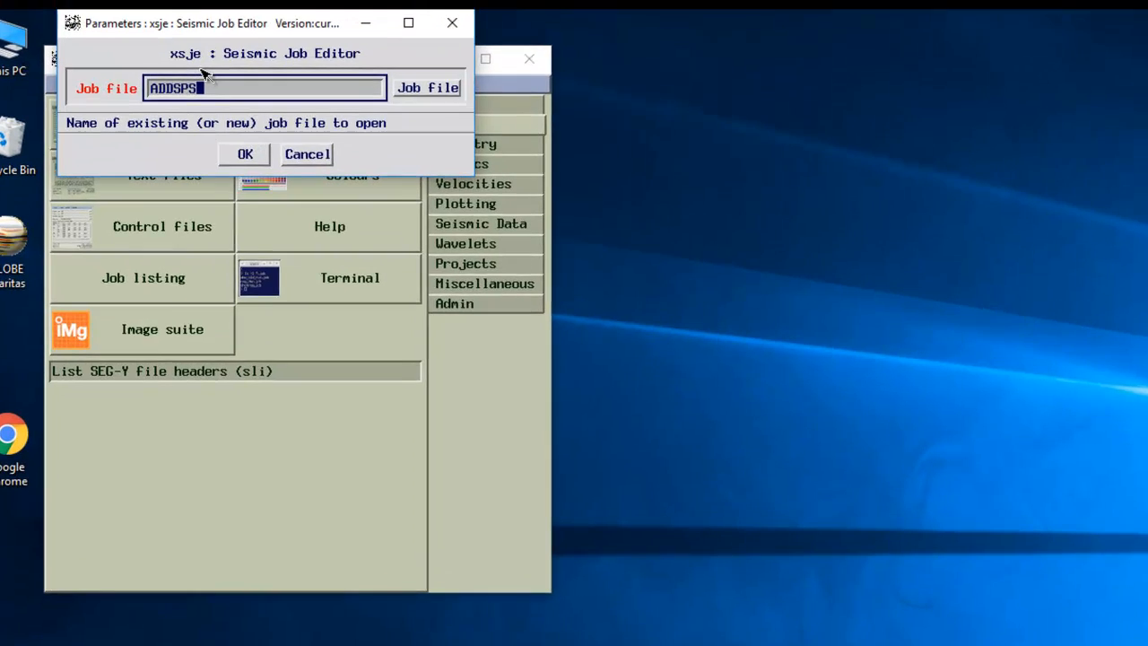
key("Return")
type("APP ADDSPS")
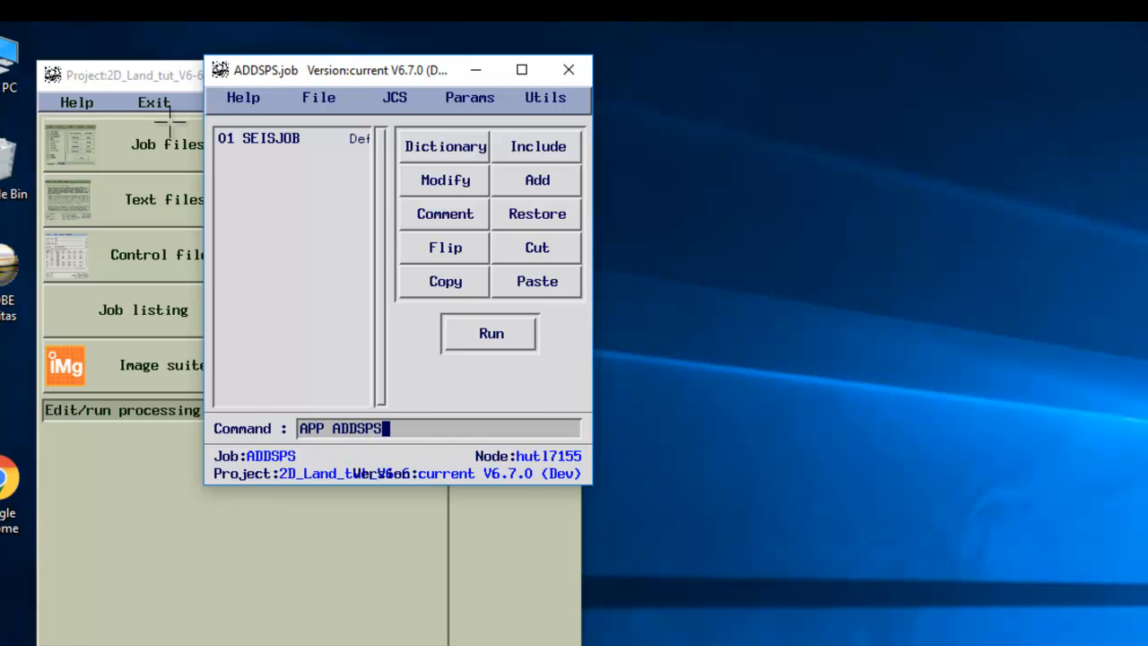
key("Return")
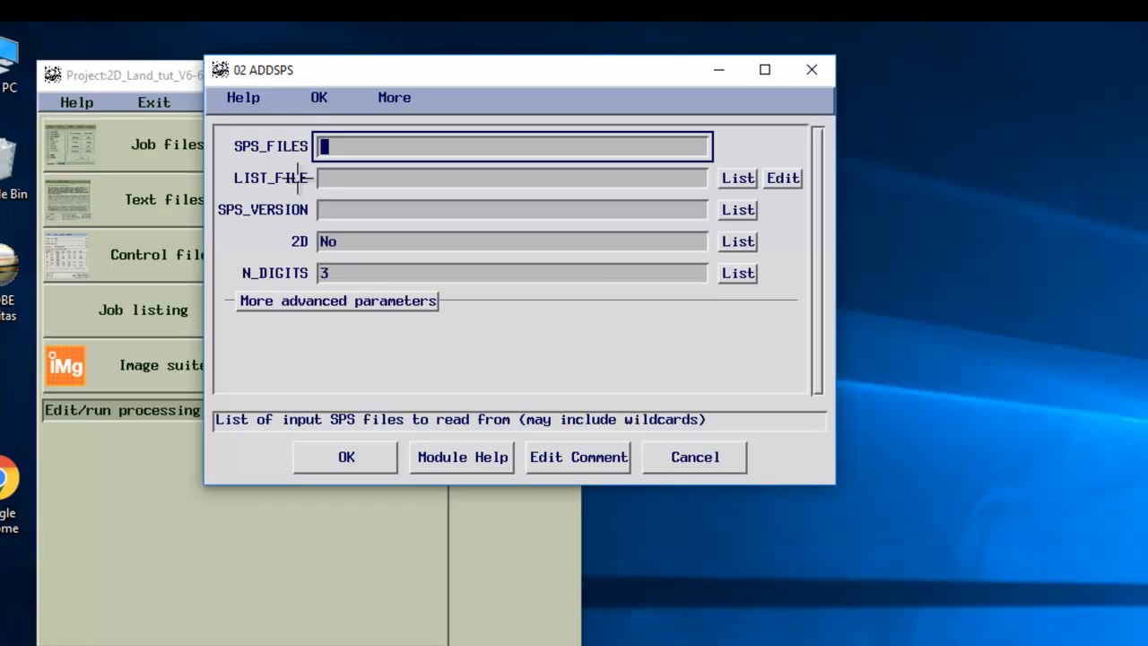
Step: Review the advanced ADDSPS parameters, including the KEY choices and the PEG_MULT multiplier, and accept the module's settings
left_click(343, 301)
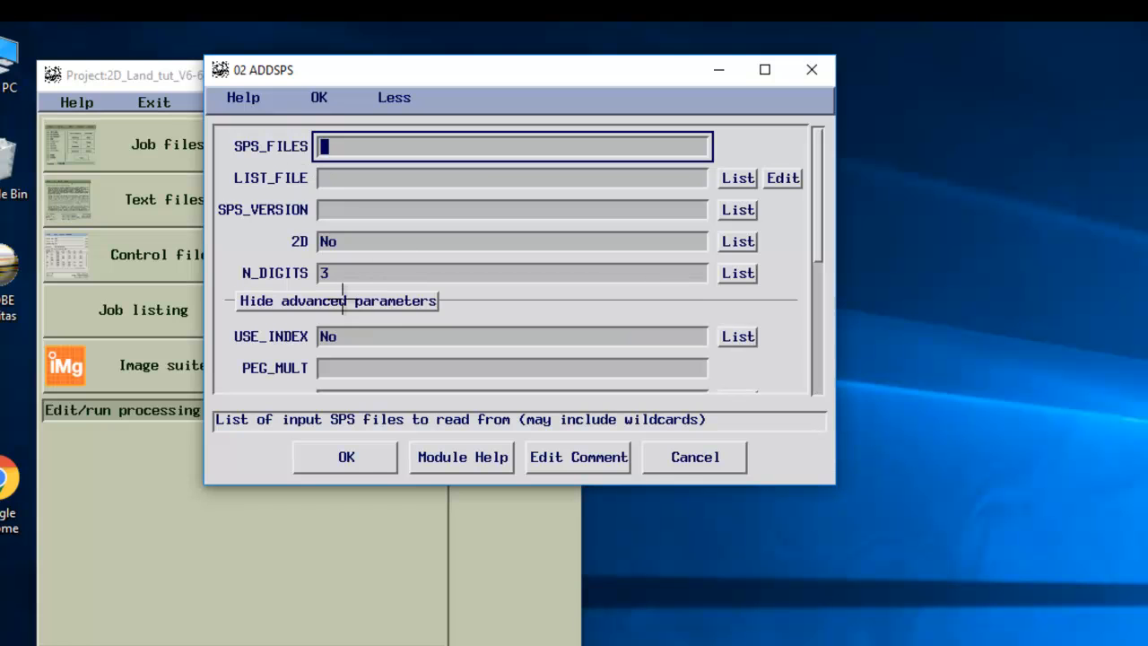
left_click_drag(819, 228, 820, 393)
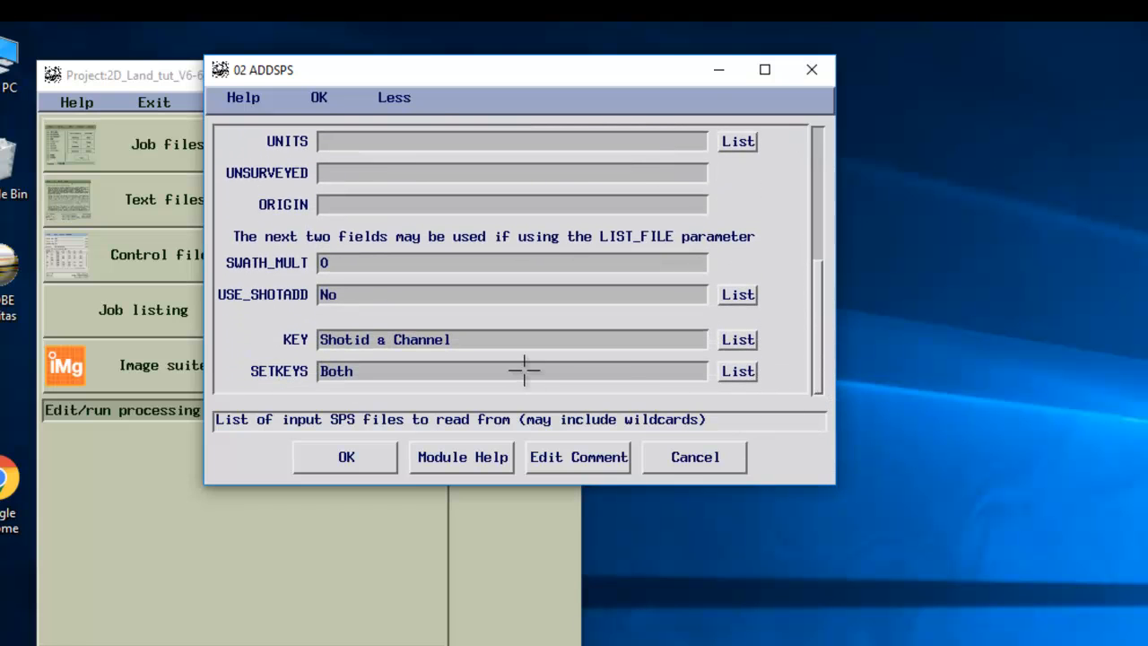
left_click(738, 339)
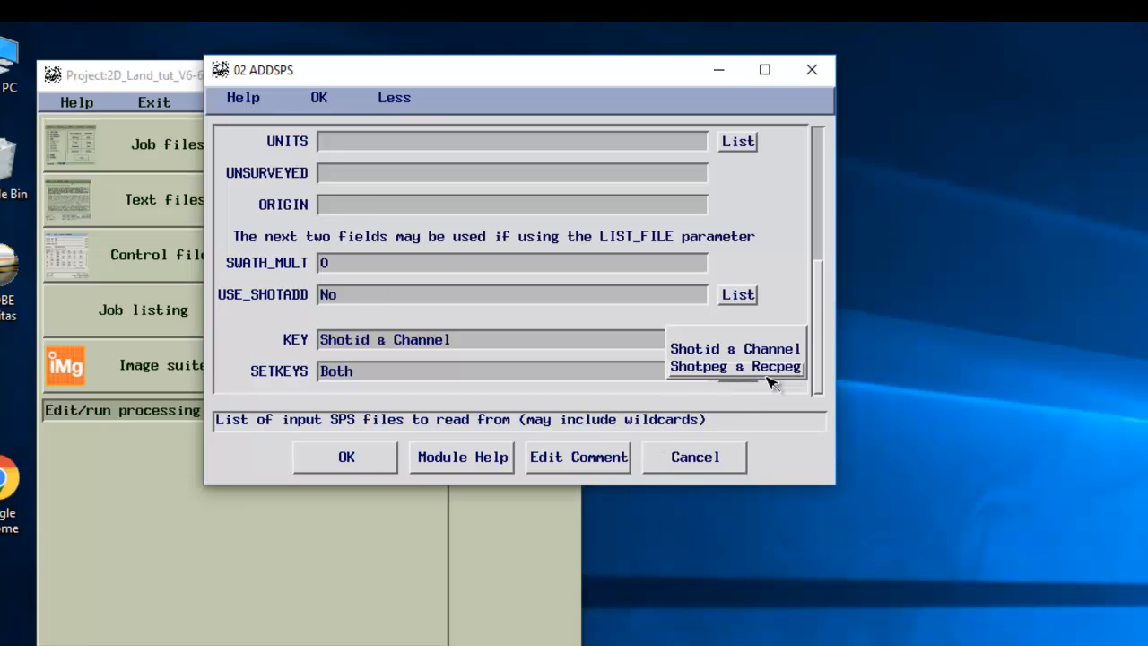
left_click(819, 238)
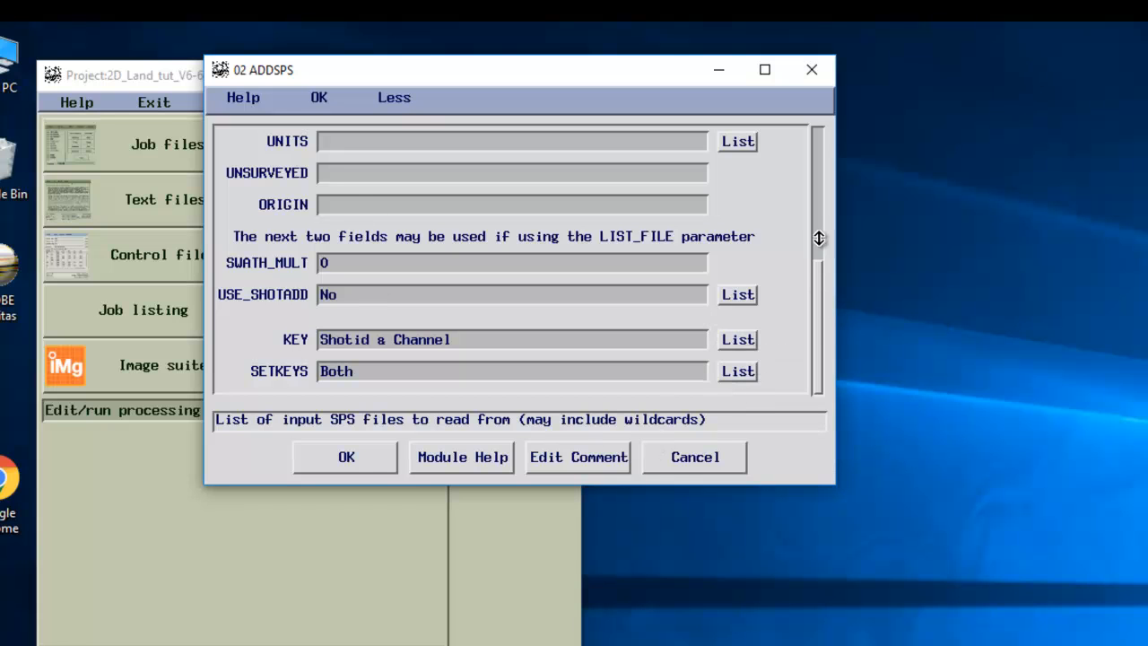
left_click_drag(815, 269, 718, 200)
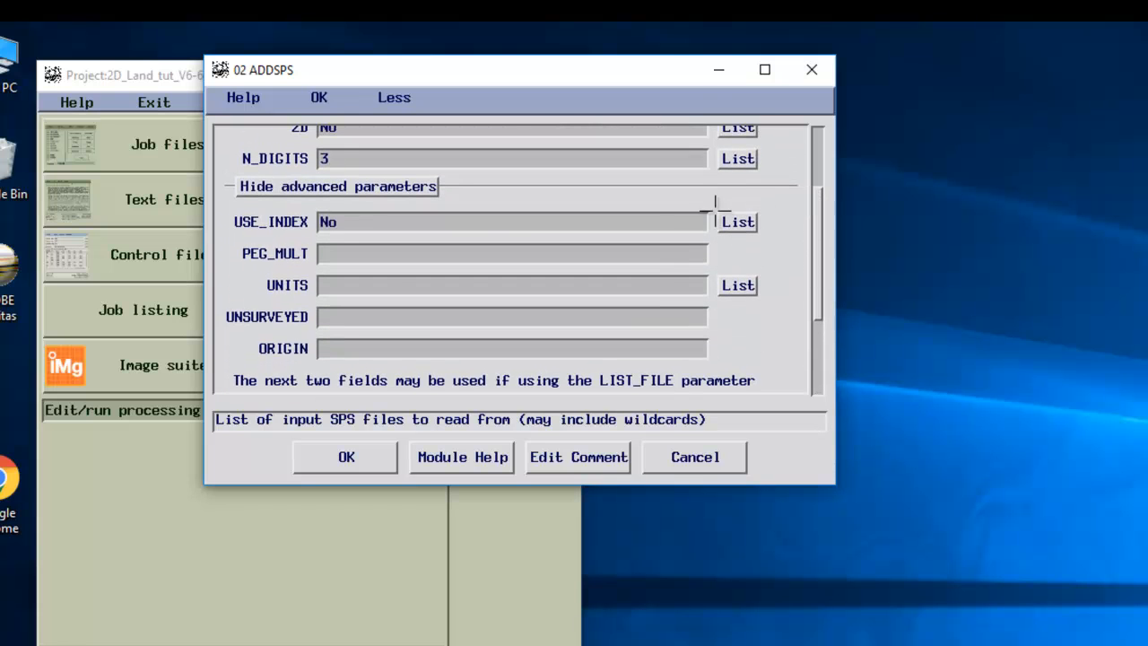
left_click(407, 252)
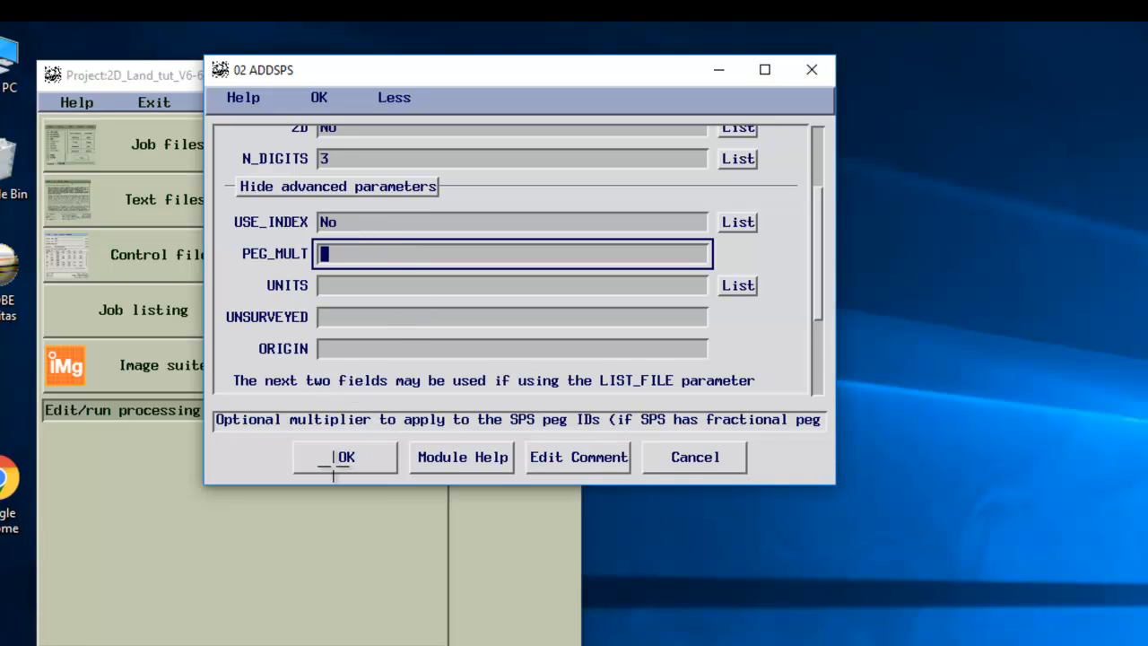
left_click(370, 457)
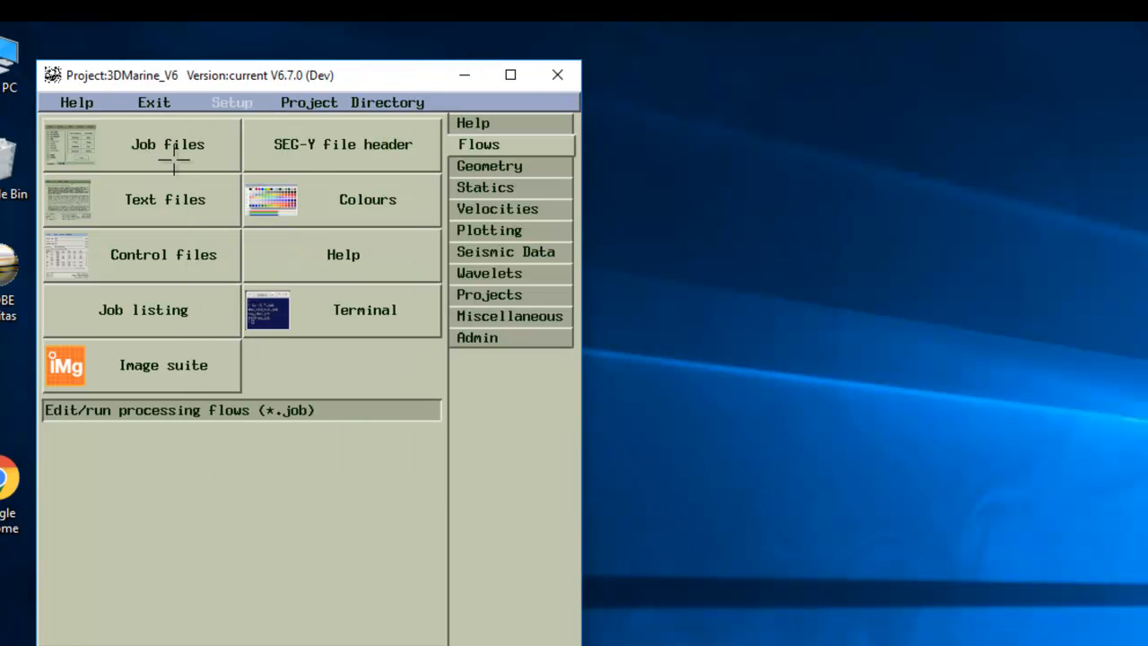
Step: Open the existing job image_k3t.job from the 3DMarine_V6 project in the Seismic Job Editor
left_click(182, 142)
left_click(364, 106)
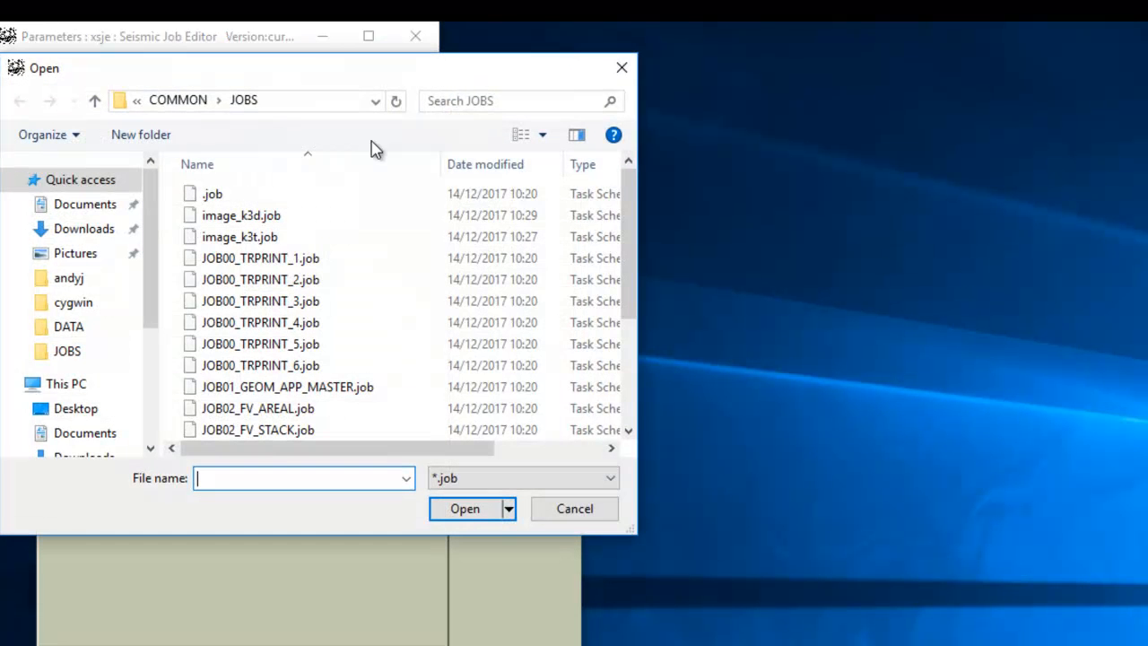
scroll(379, 282, "down", 3)
scroll(392, 320, "up", 1)
scroll(379, 317, "down", 1)
scroll(370, 287, "up", 3)
double_click(269, 237)
left_click(193, 177)
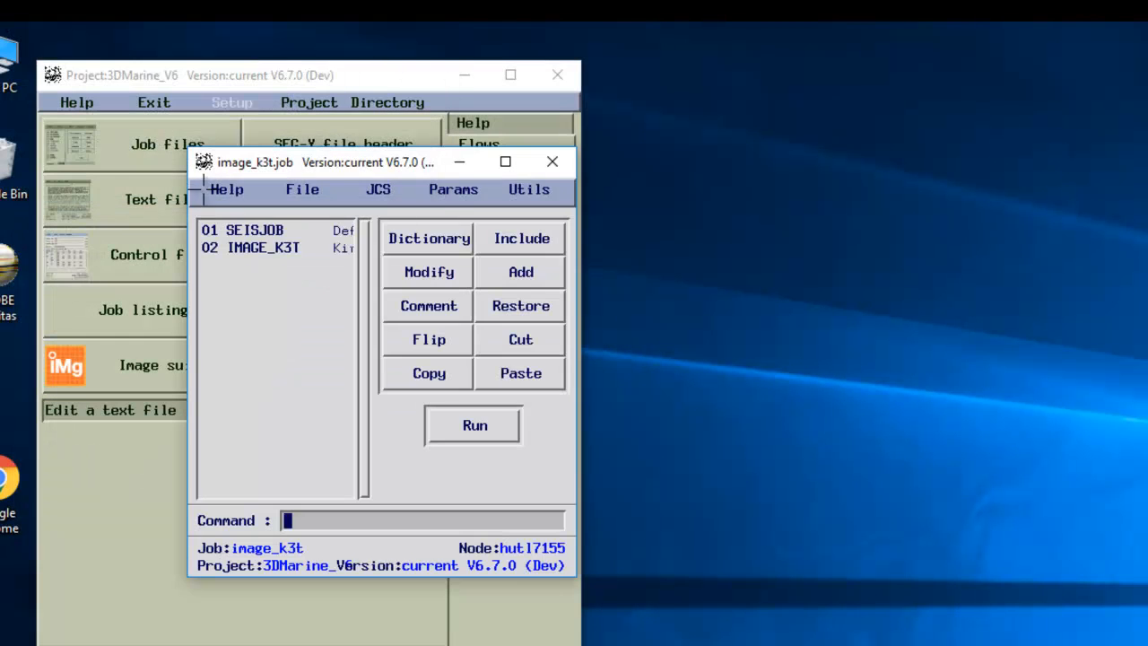
Step: Open the IMAGE_K3T module and go through its file, output range and migration parameters down to the MPI configuration
double_click(269, 248)
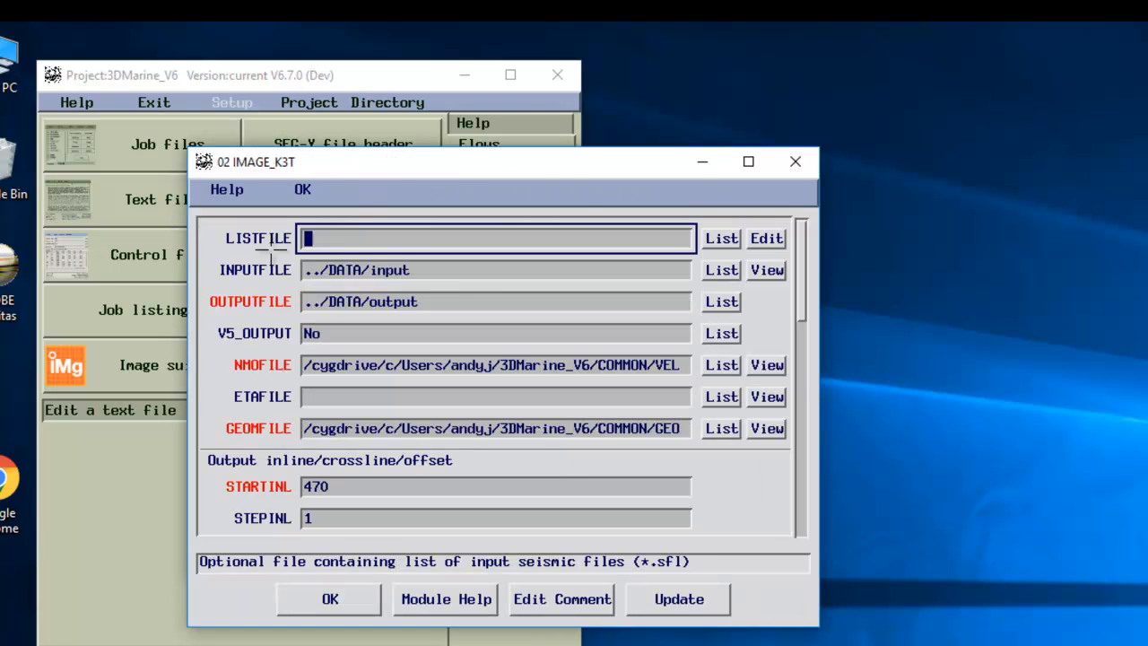
key("Tab")
key("Tab")
key("Tab")
key("Tab")
key("Tab")
key("Tab")
key("Tab")
key("Tab")
key("Tab")
key("Tab")
key("Tab")
key("Tab")
key("Tab")
key("Tab")
key("Tab")
key("Tab")
key("Tab")
key("Tab")
key("Tab")
key("Tab")
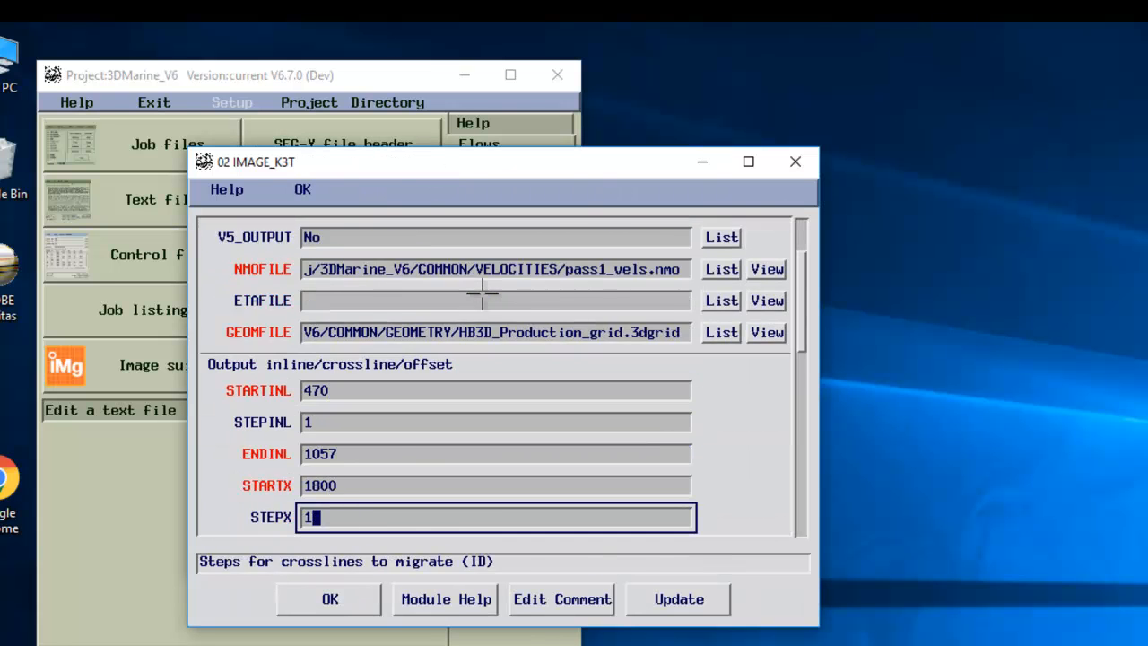
key("Tab")
key("Tab")
key("Tab")
key("Tab")
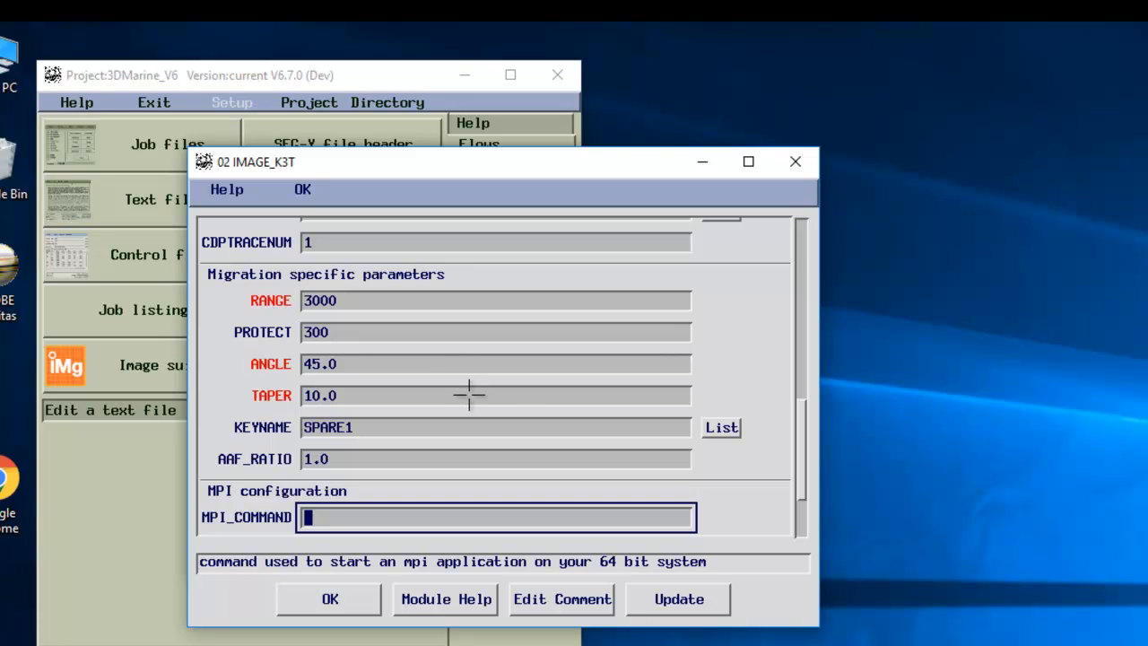
Step: Inspect the TAPER and AAF_RATIO parameters of IMAGE_K3T, accept the module's settings and close the image_k3t job
left_click(366, 395)
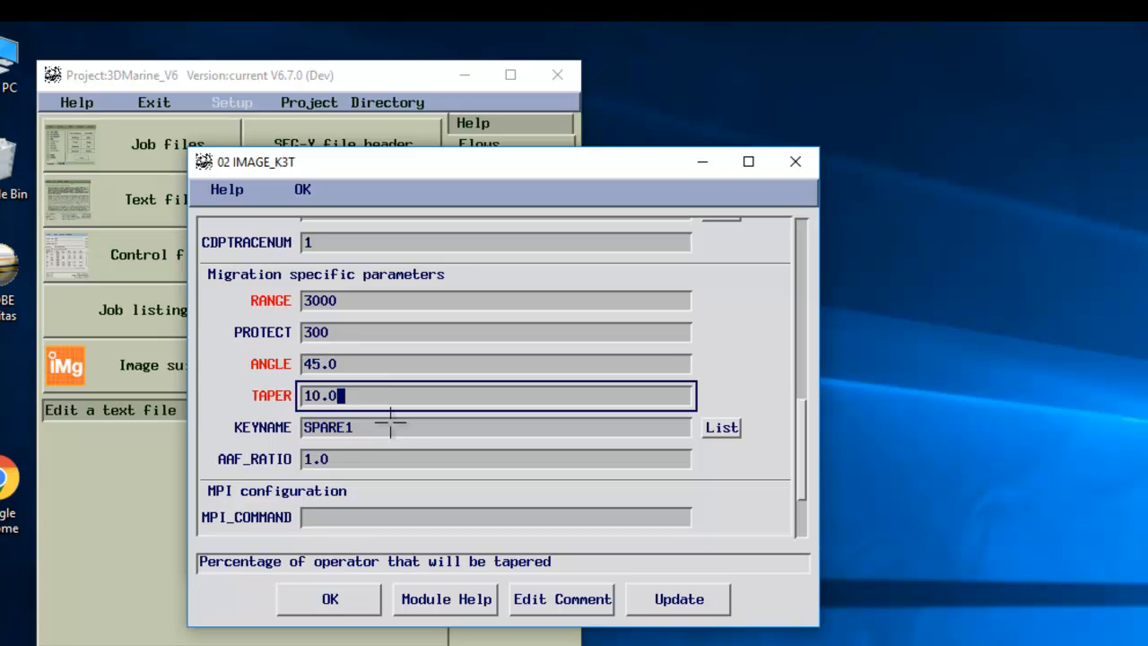
left_click(367, 460)
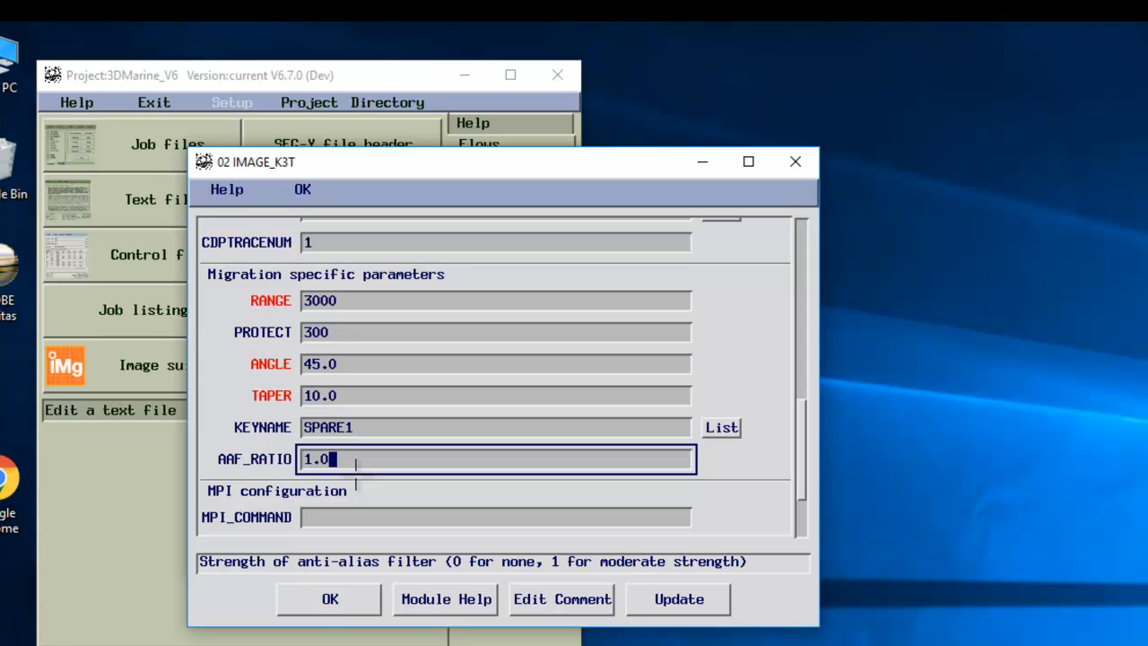
left_click(328, 599)
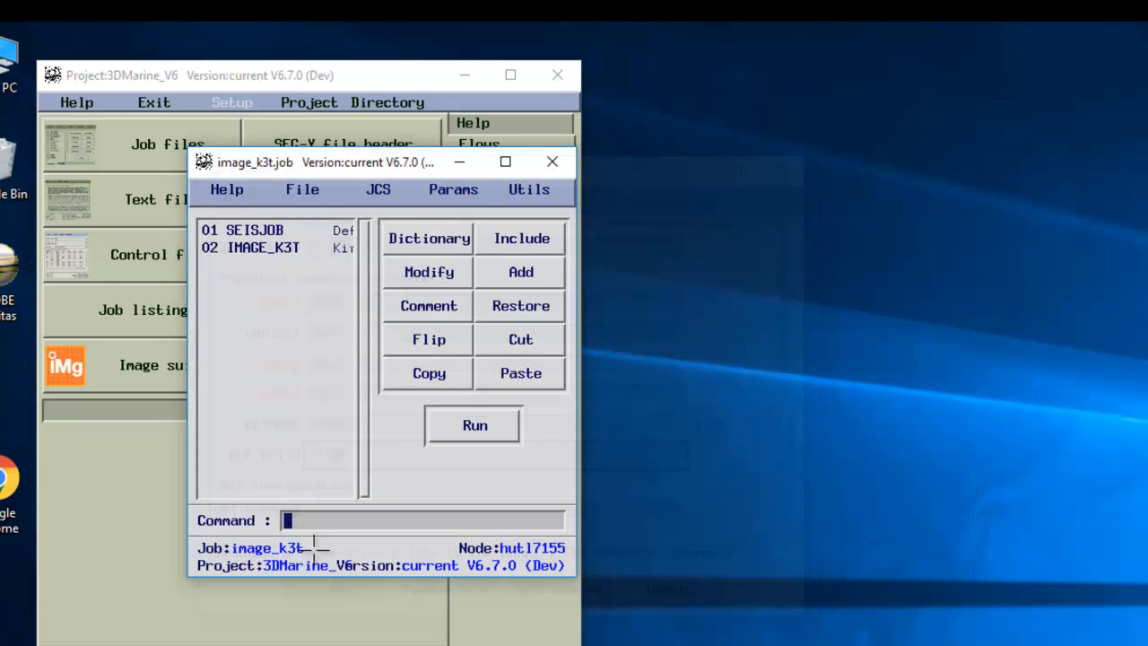
left_click(302, 191)
left_click(334, 359)
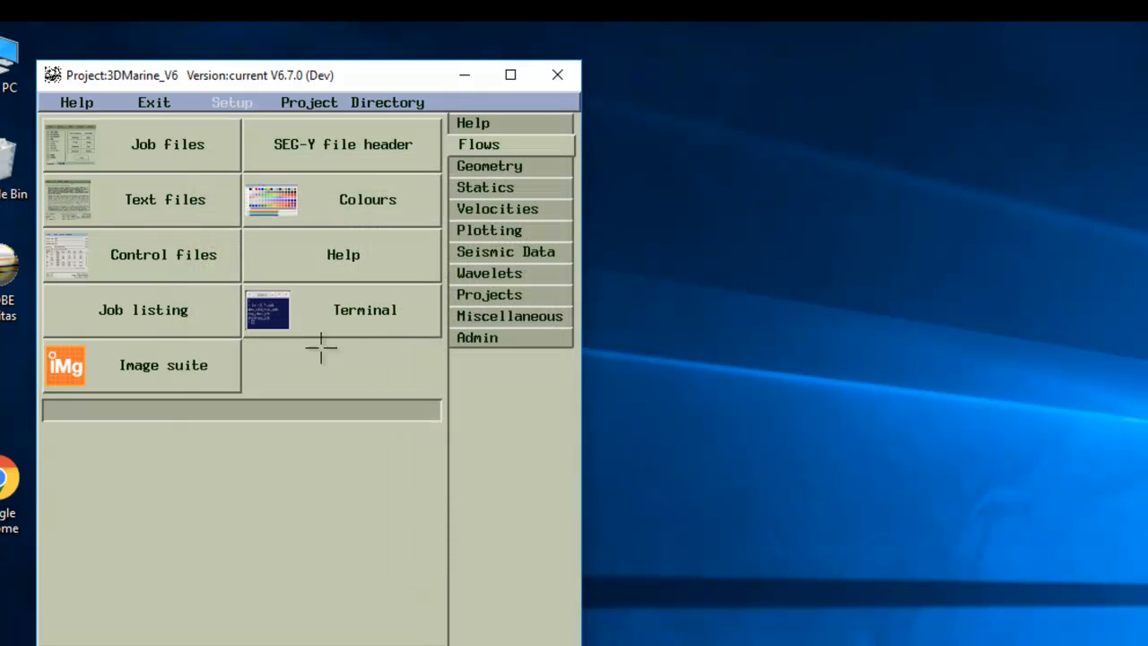
Step: Open the existing job image_k3d.job in the Seismic Job Editor
left_click(170, 153)
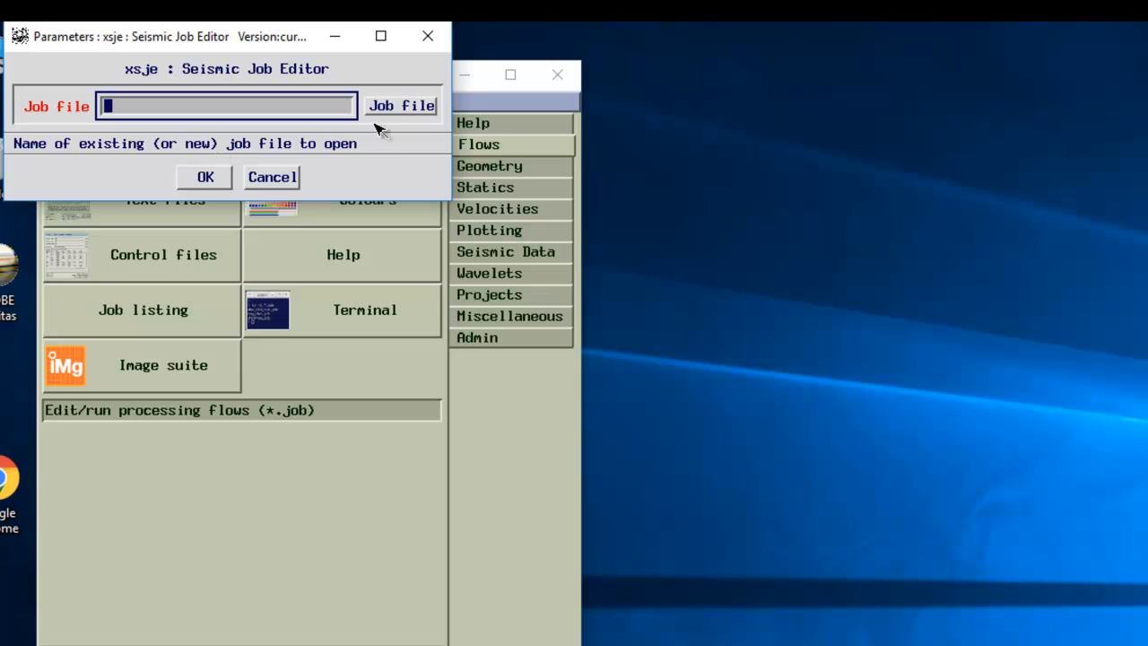
left_click(397, 107)
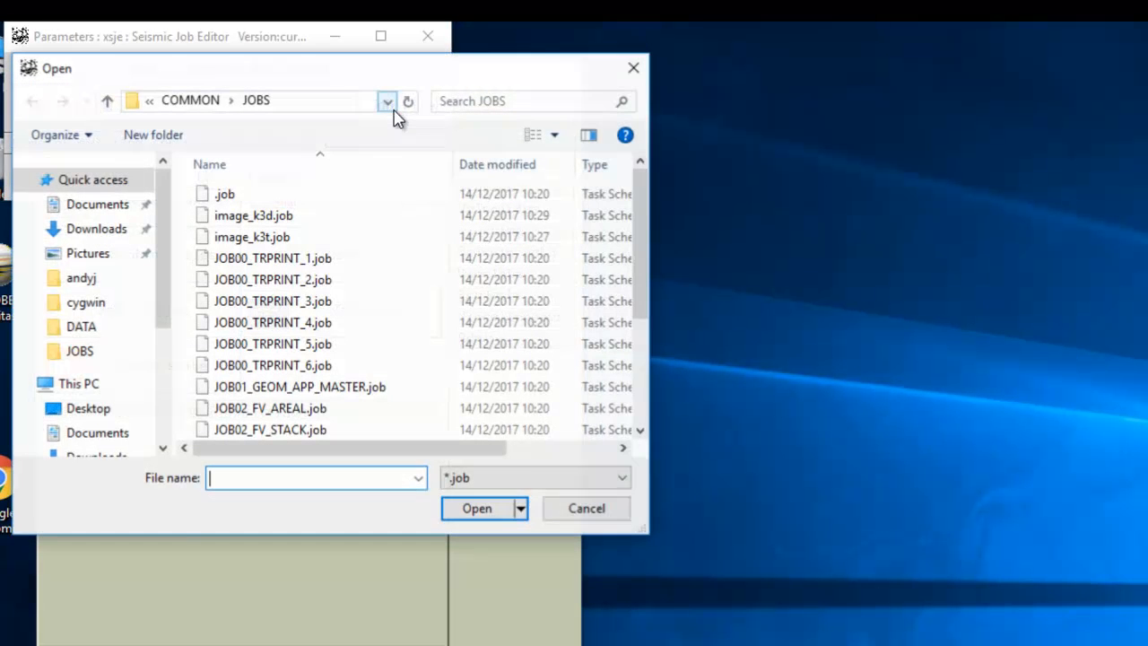
double_click(284, 217)
left_click(206, 176)
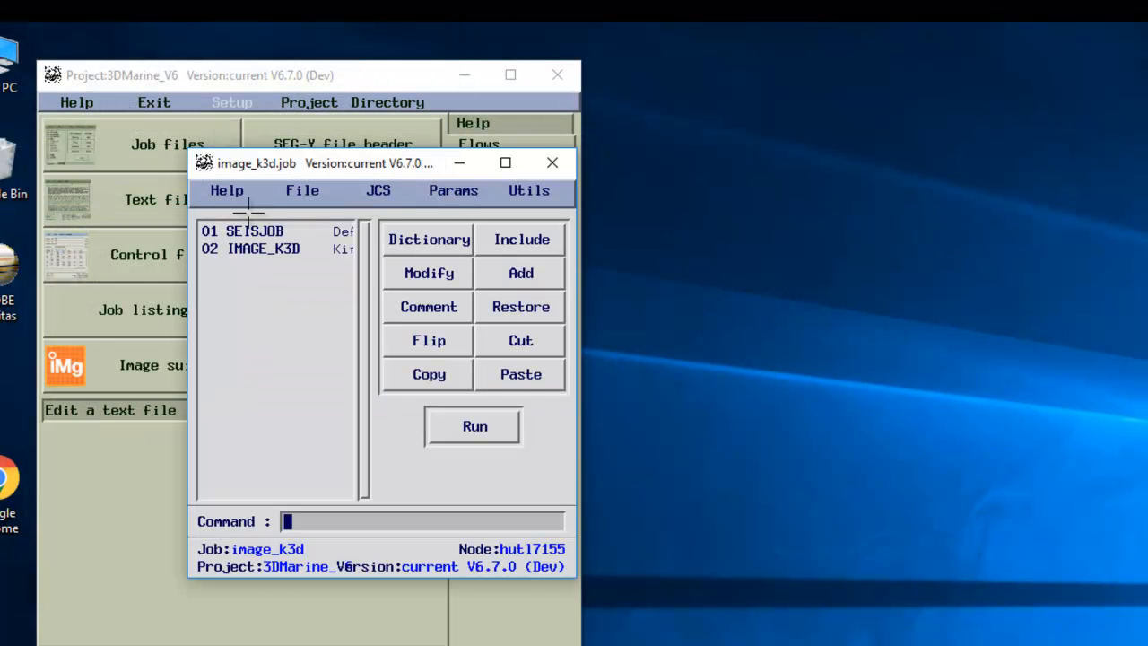
Step: Open the IMAGE_K3D module and examine its input, output and velocity file parameters and the available OUT_FORMAT choices
double_click(271, 249)
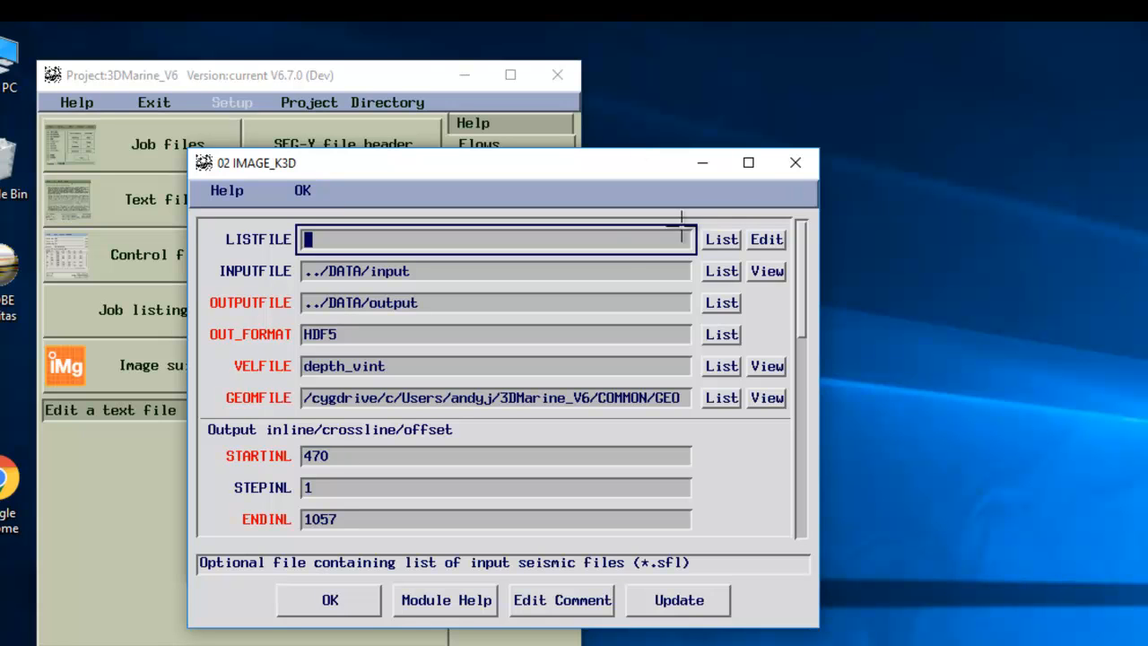
left_click(605, 269)
key("Tab")
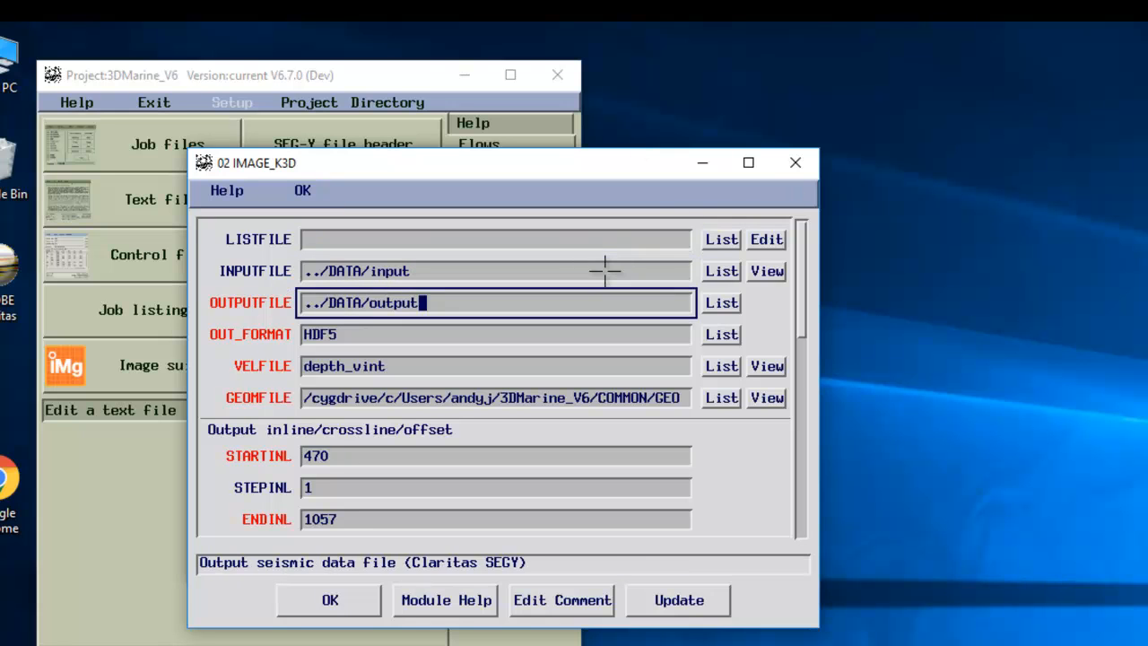
key("Tab")
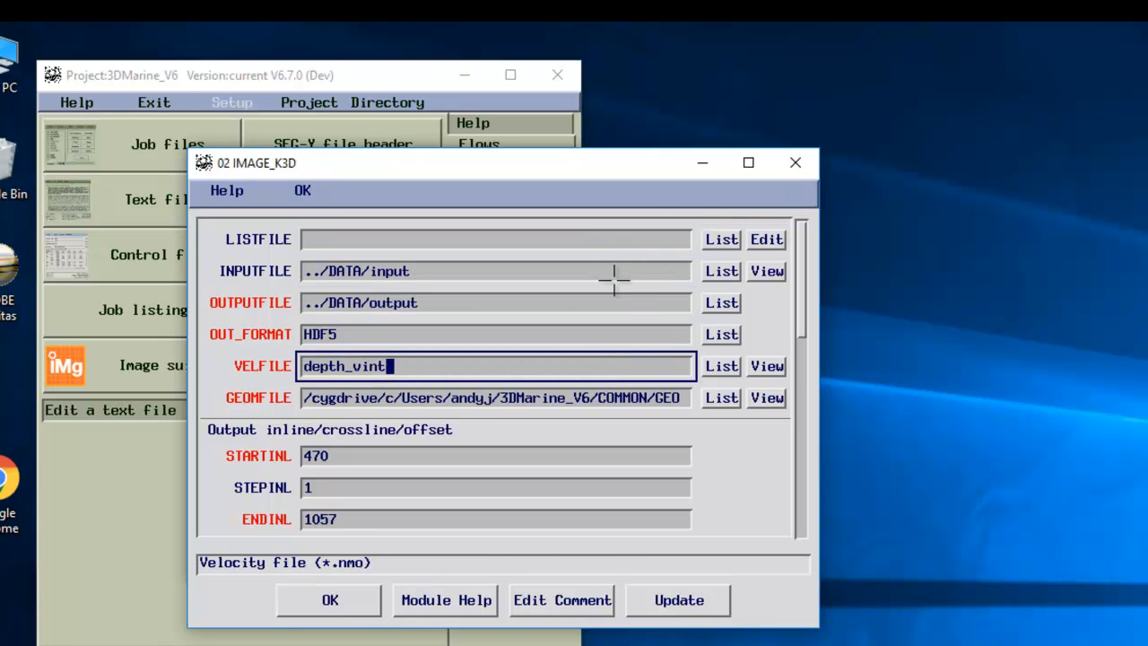
left_click(525, 332)
left_click(722, 333)
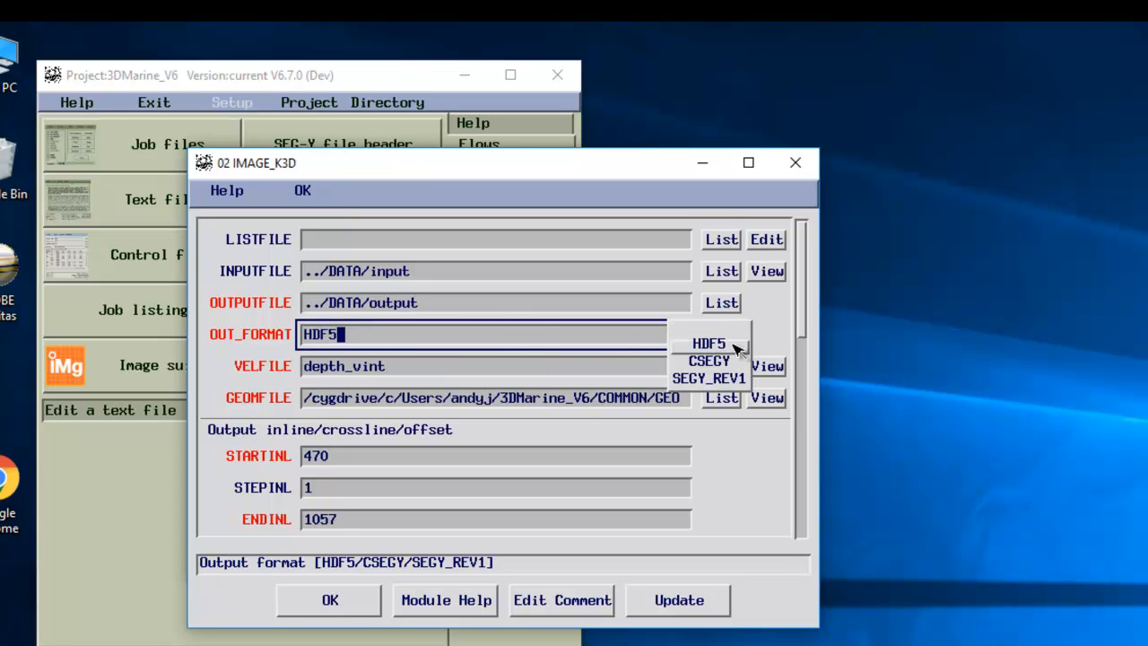
left_click(781, 330)
Step: Examine IMAGE_K3D's velocity and geometry file parameters and its output inline, crossline and offset range parameters
left_click_drag(800, 322, 800, 359)
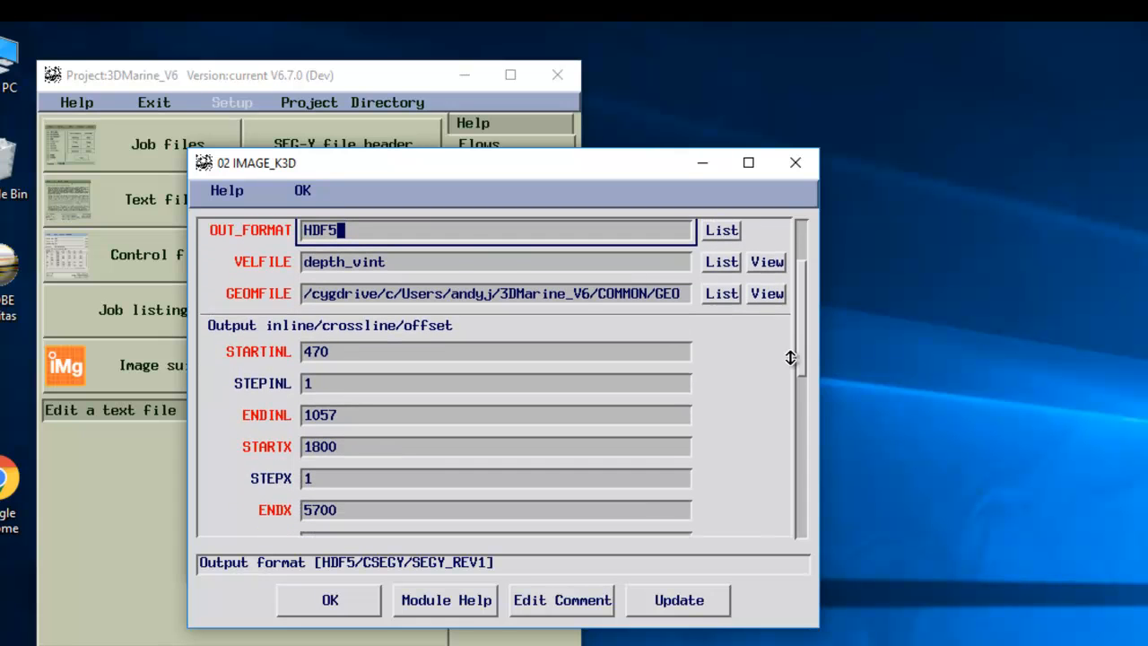
left_click(470, 260)
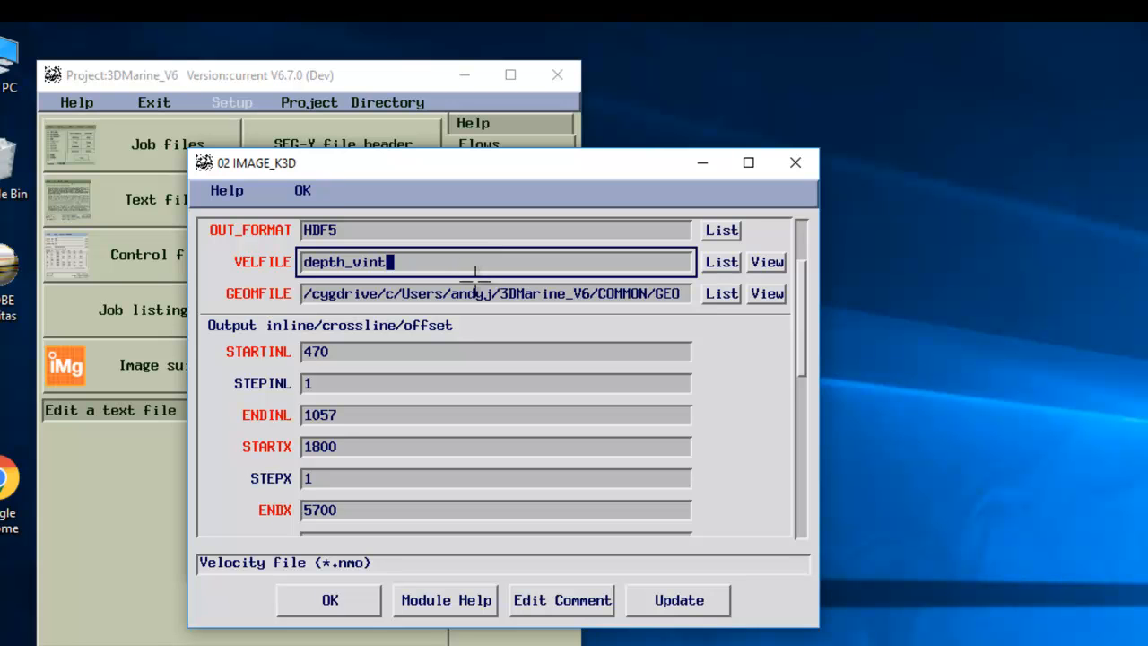
left_click(471, 293)
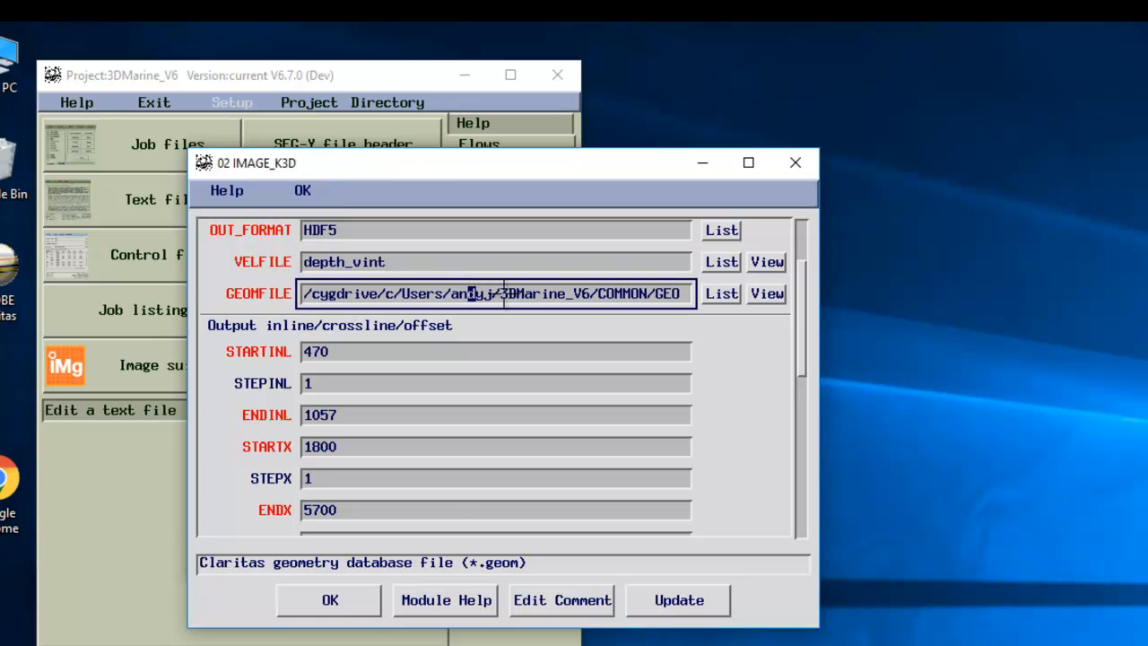
left_click(436, 354)
left_click(434, 383)
key("Tab")
key("Tab")
key("Tab")
key("Tab")
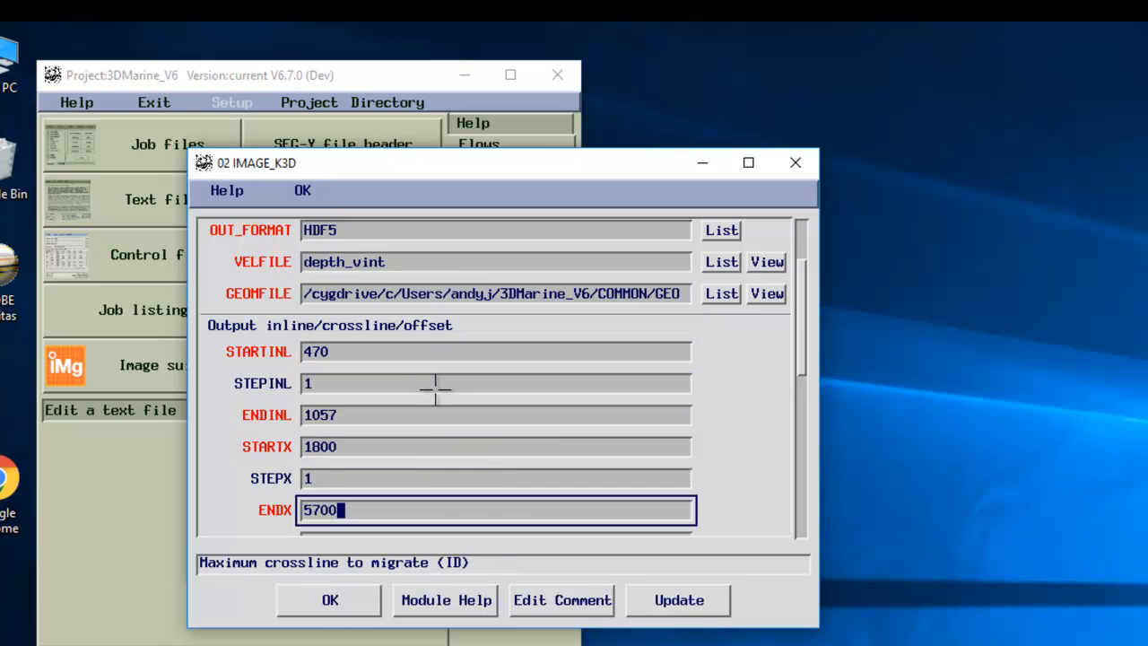
key("Tab")
key("Tab")
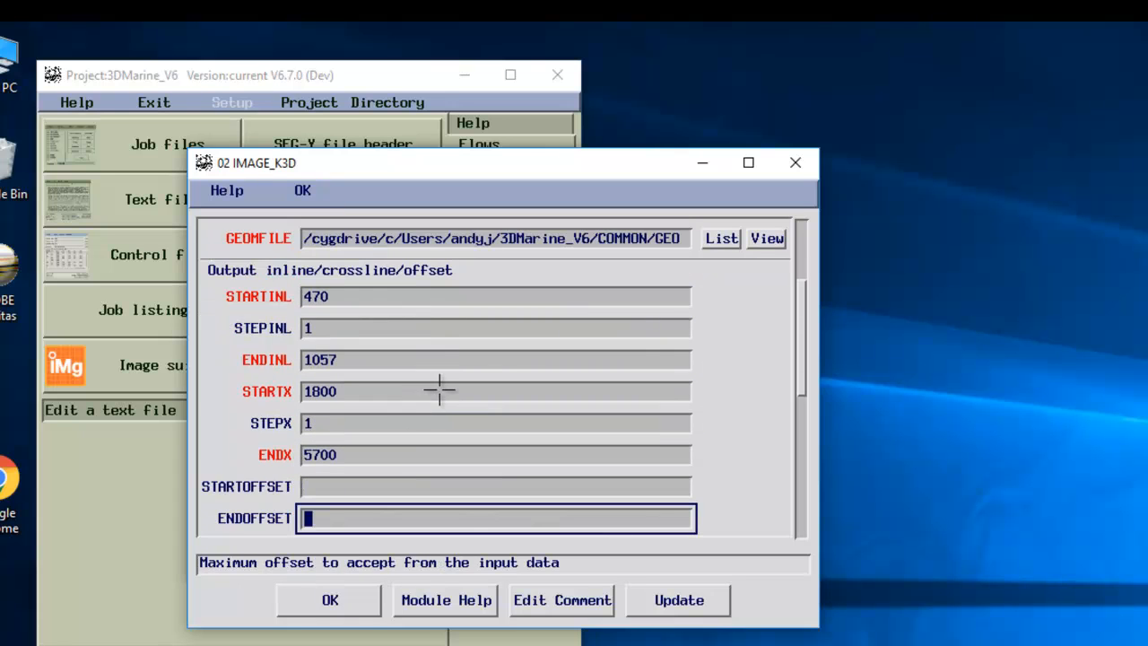
Step: Examine the migration-specific parameters of IMAGE_K3D, including MAXDEPTH, DEPTHSTEP and RESOLUTION
key("Tab")
key("Tab")
key("Tab")
key("Tab")
key("Tab")
key("Tab")
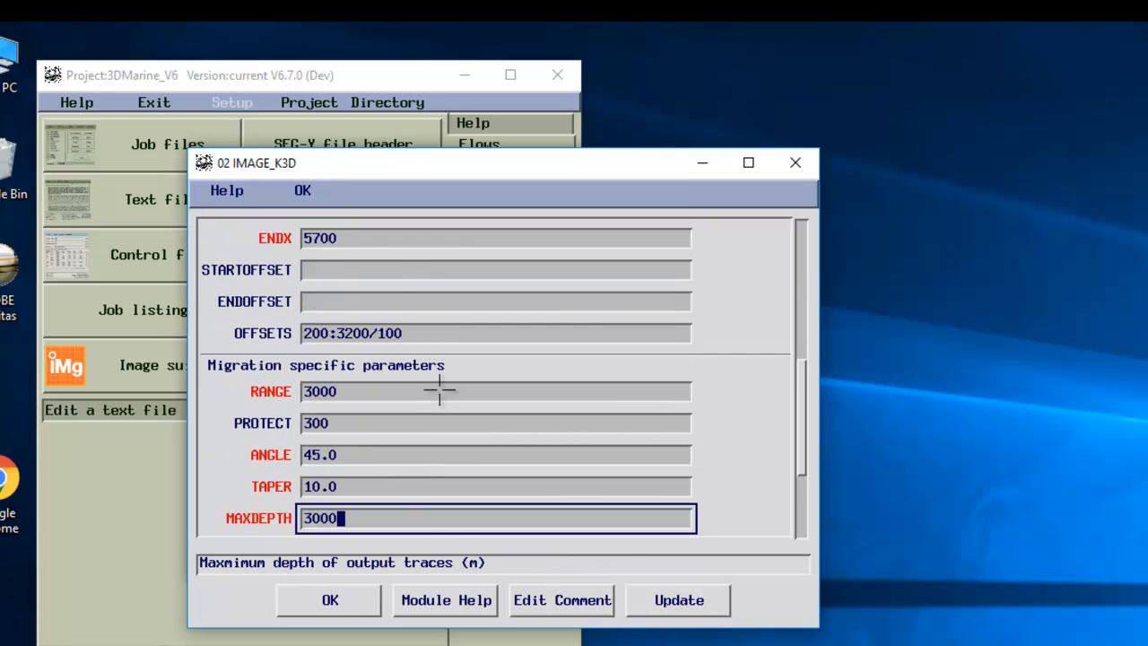
key("Tab")
key("Tab")
key("Tab")
key("Tab")
key("shift+Tab")
left_click(445, 387)
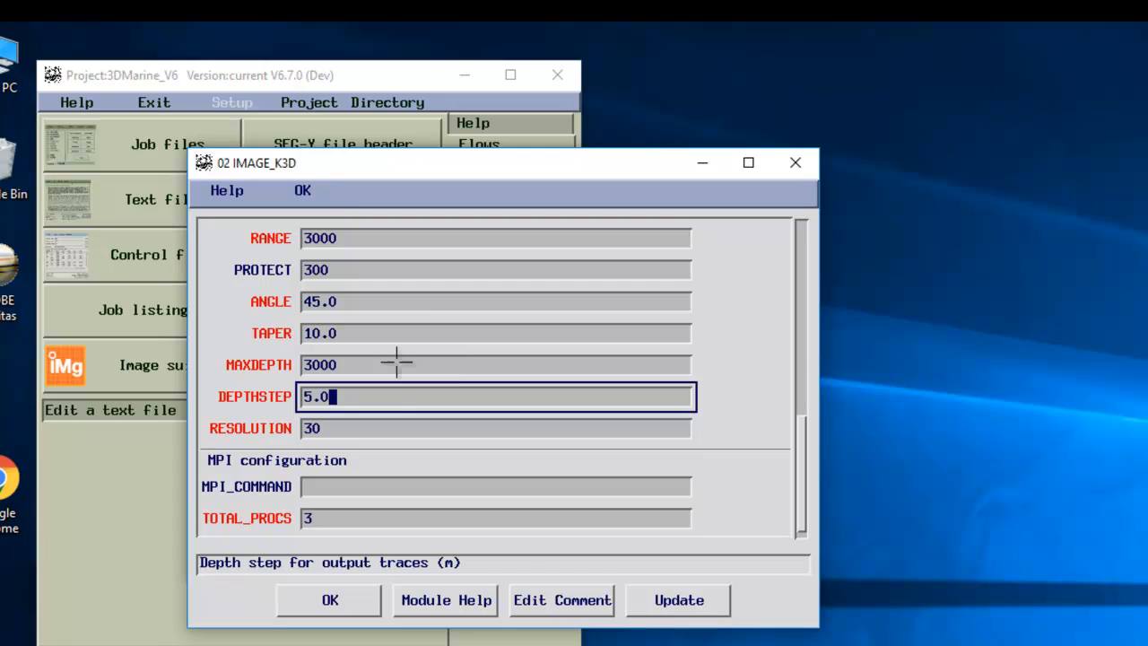
left_click(370, 430)
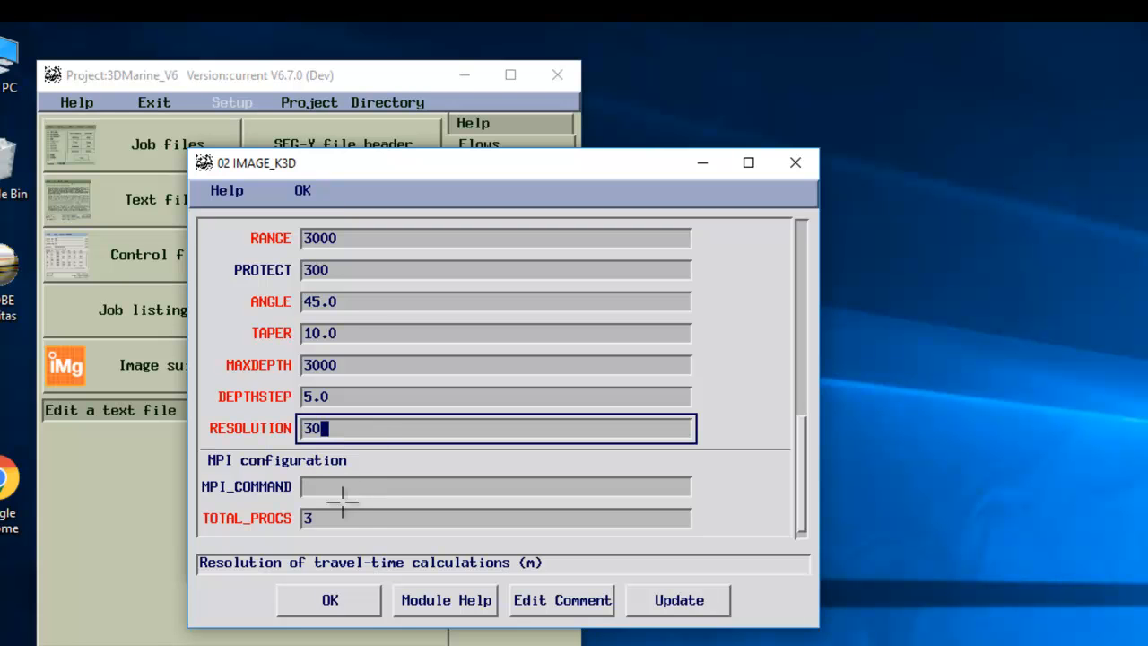
Step: Review the IMAGE_K3D output format choices, close the module's parameters and quit the image_k3d job, discarding changes
key("Up")
key("Up")
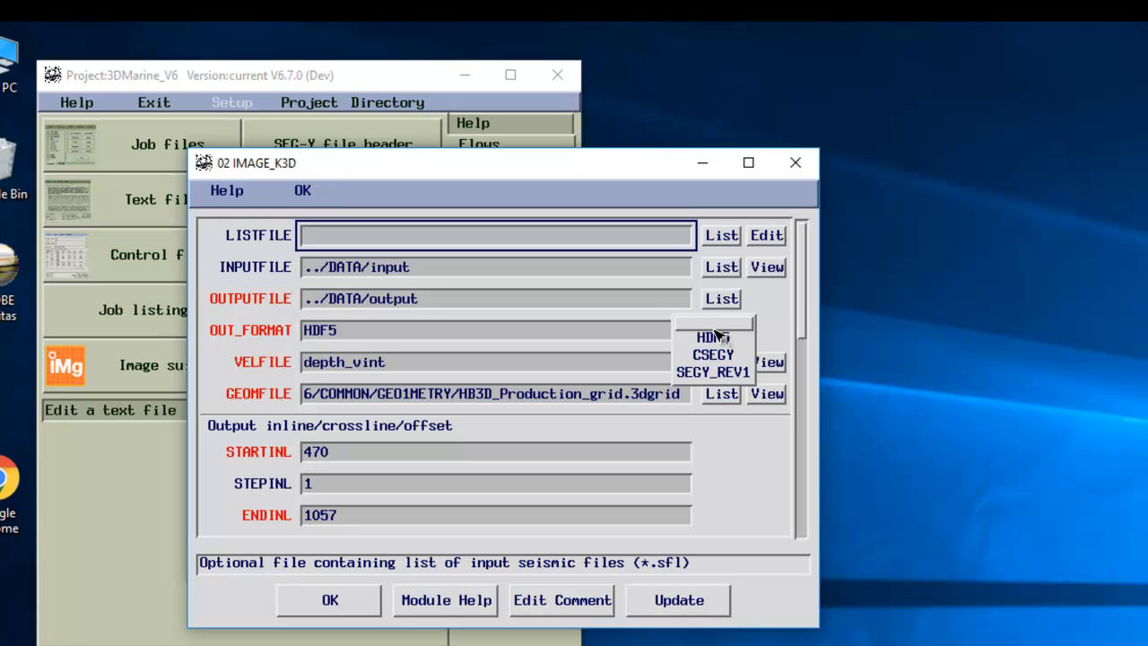
left_click(757, 471)
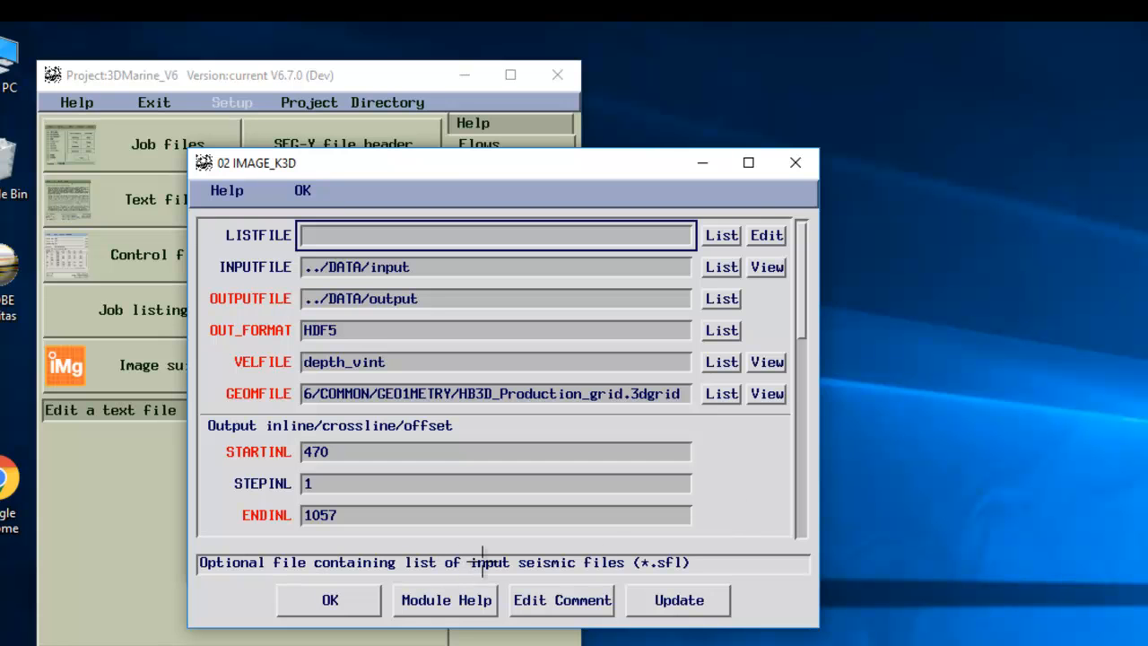
left_click(330, 599)
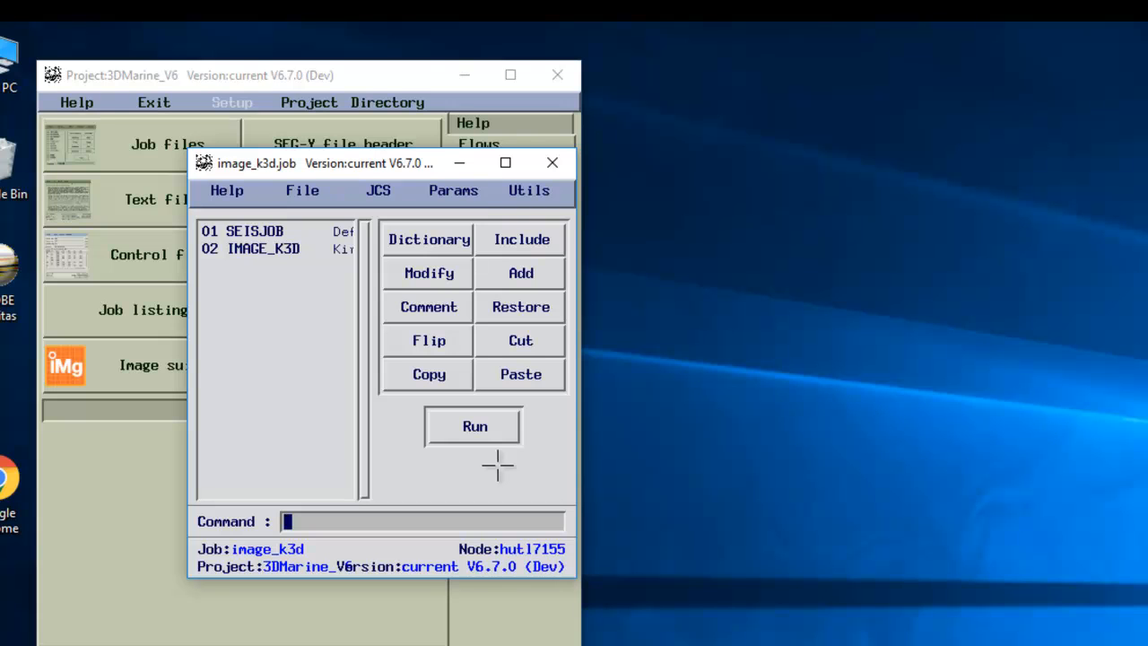
left_click_drag(363, 157, 820, 192)
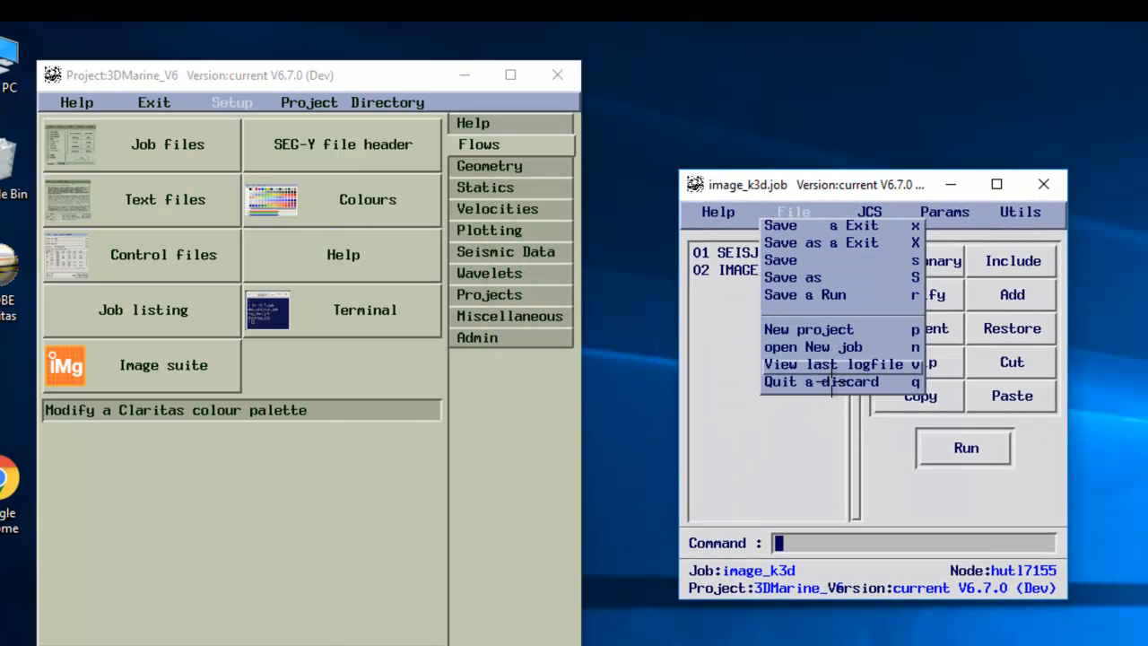
left_click(818, 381)
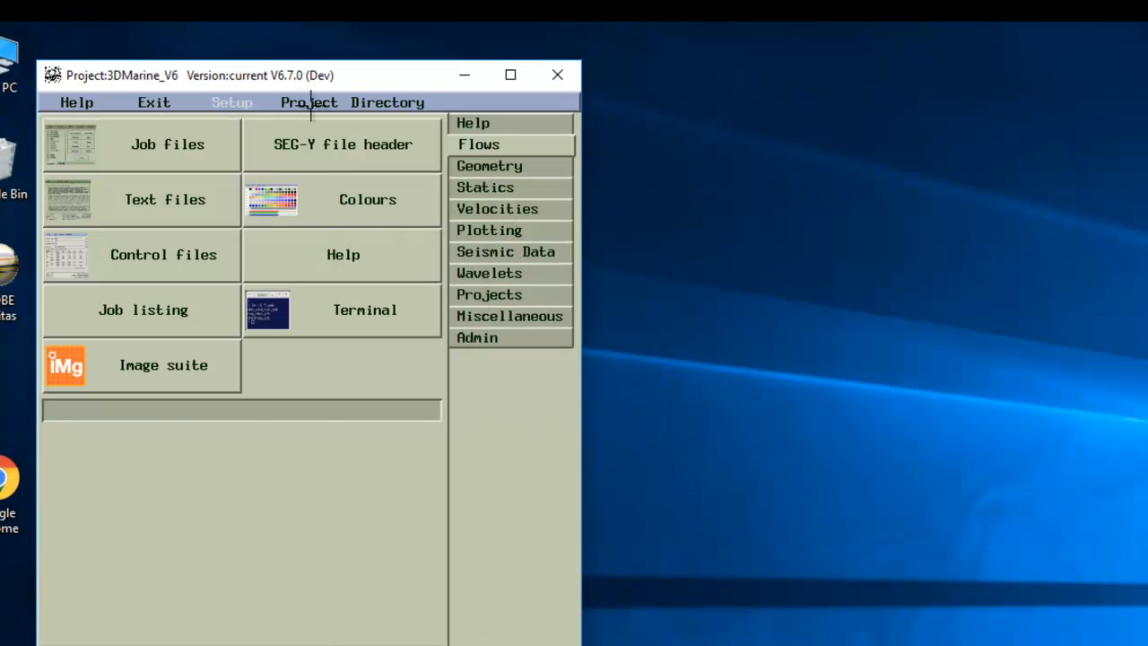
Step: Switch to the WAVELET_TUTORIAL project and start a wavelet processing session named TEST2
left_click(302, 101)
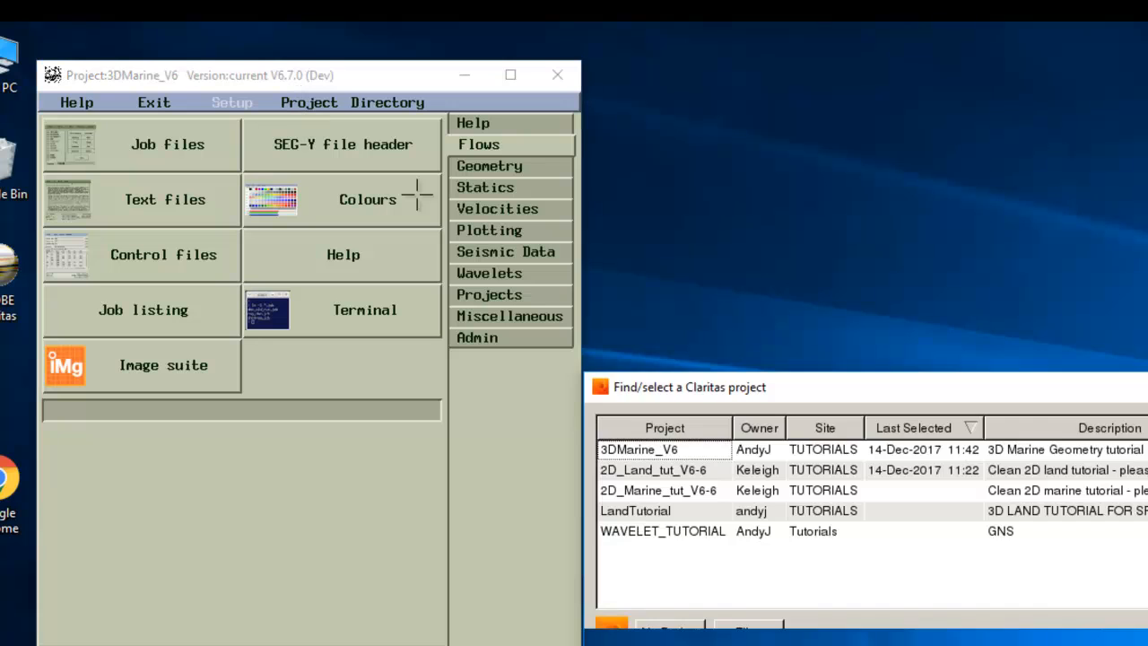
double_click(690, 534)
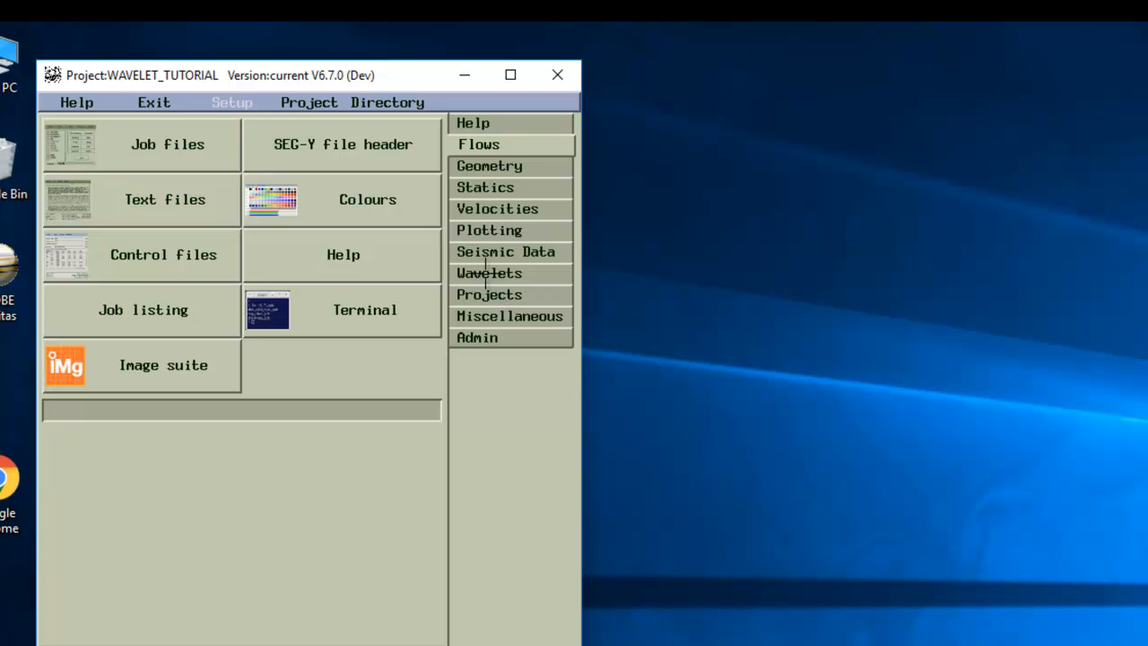
left_click(485, 273)
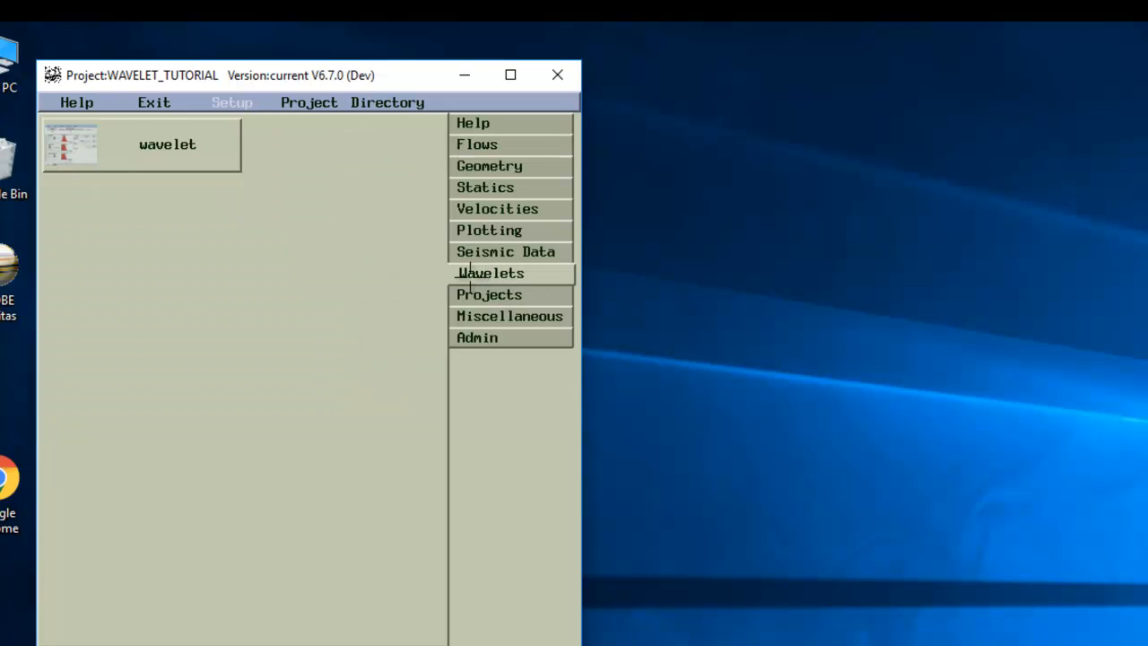
left_click(149, 144)
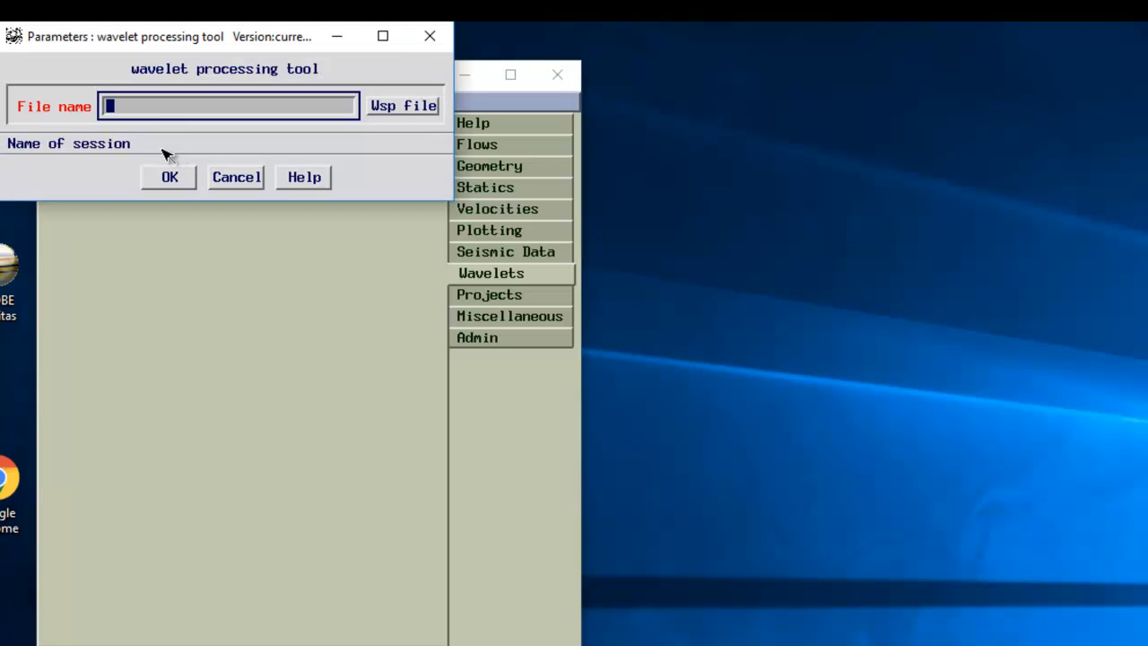
type("TEST2")
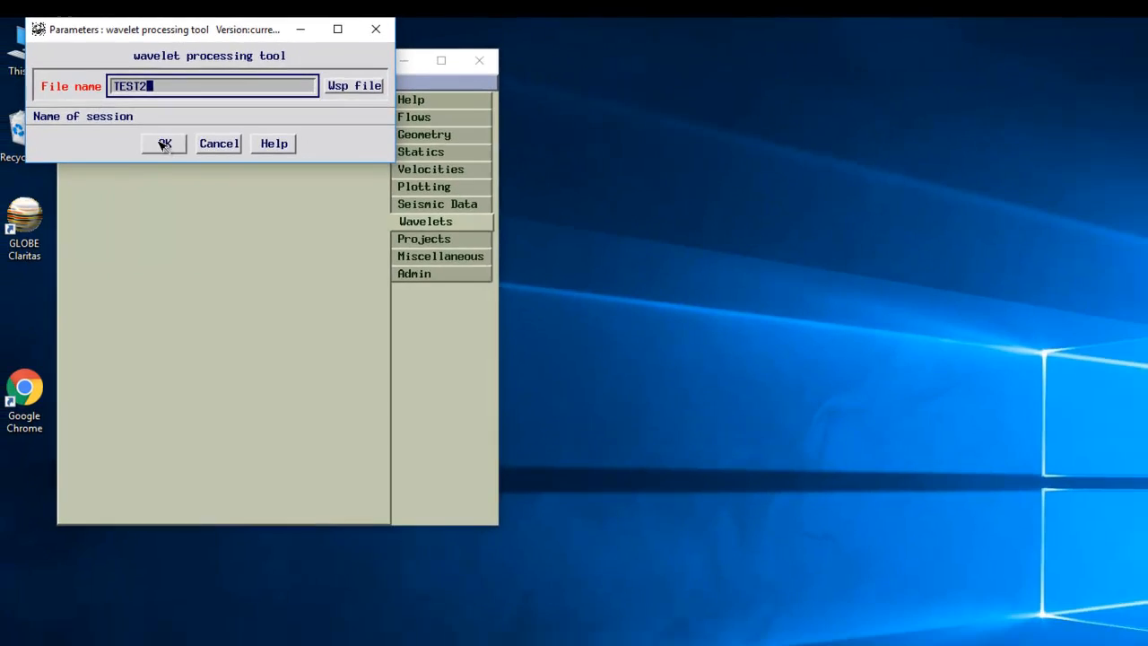
left_click(169, 176)
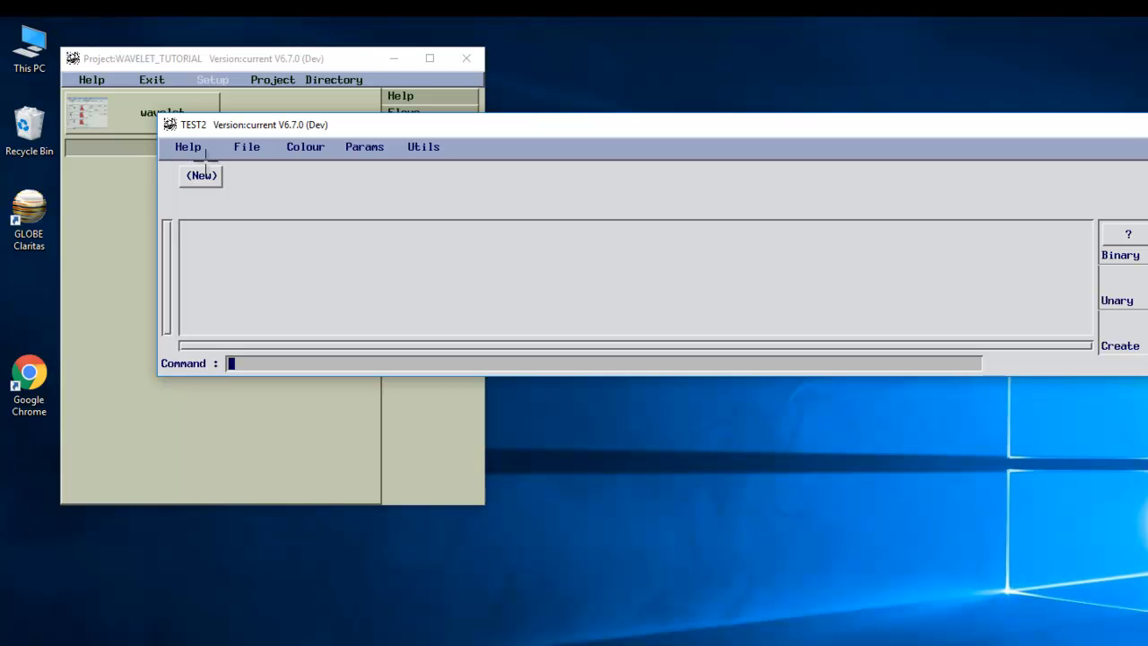
Step: Start a new wavelet and choose MGC_4140cuin_3str_6m_SEAL_out_200Hz_signature.txt from the WAVELET folder as its input file
left_click(208, 175)
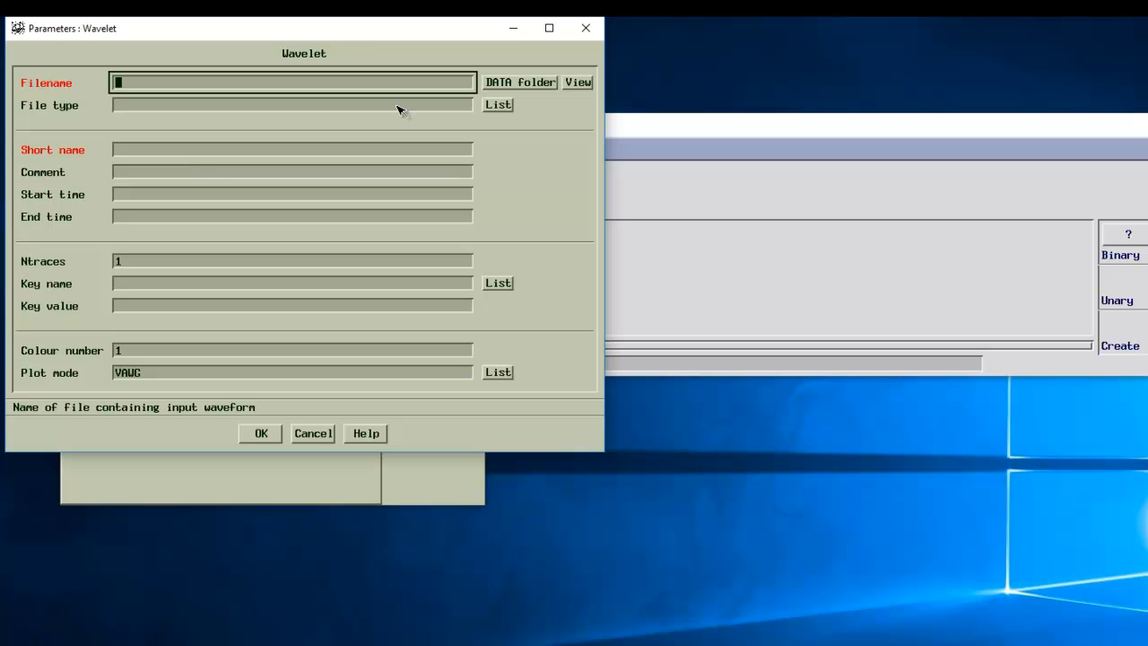
left_click(505, 84)
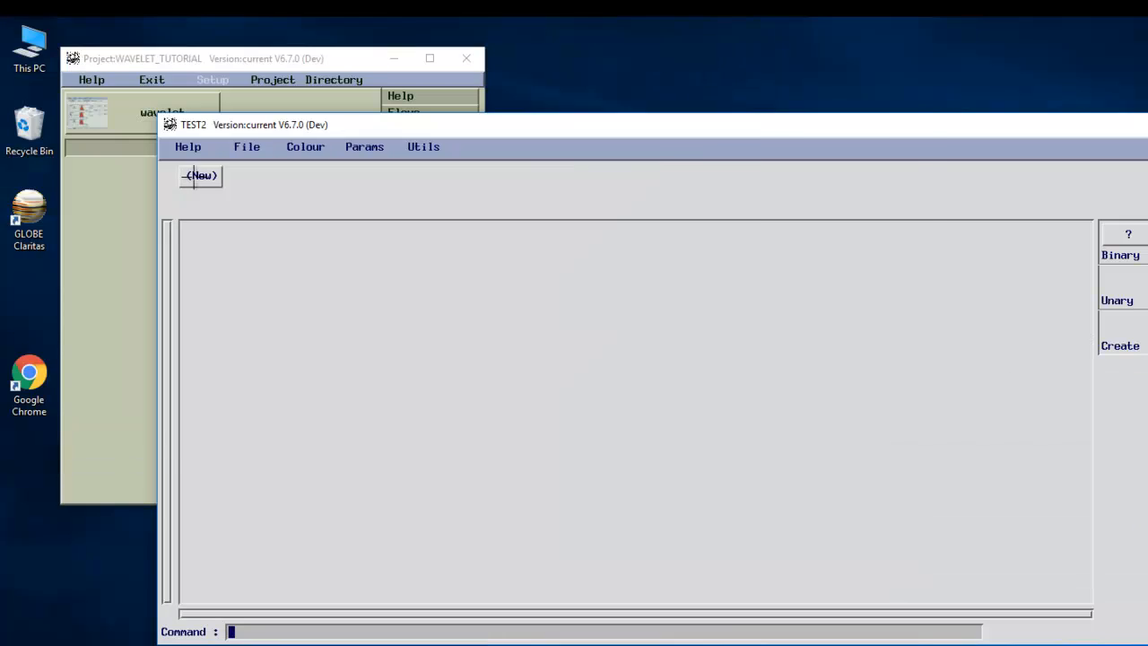
left_click(198, 174)
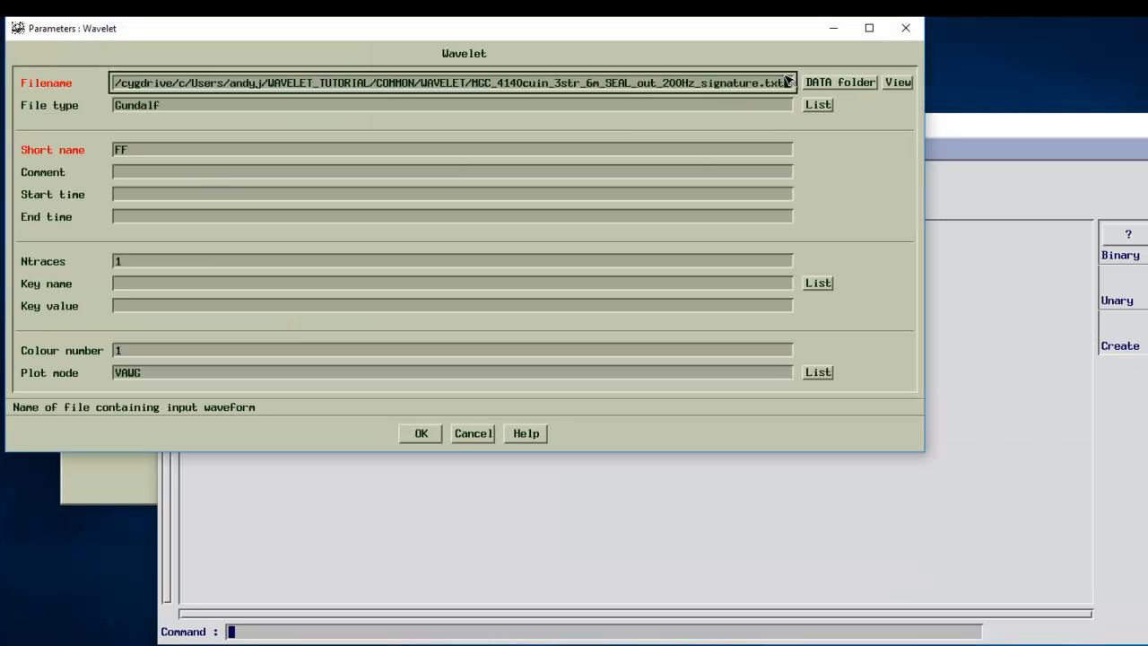
left_click(822, 89)
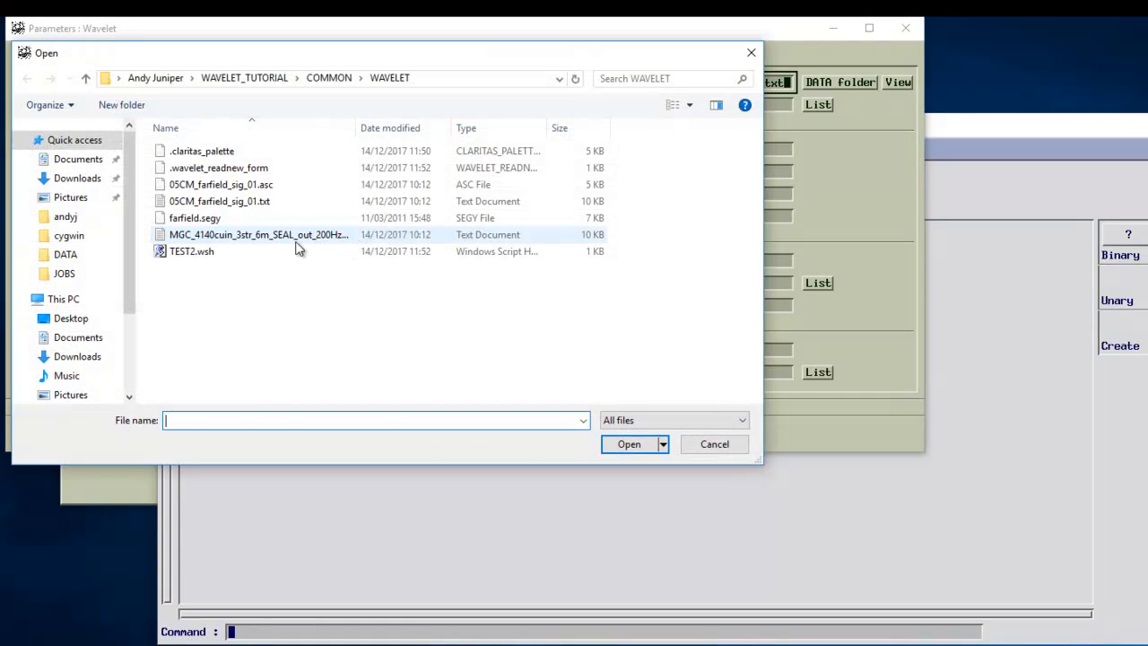
double_click(296, 239)
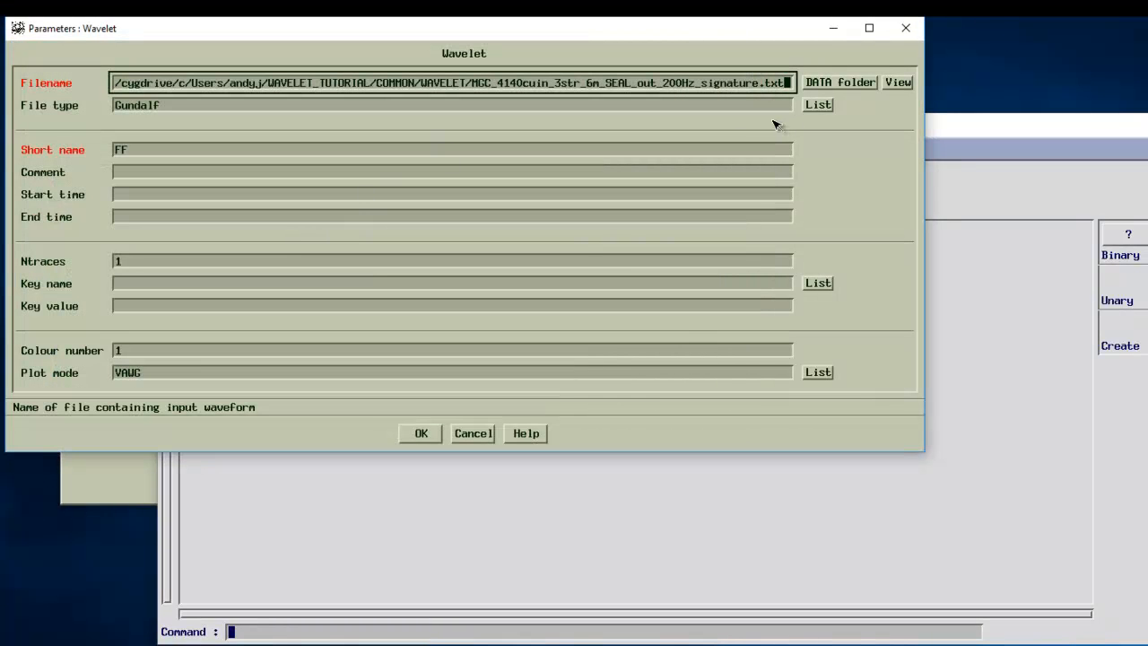
Step: Set the new wavelet's file type to Nucleus and load the signature into the session
left_click(818, 105)
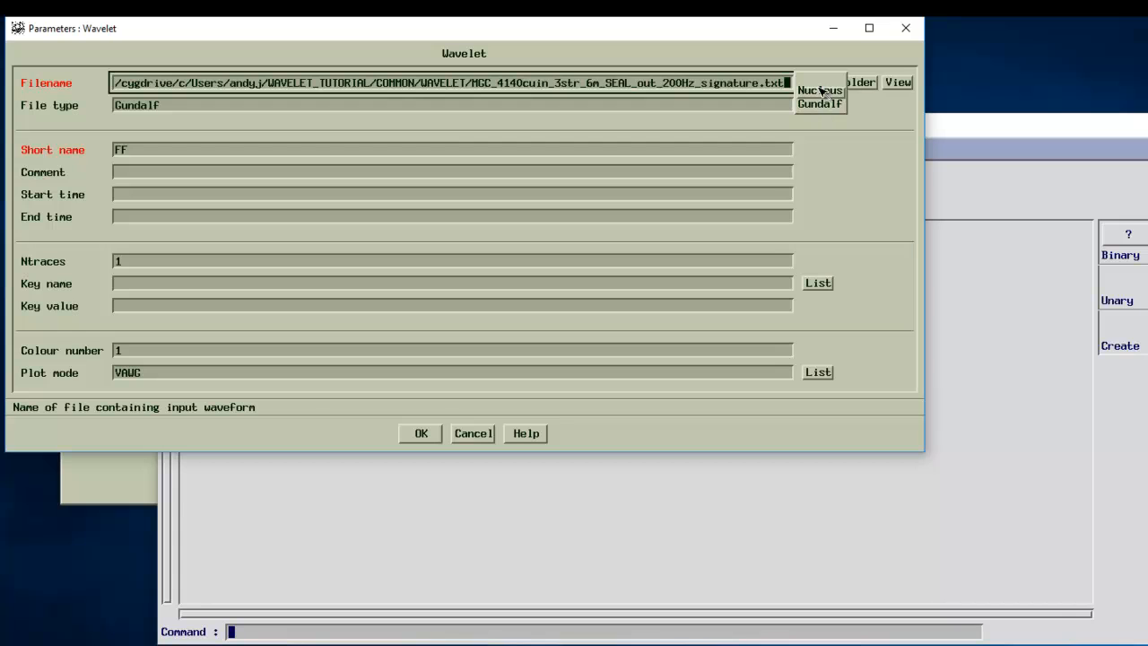
left_click(819, 90)
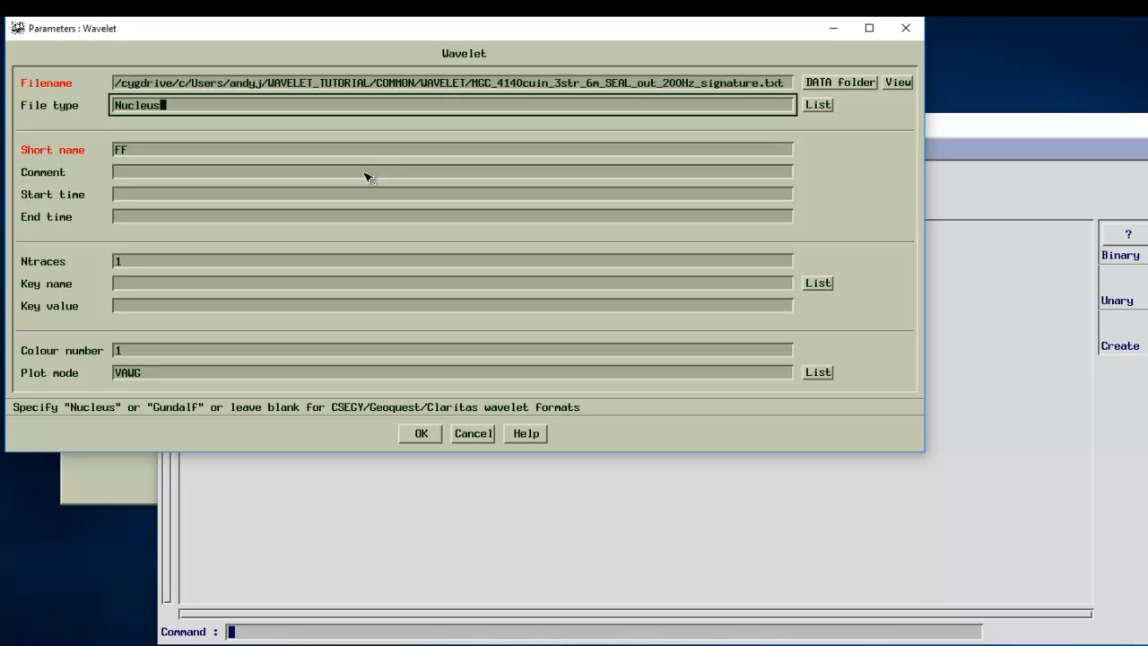
left_click(819, 105)
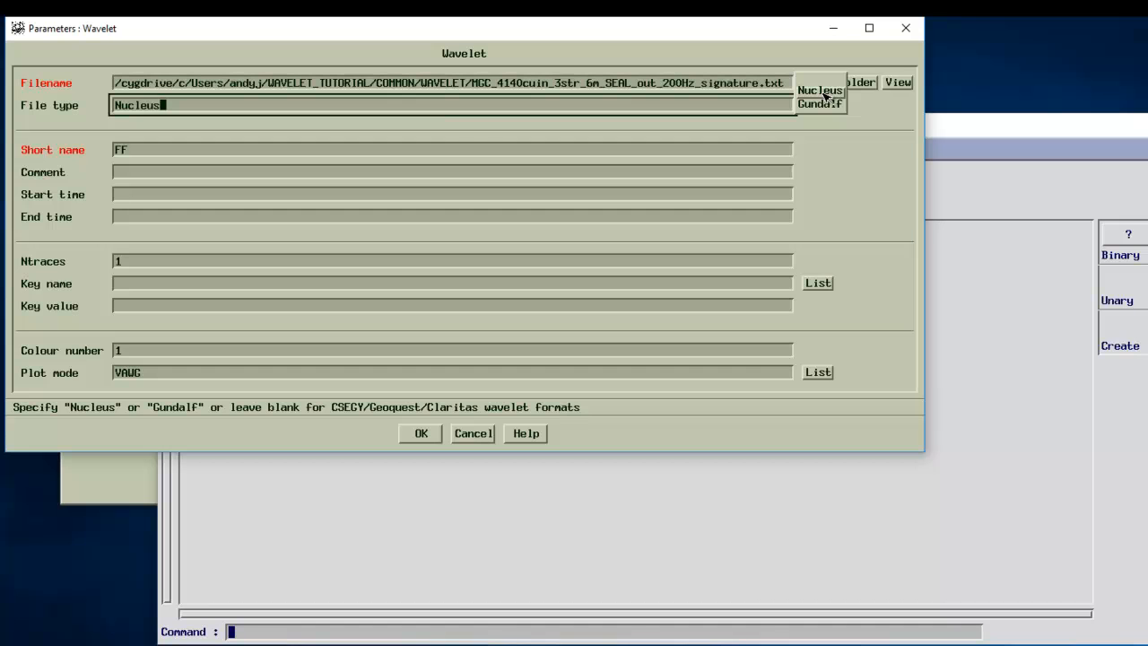
left_click(822, 91)
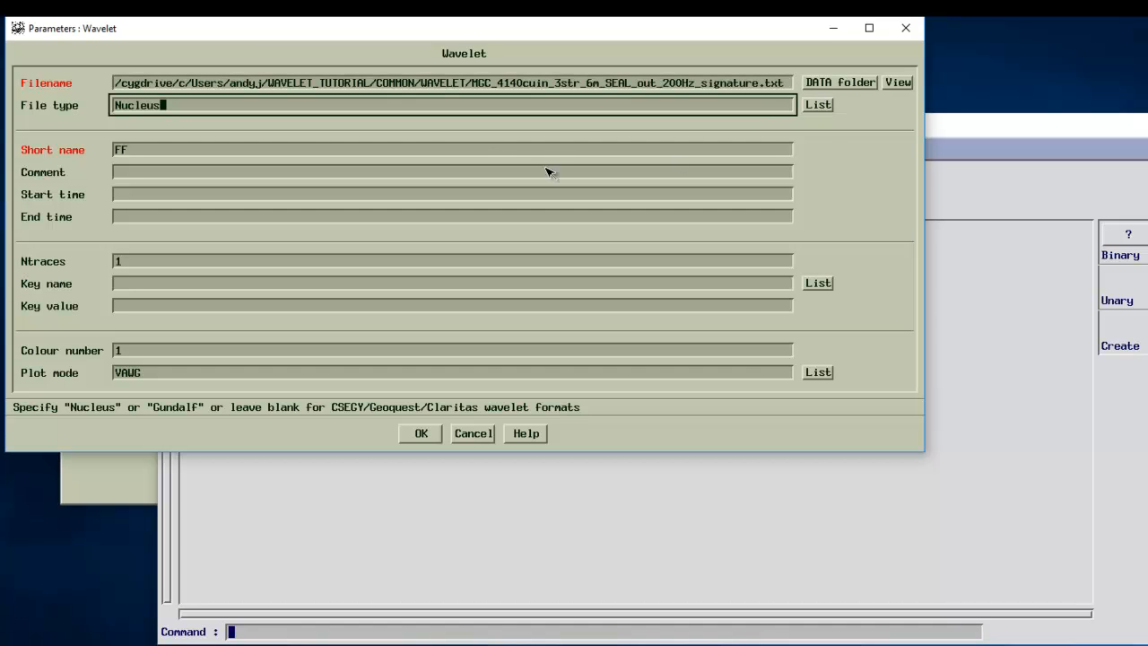
left_click(419, 433)
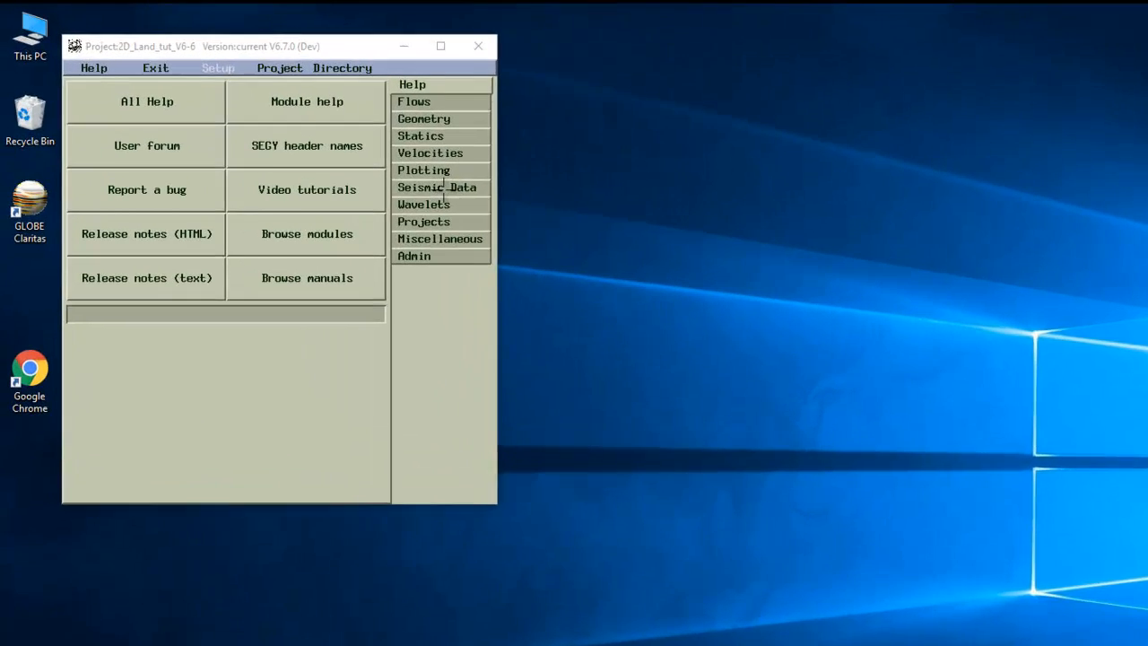
Step: View the file listing of pc96-08_geom.shots in the 2D_Land_tut_V6-6 project and examine its processing history and trace header ranges
left_click(320, 147)
left_click(220, 203)
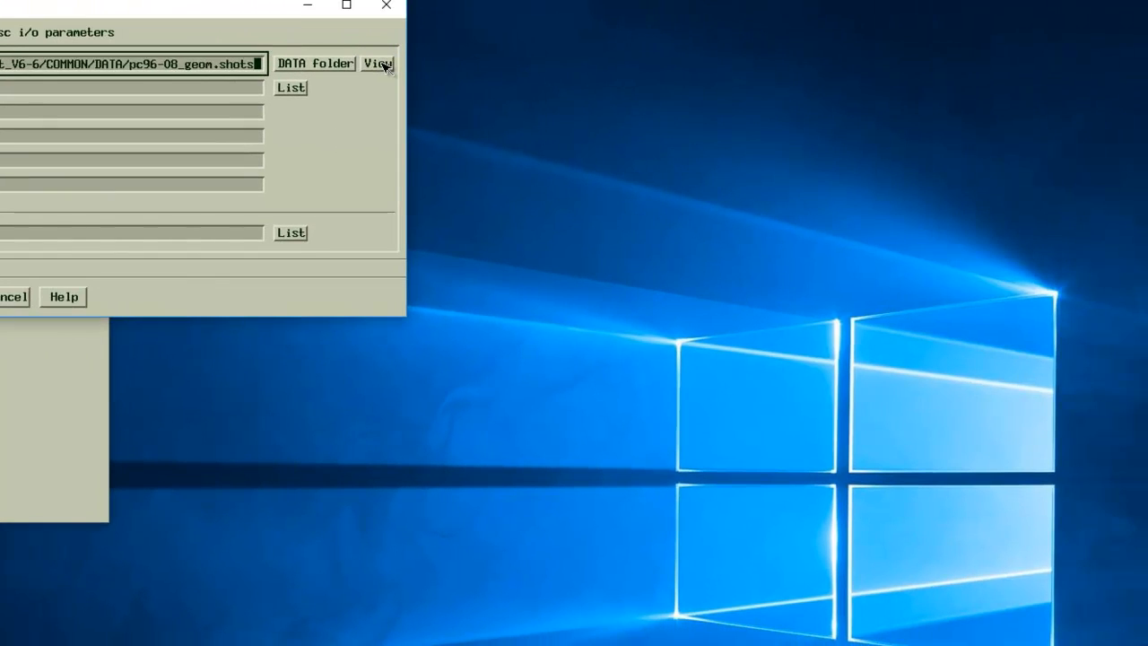
left_click(377, 64)
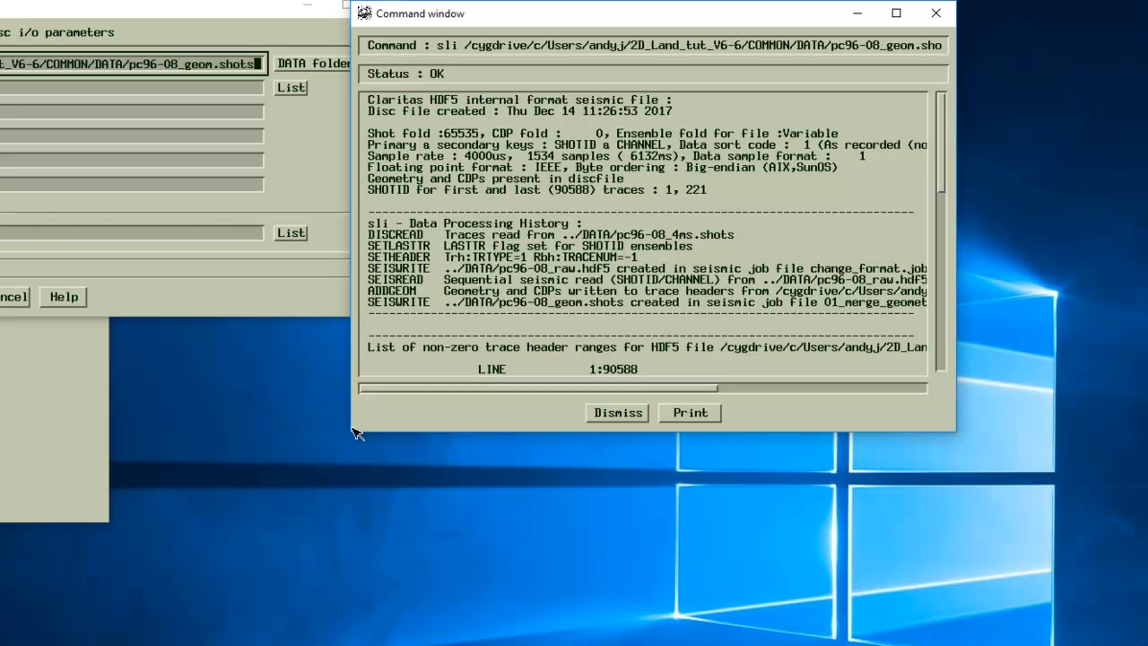
left_click_drag(352, 432, 158, 639)
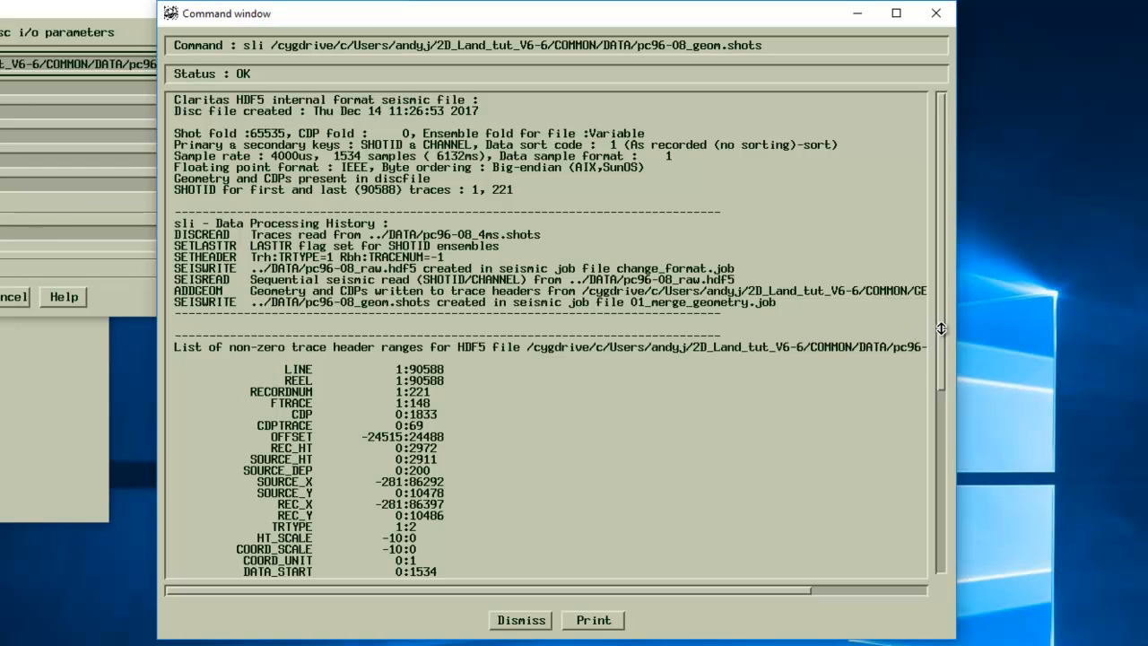
left_click_drag(941, 328, 903, 487)
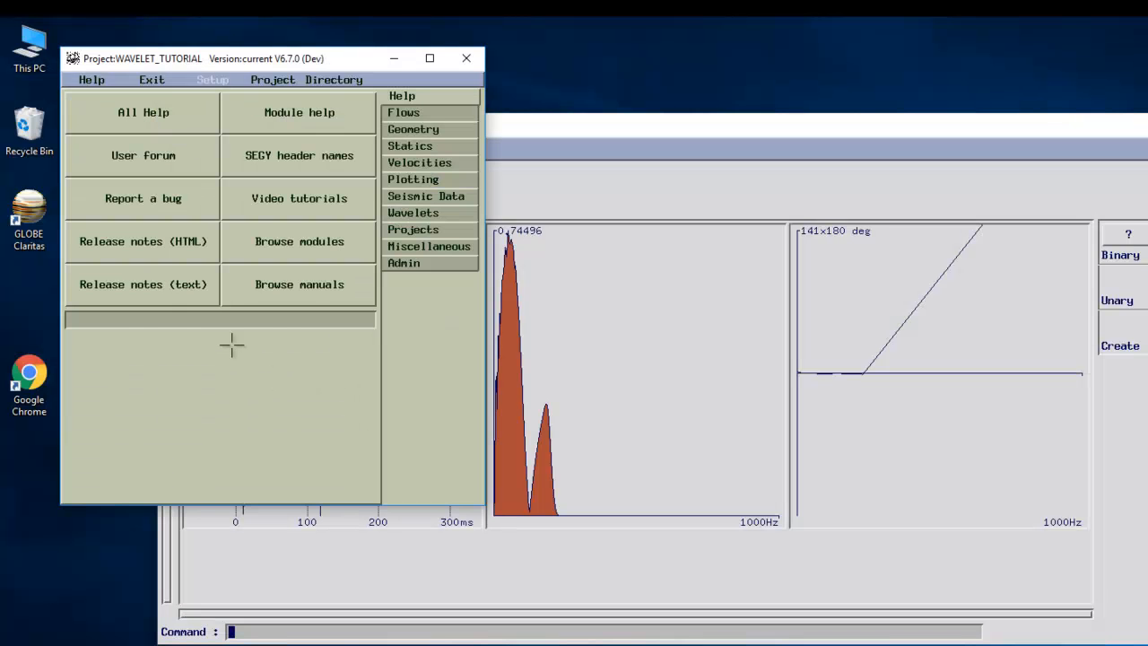
Step: Open the HTML release notes in the browser and examine the V6.7 highlights and internal format changes
left_click(157, 241)
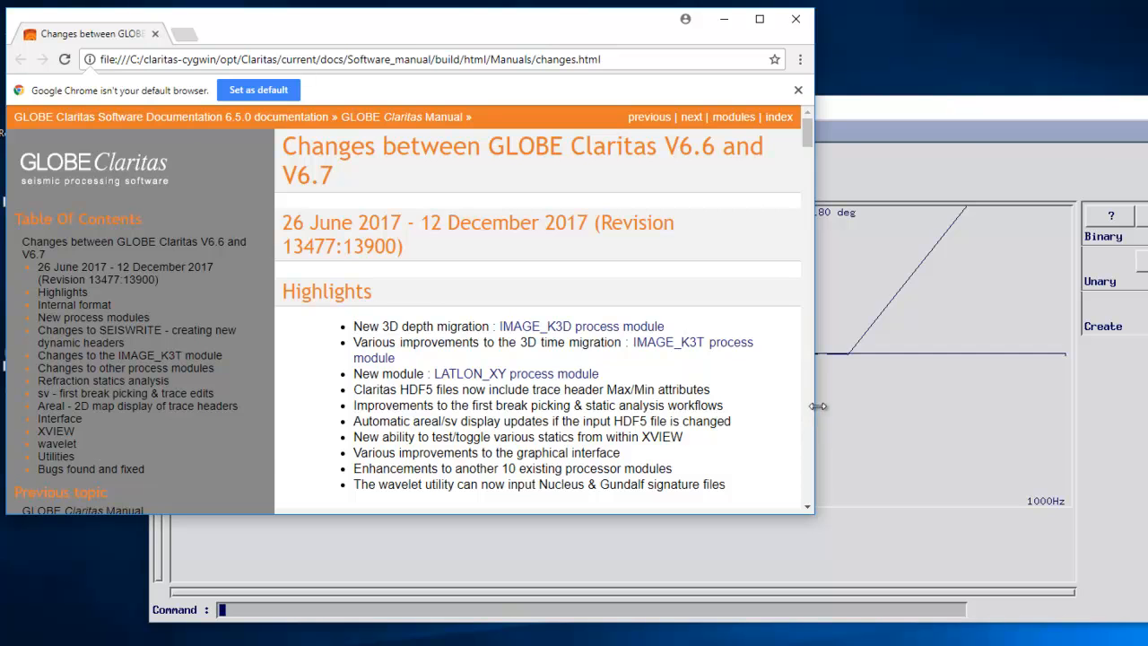
left_click_drag(818, 406, 1084, 412)
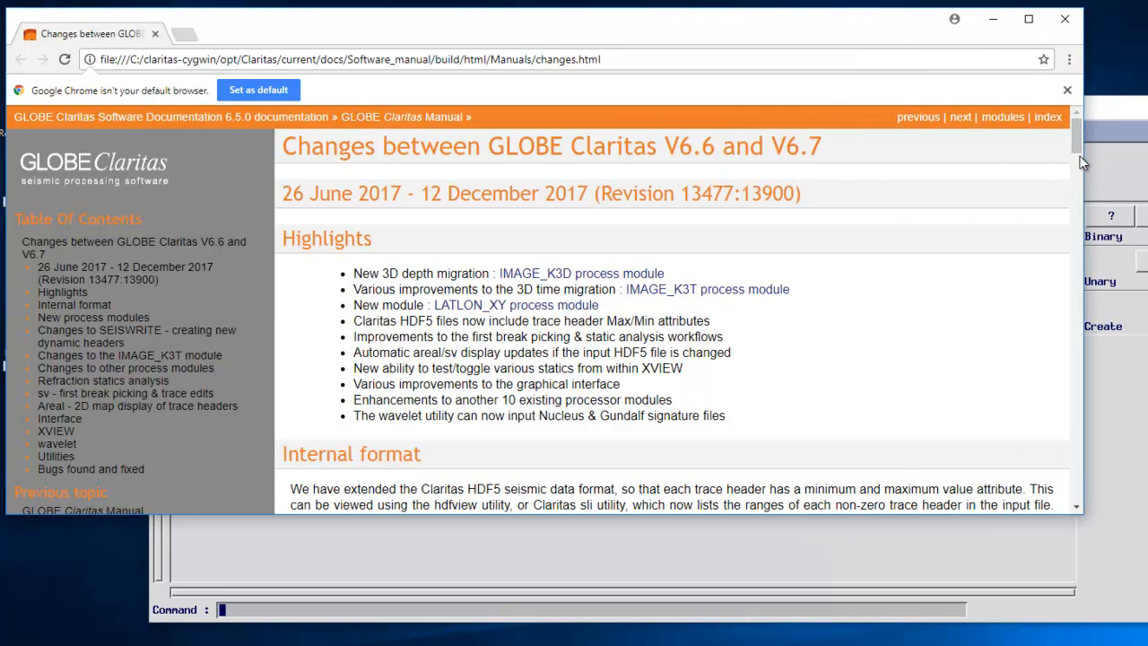
left_click_drag(1076, 142, 1081, 152)
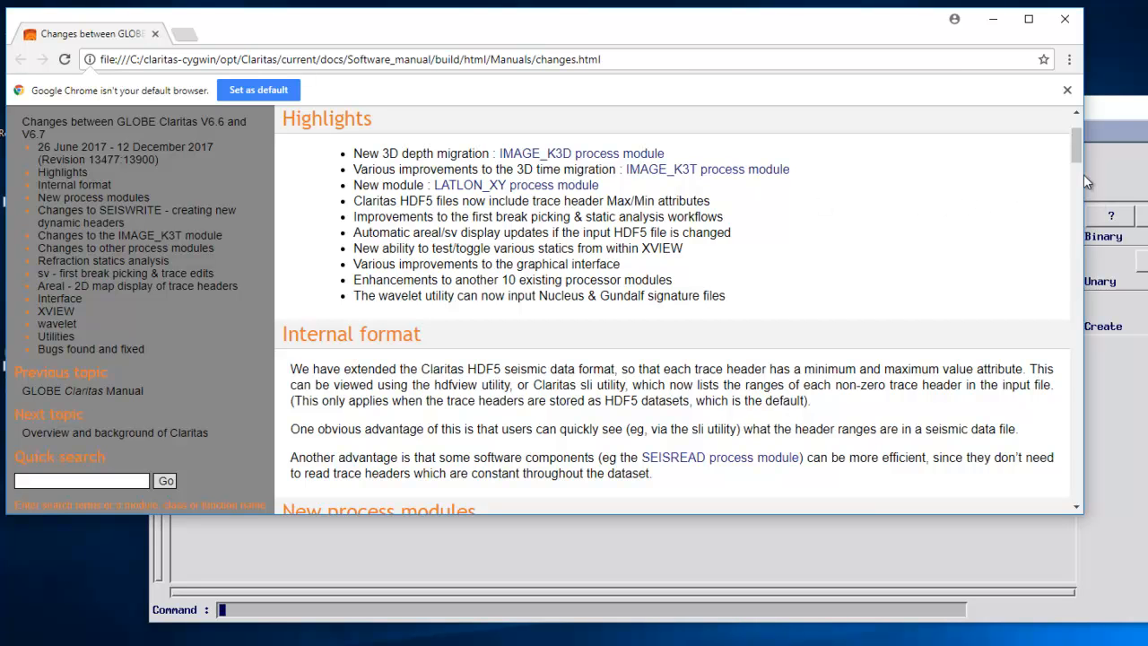
mouse_move(1074, 158)
left_mouse_down()
mouse_move(1065, 345)
mouse_move(1040, 161)
mouse_move(1031, 179)
left_mouse_up()
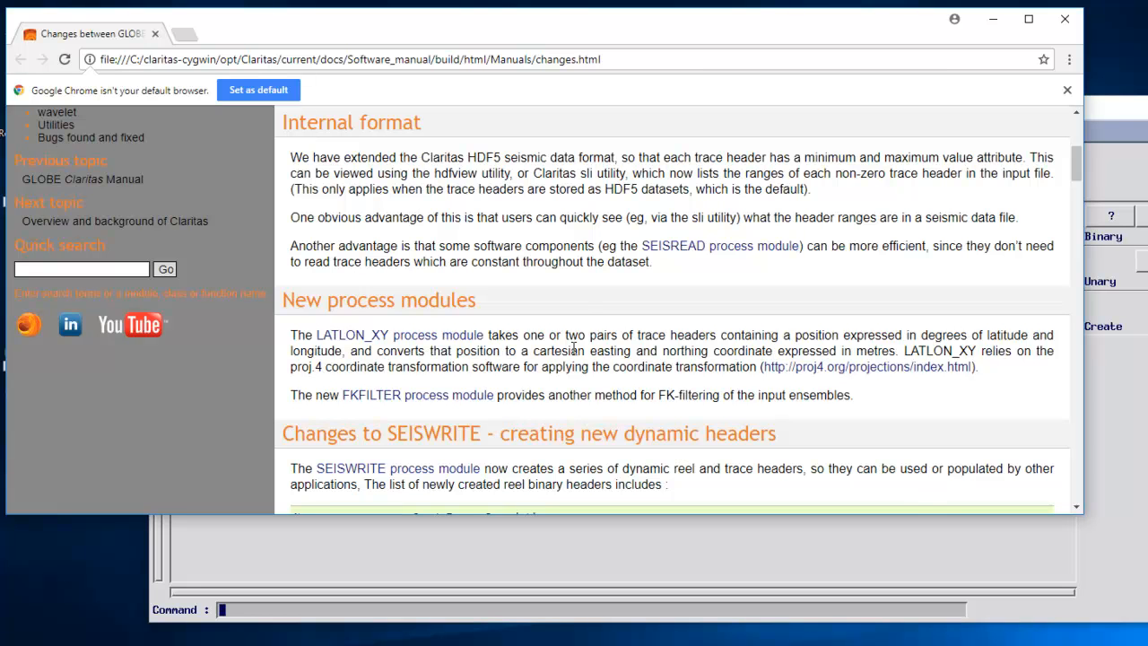
Step: Examine the release notes on new process modules, SEISWRITE dynamic headers, and the ADDGEOM, ADDPICK, TRFLAG, TREDIT and NAVHDR changes
scroll(579, 285, "down", 3)
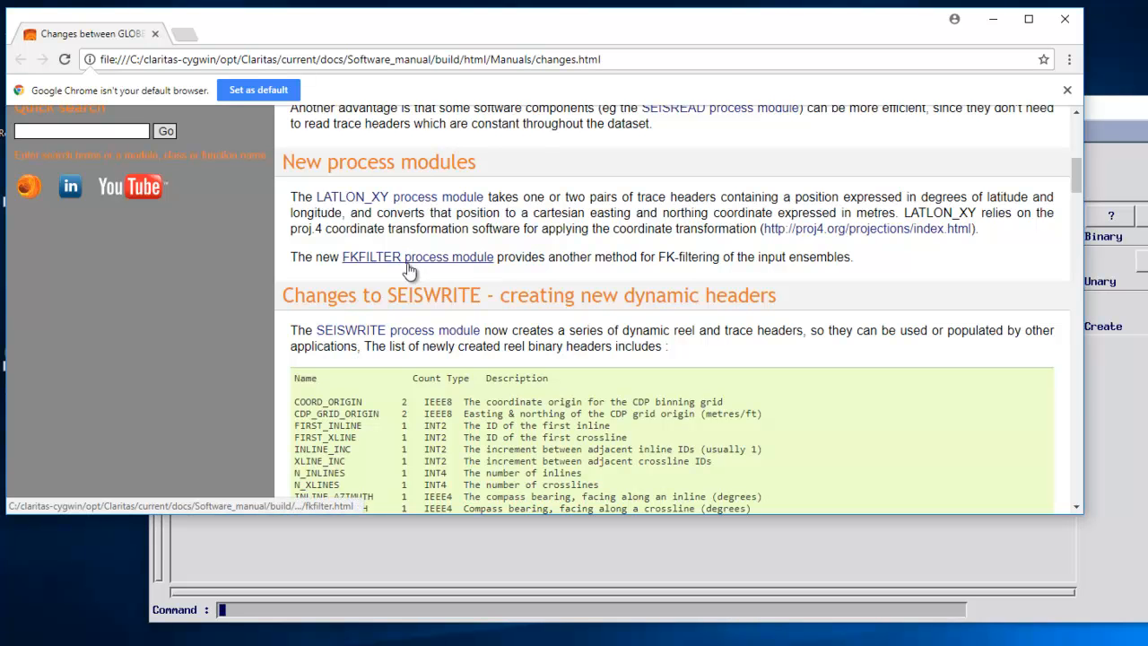
scroll(406, 266, "down", 15)
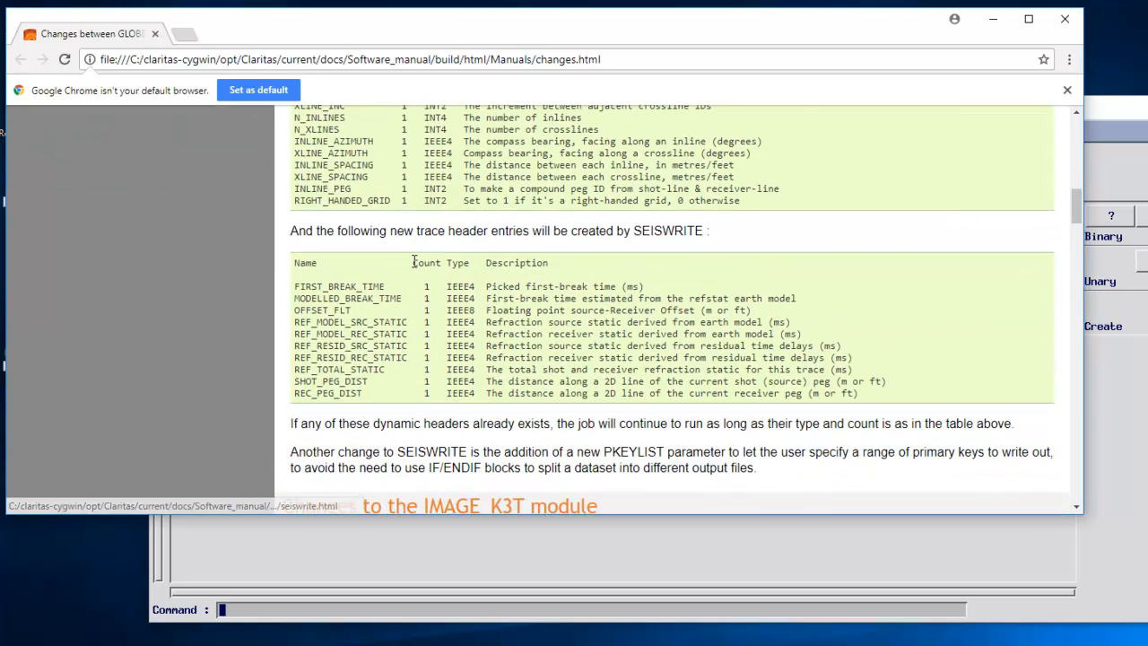
scroll(424, 258, "down", 4)
scroll(449, 278, "up", 6)
scroll(455, 271, "down", 1)
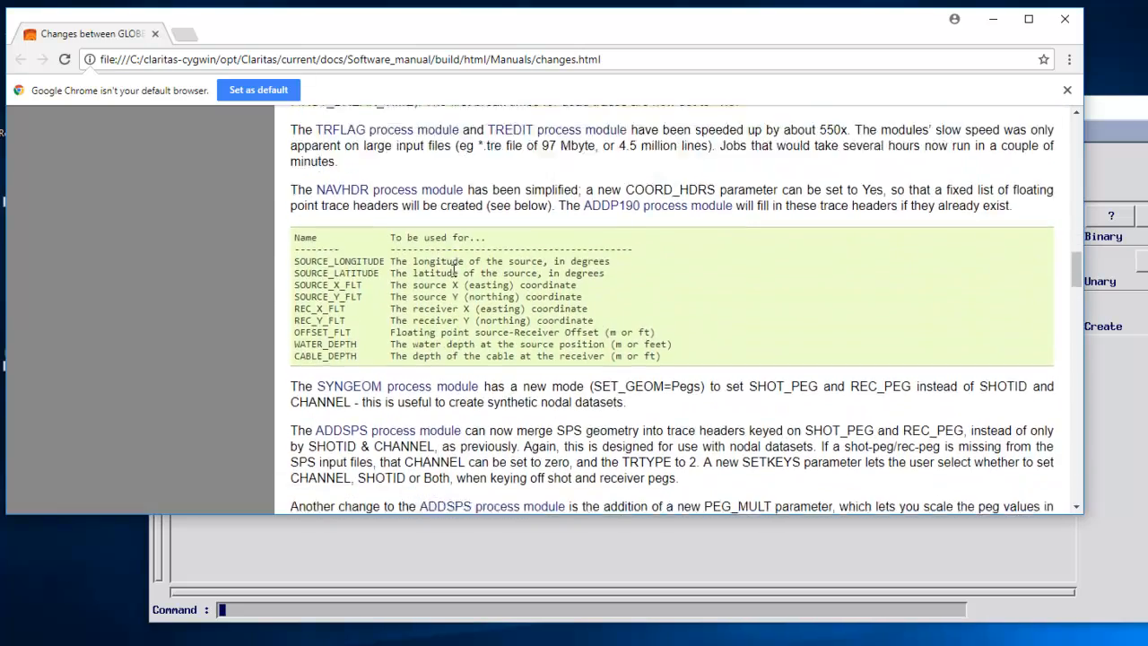
scroll(455, 274, "up", 2)
scroll(455, 274, "up", 1)
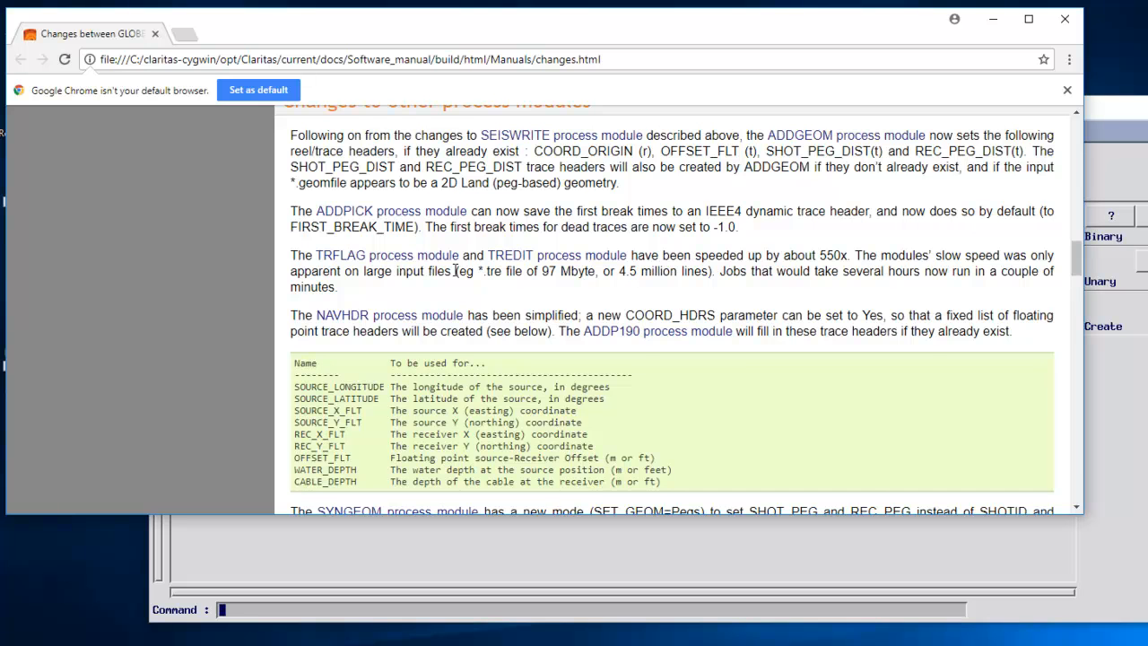
scroll(455, 271, "down", 1)
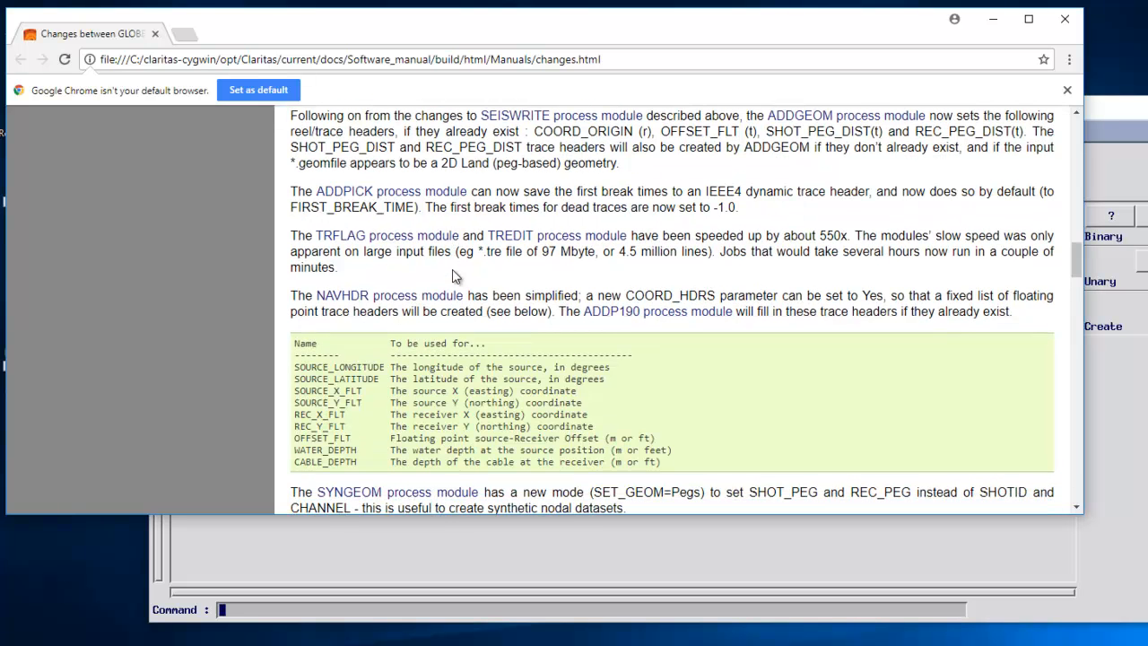
Step: Examine the release notes from the SYNGEOM, ADDSPS, SNOOP, SEISREAD and AUTOPICK changes through refraction statics, Areal, Interface and XVIEW
scroll(454, 275, "down", 4)
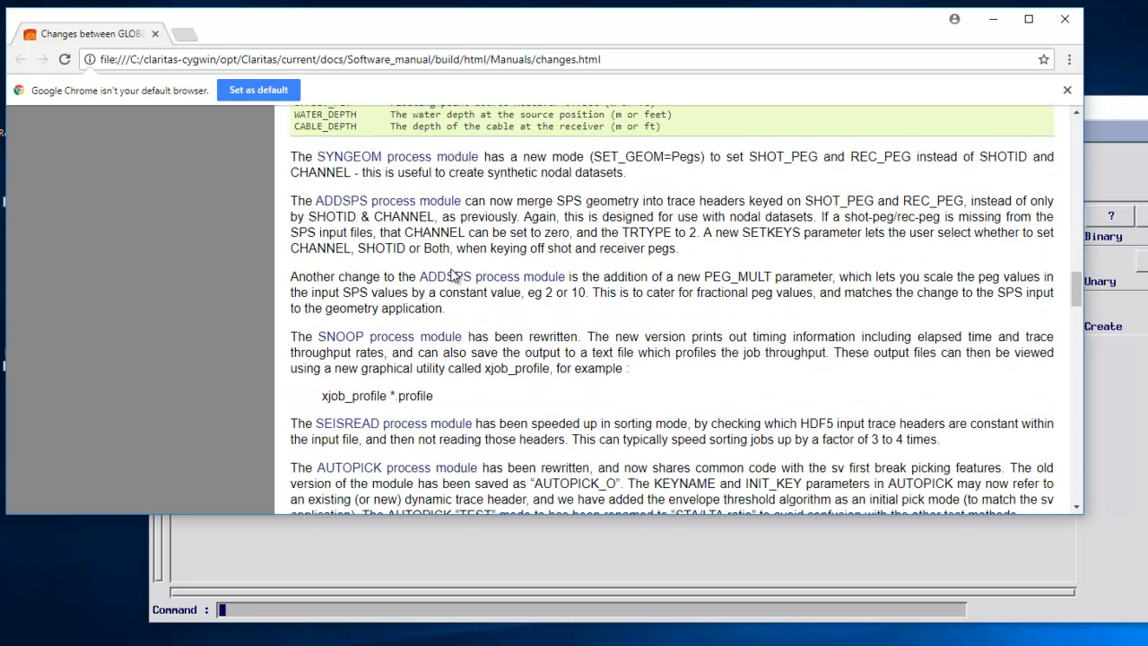
scroll(453, 276, "down", 2)
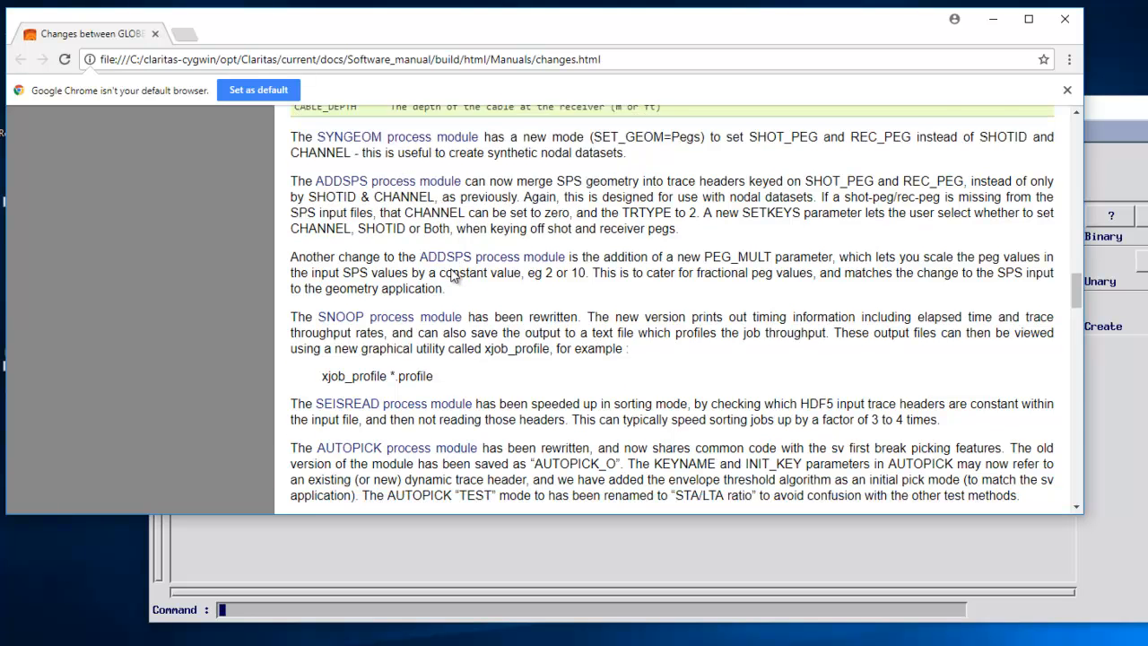
scroll(453, 270, "up", 1)
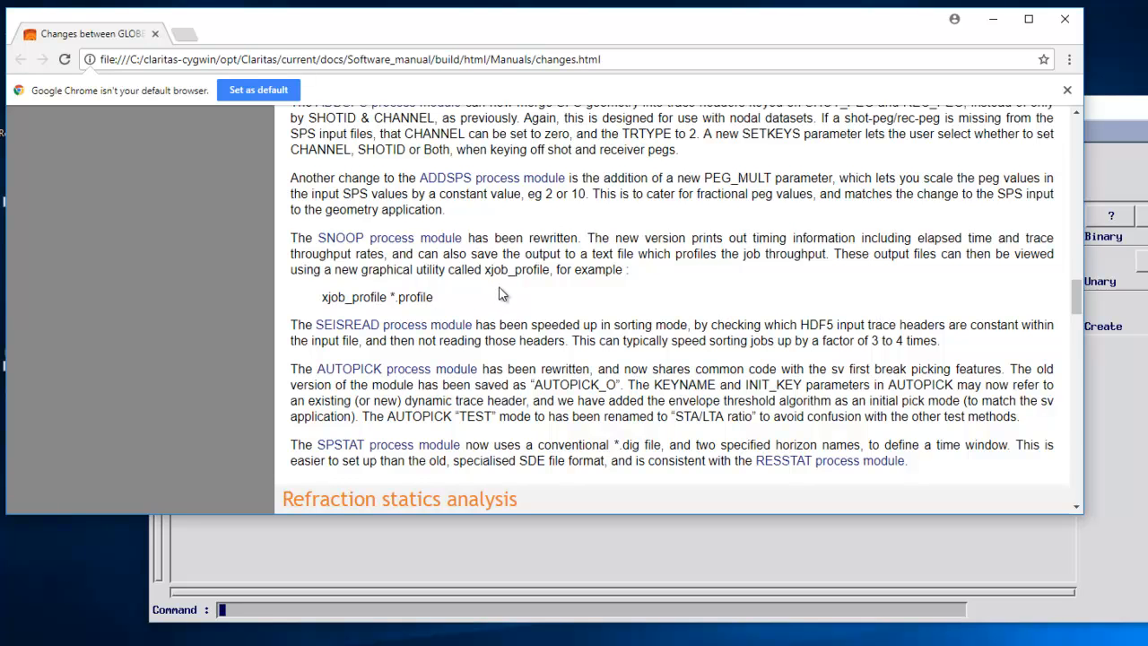
scroll(492, 291, "down", 1)
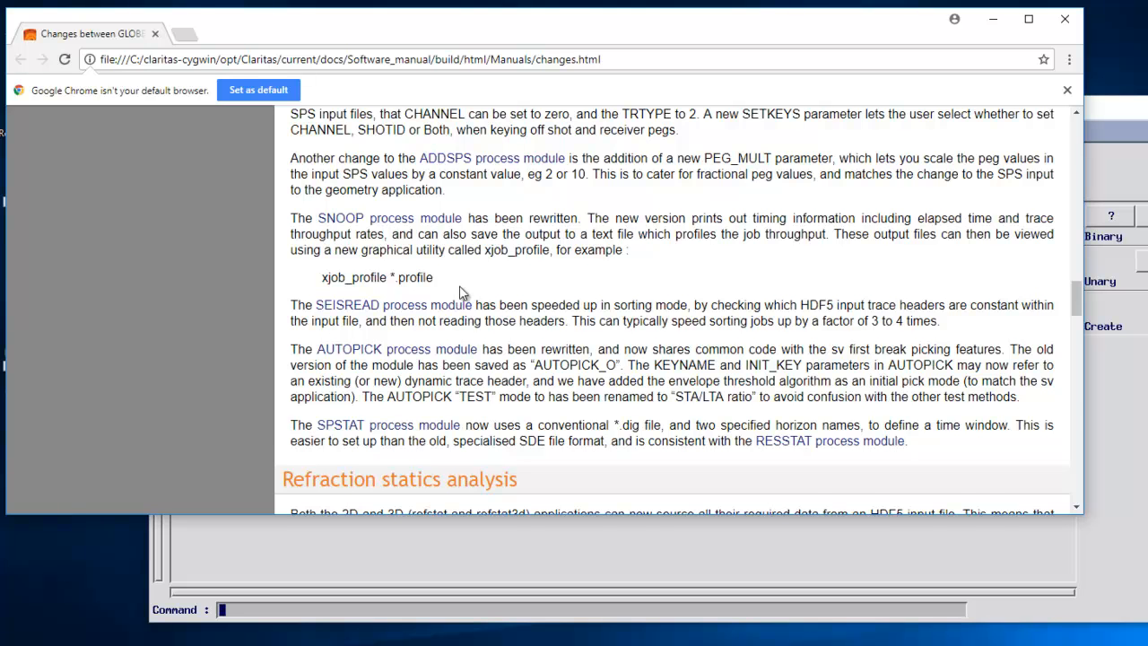
scroll(479, 296, "down", 1)
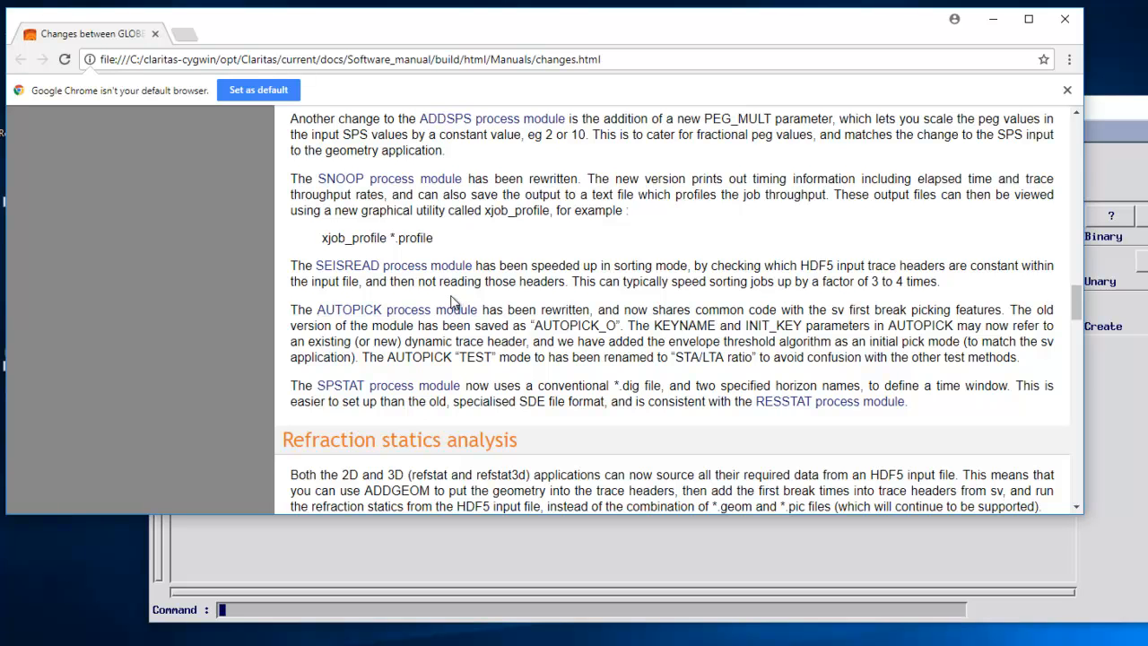
scroll(457, 300, "down", 10)
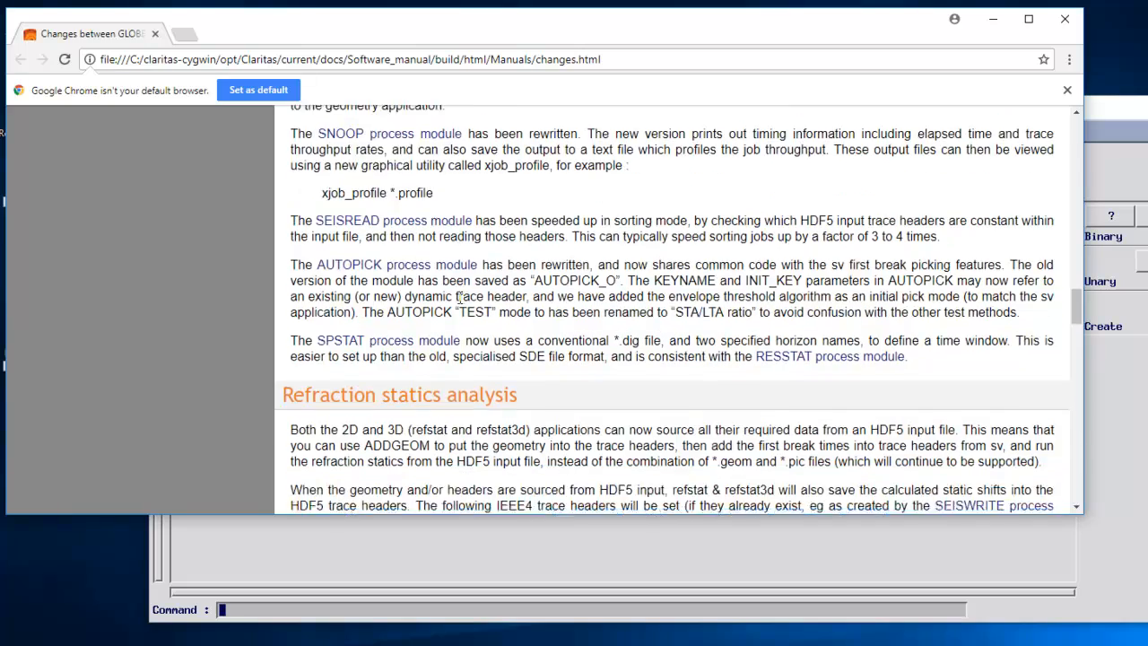
scroll(466, 300, "down", 6)
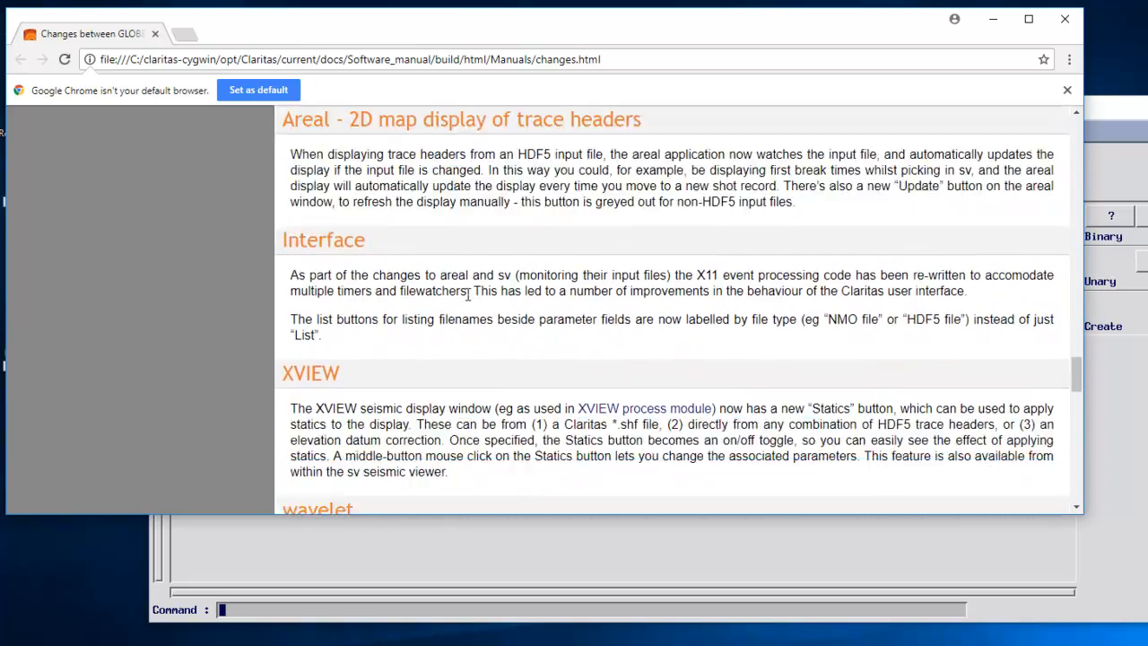
scroll(469, 300, "down", 2)
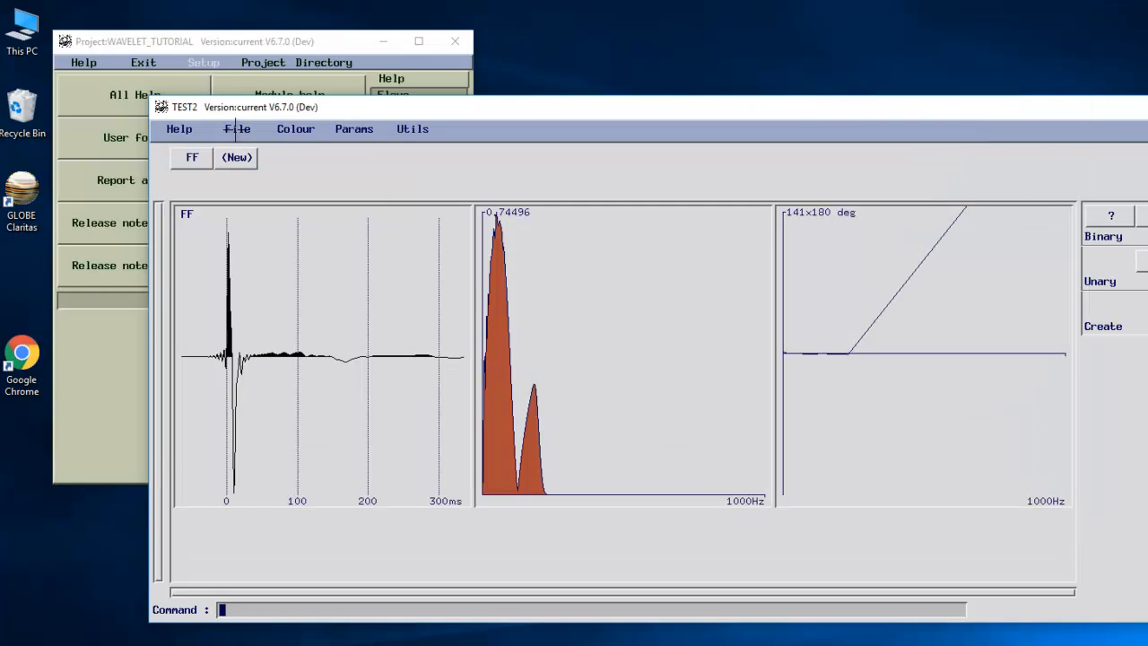
Step: Quit the TEST2 wavelet session and discard its unsaved changes
left_click(238, 129)
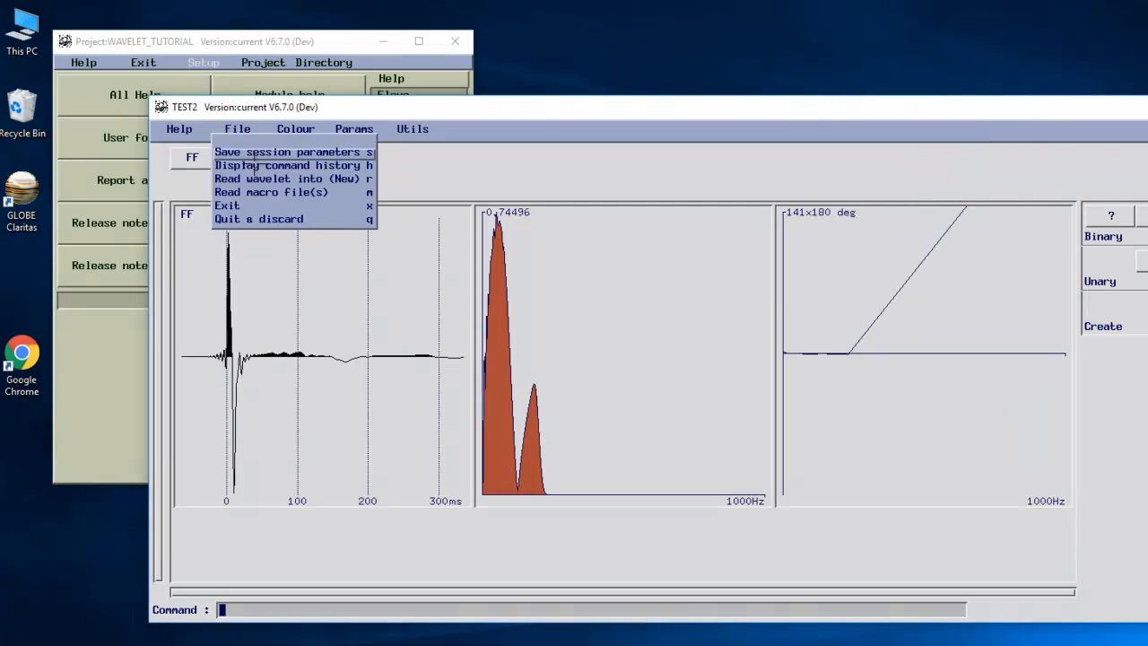
left_click(259, 218)
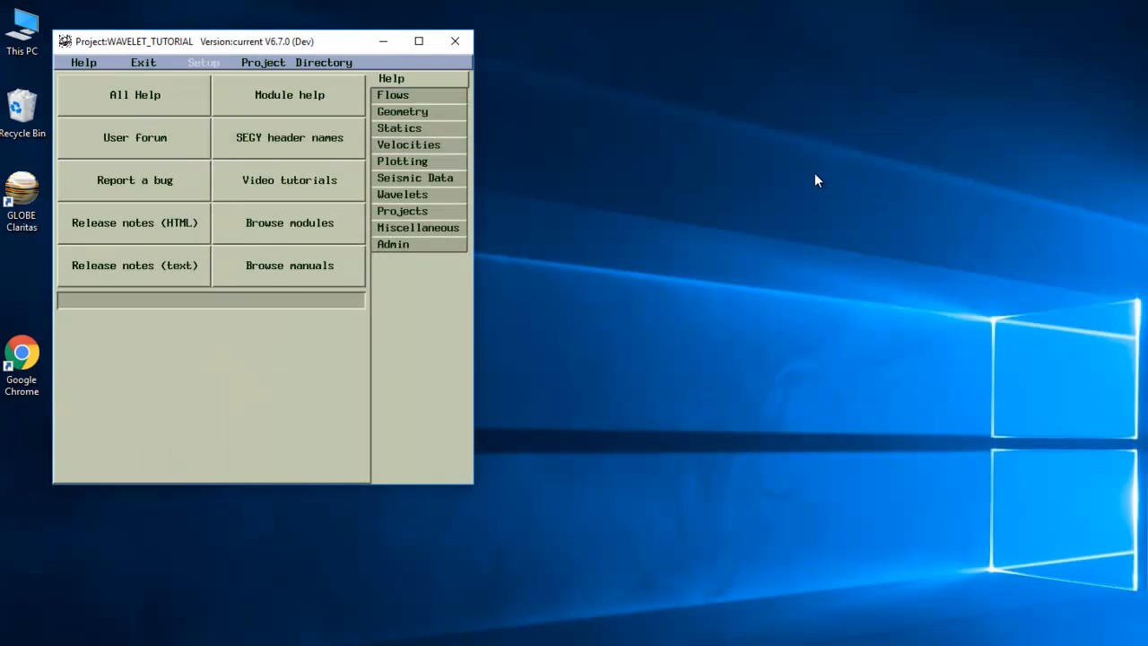